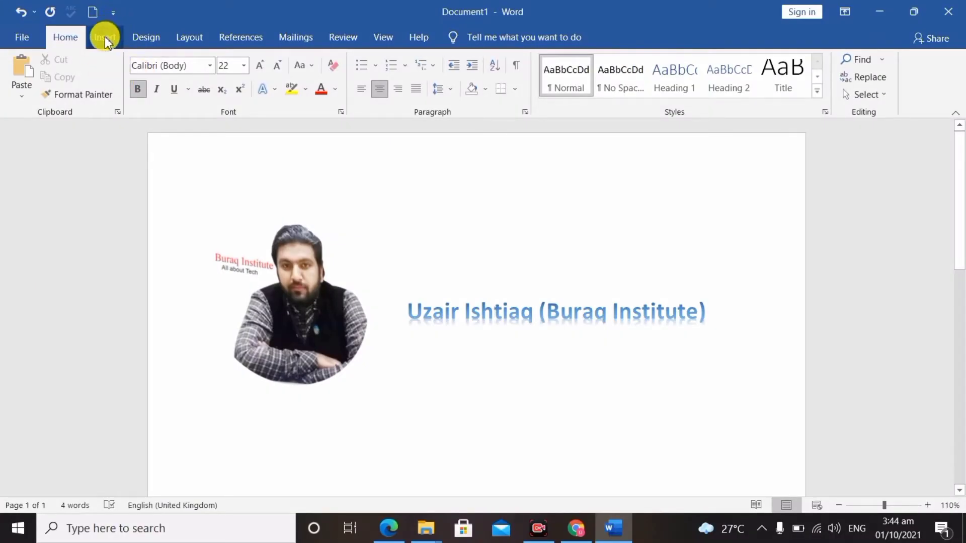
# Step: Switch the ribbon to the Insert tab to reach the insertion commands
pyautogui.click(105, 37)
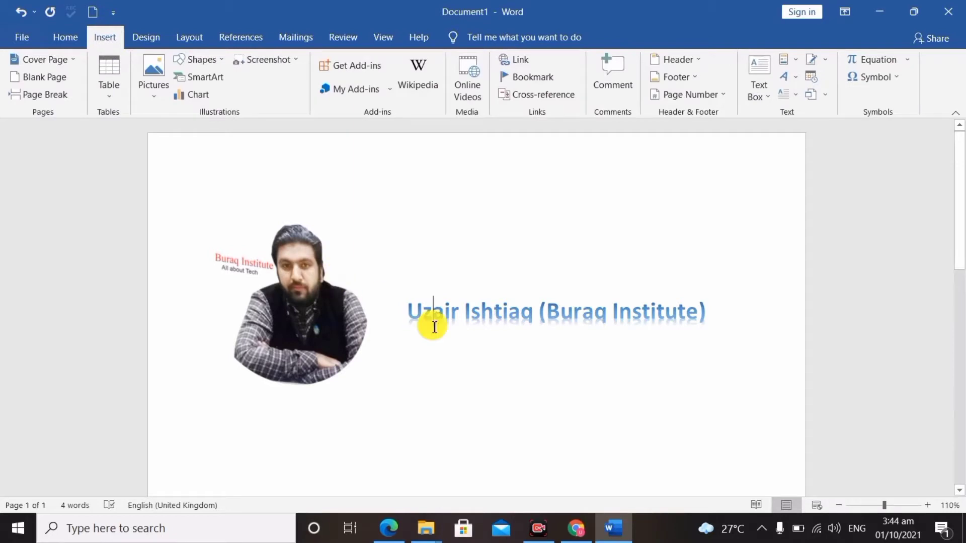
# Step: Select all, delete the portrait photo and name heading, and bring up the Shapes gallery
pyautogui.hotkey('ctrl', 'a')
pyautogui.press('Delete')
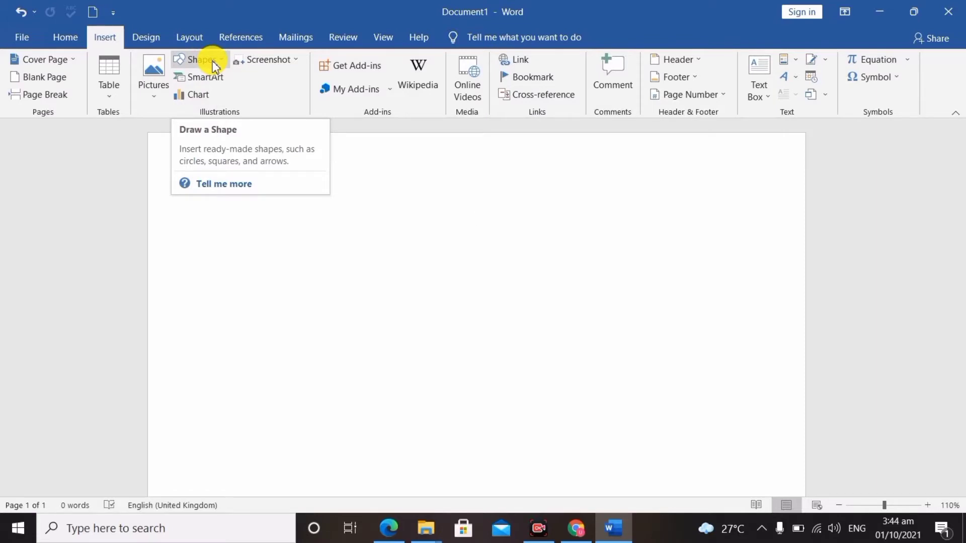
pyautogui.click(214, 60)
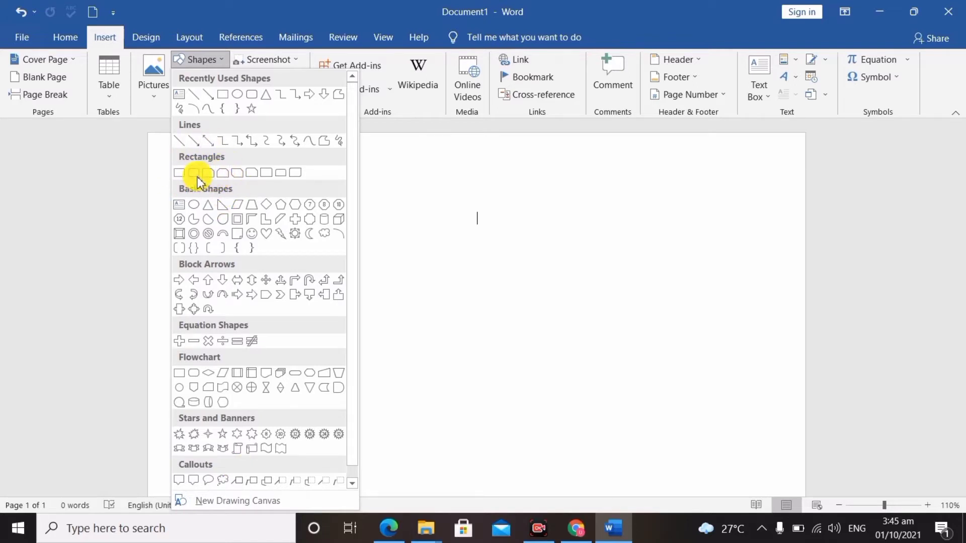
# Step: Draw a rounded rectangle near the top-left and size it to 3.33 × 4.04 cm
pyautogui.click(180, 172)
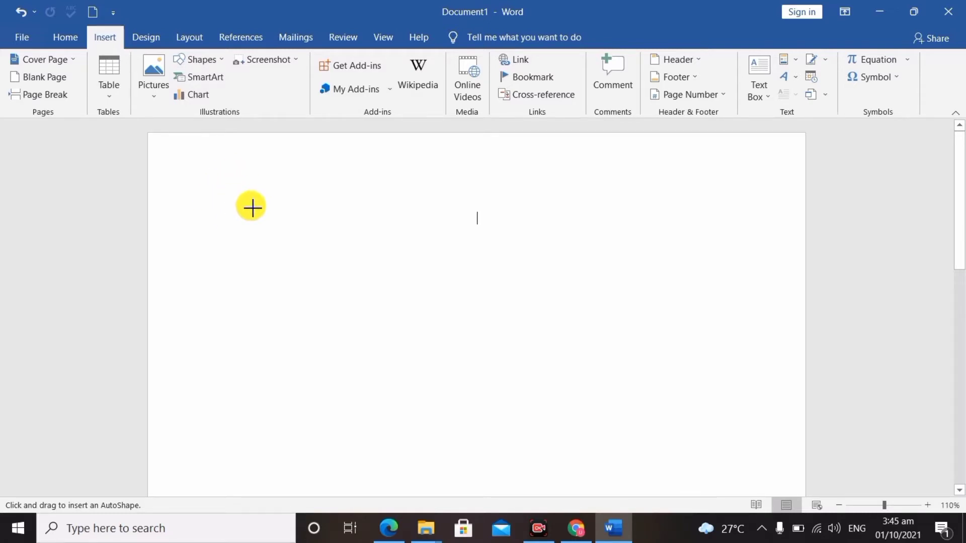
pyautogui.moveTo(226, 193); pyautogui.dragTo(285, 237)
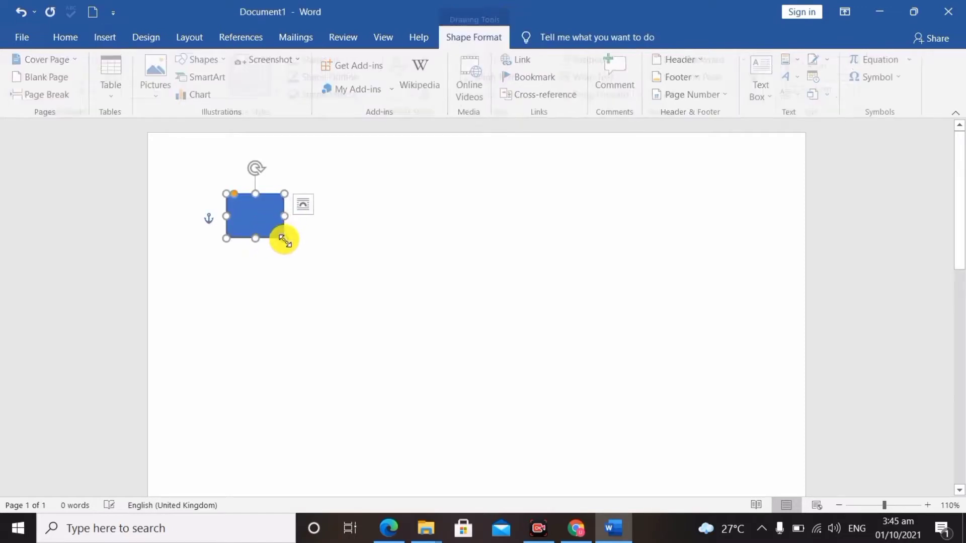
pyautogui.moveTo(292, 249); pyautogui.dragTo(322, 261)
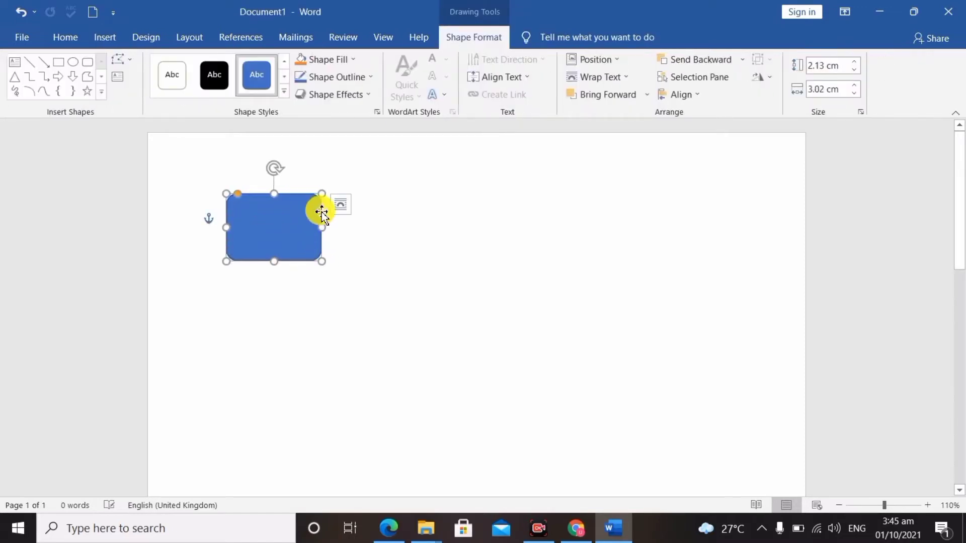
pyautogui.moveTo(323, 194); pyautogui.dragTo(335, 178)
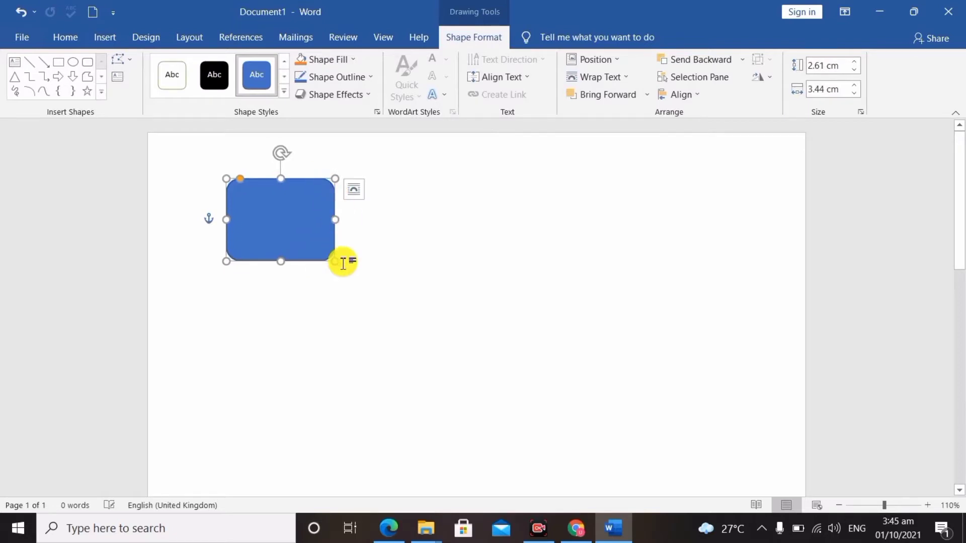
pyautogui.moveTo(335, 261); pyautogui.dragTo(354, 283)
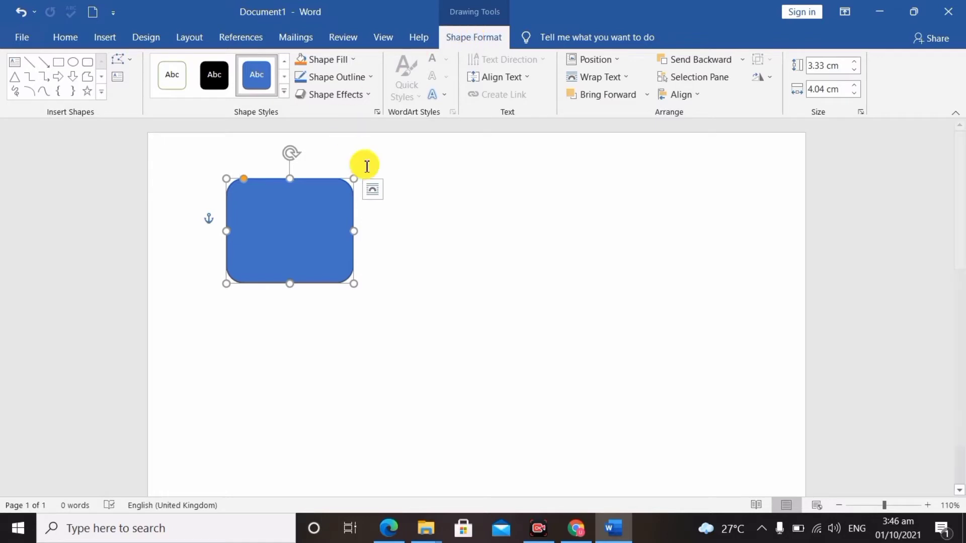
pyautogui.moveTo(330, 229); pyautogui.dragTo(334, 239)
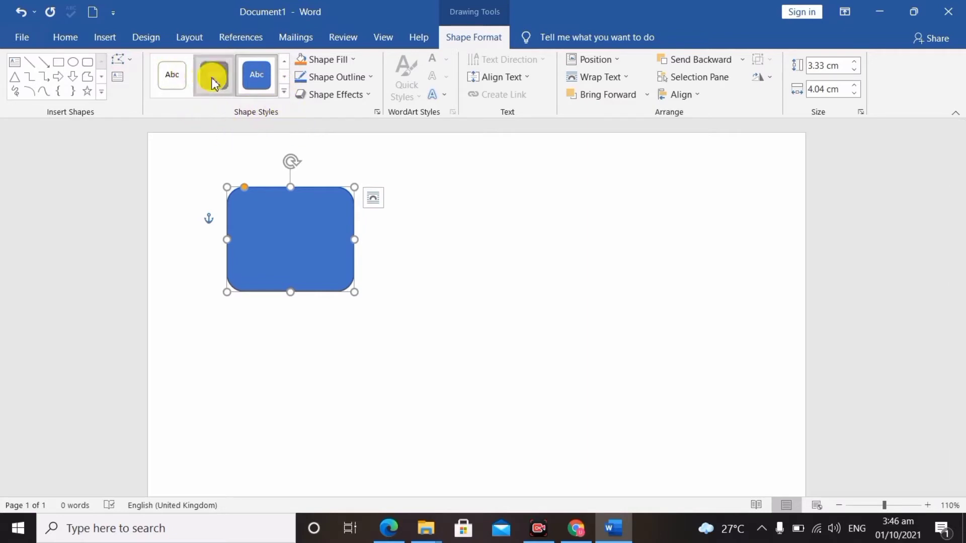
# Step: Try several shape styles, settle on grey gradient, and enlarge the rectangle to 3.67 × 4.19 cm
pyautogui.click(286, 93)
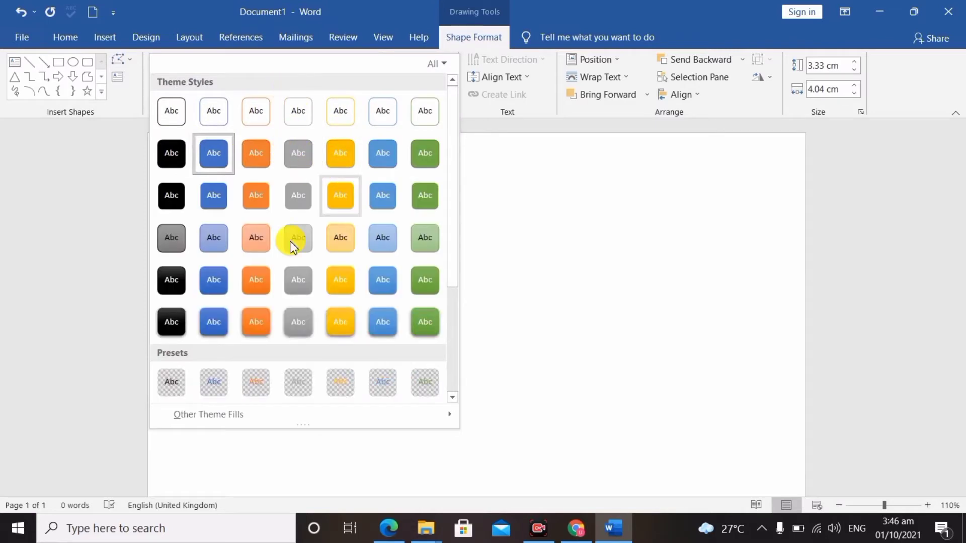
pyautogui.click(388, 323)
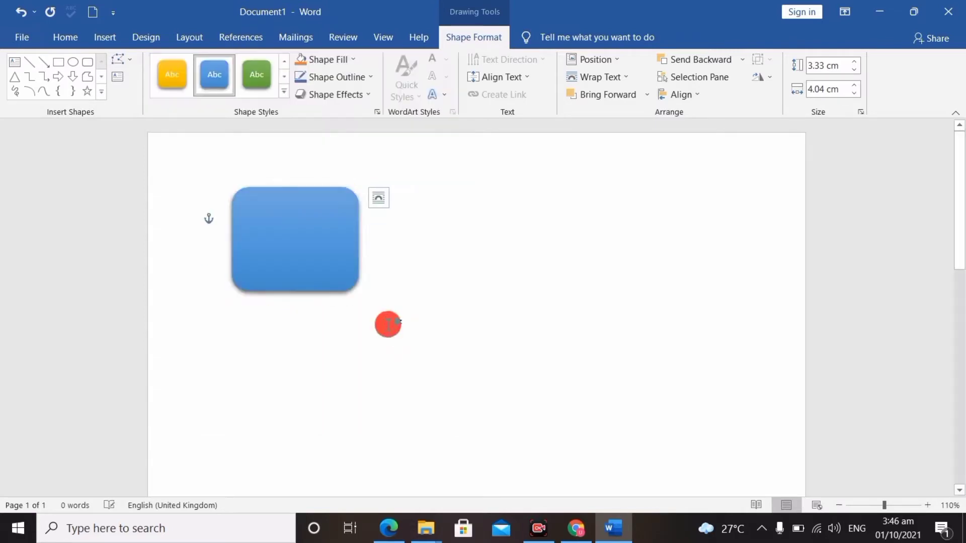
pyautogui.click(284, 92)
pyautogui.scroll(-3, 286, 234)
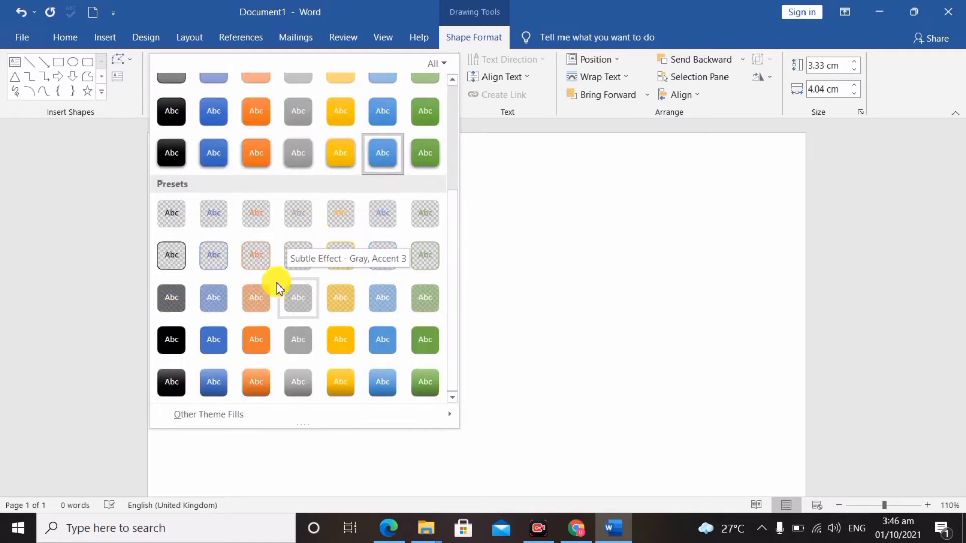
pyautogui.click(211, 340)
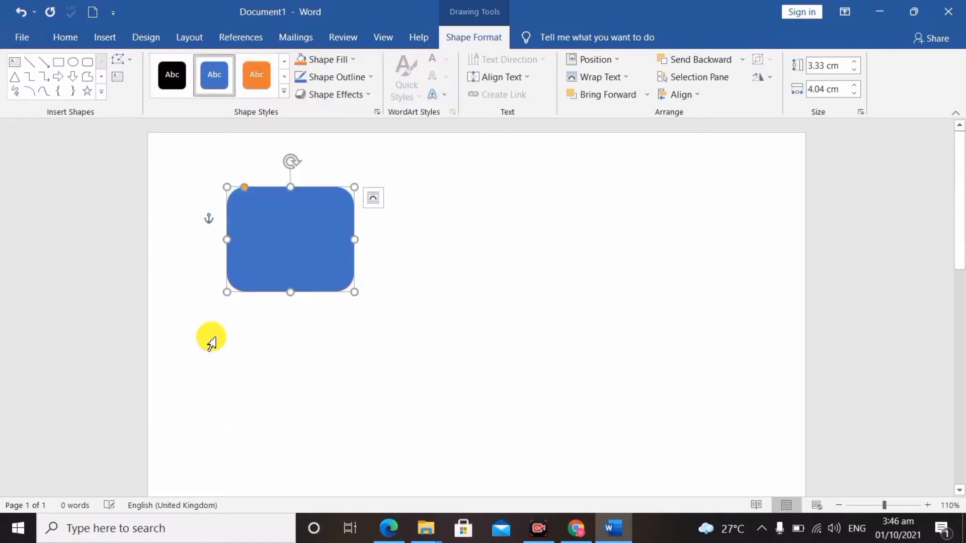
pyautogui.click(284, 92)
pyautogui.click(308, 197)
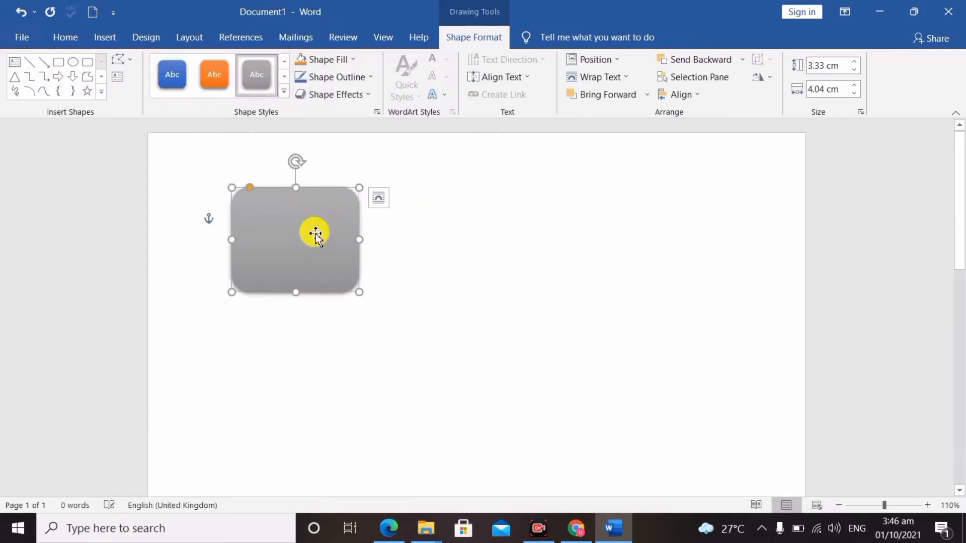
pyautogui.moveTo(345, 260); pyautogui.dragTo(316, 237)
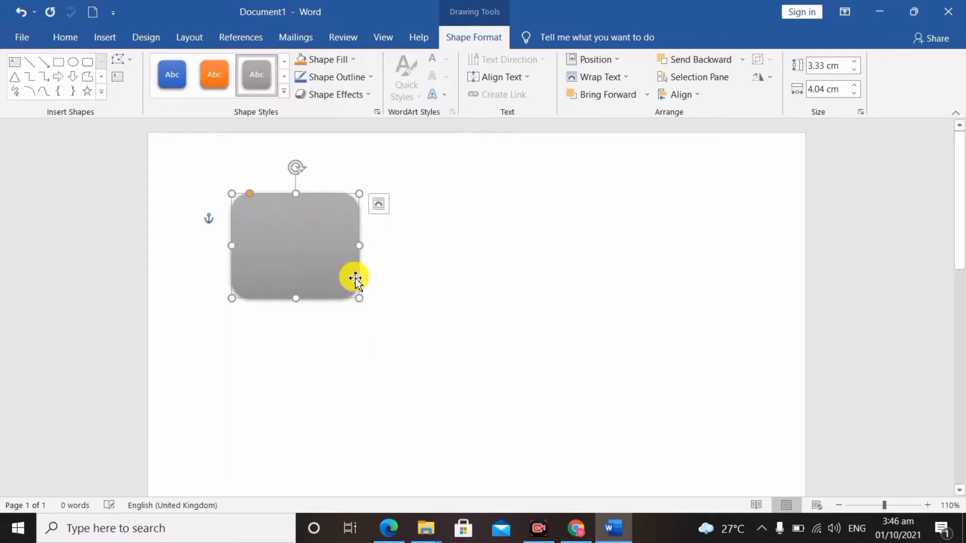
pyautogui.moveTo(359, 299); pyautogui.dragTo(364, 310)
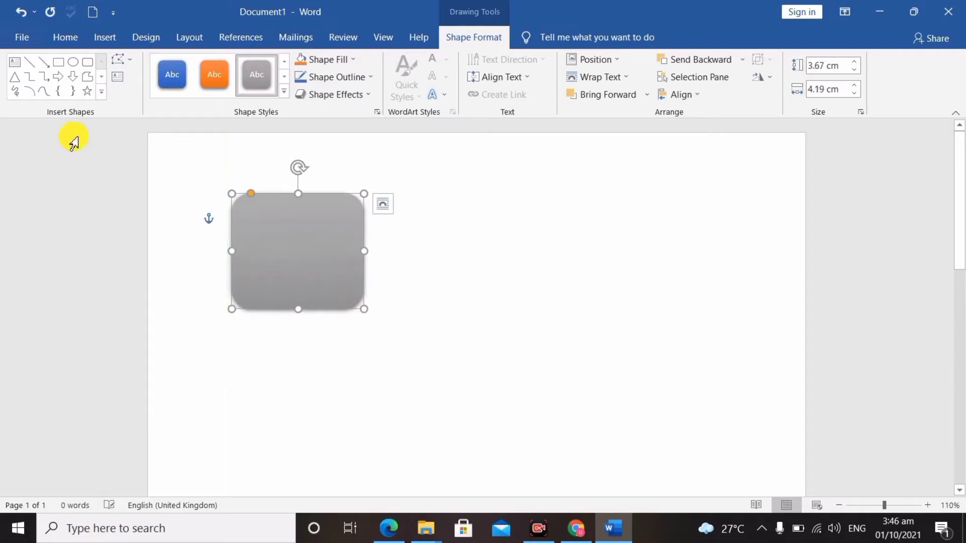
# Step: Draw a 3.85 × 7.06 cm trapezoid to the right of the grey square
pyautogui.click(103, 77)
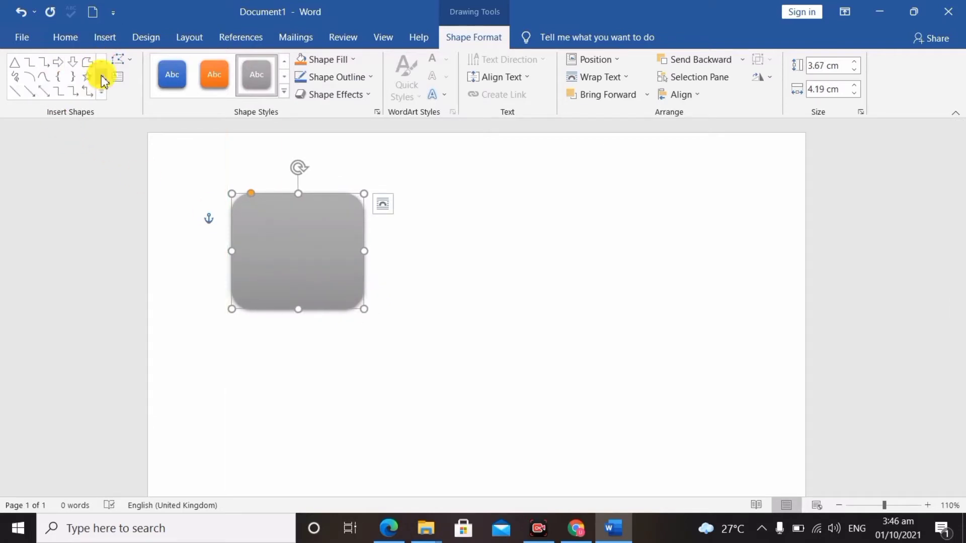
pyautogui.click(103, 66)
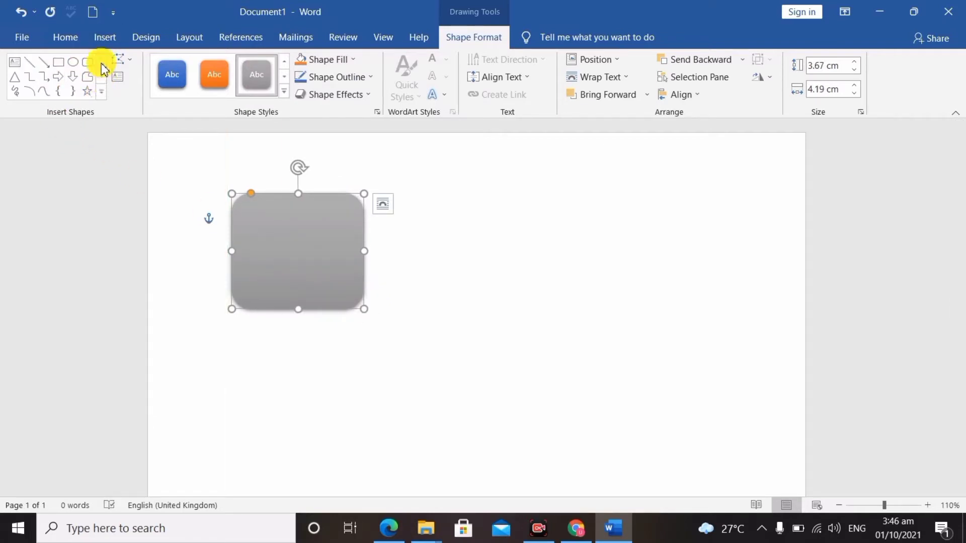
pyautogui.click(102, 80)
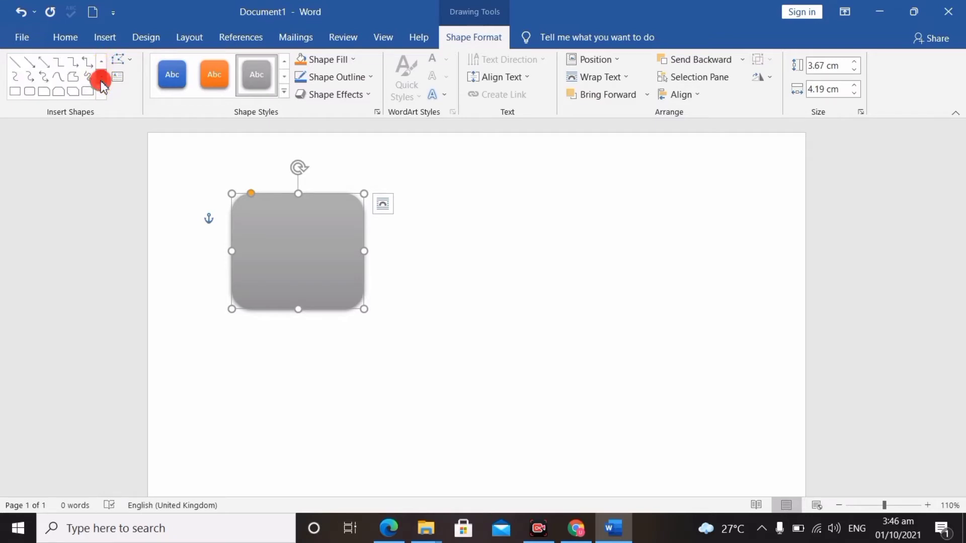
pyautogui.click(101, 78)
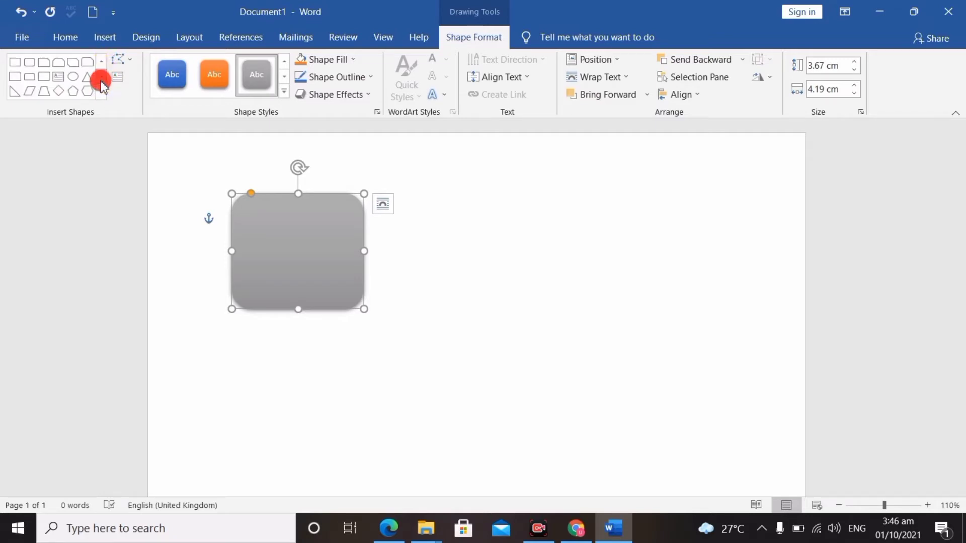
pyautogui.click(15, 62)
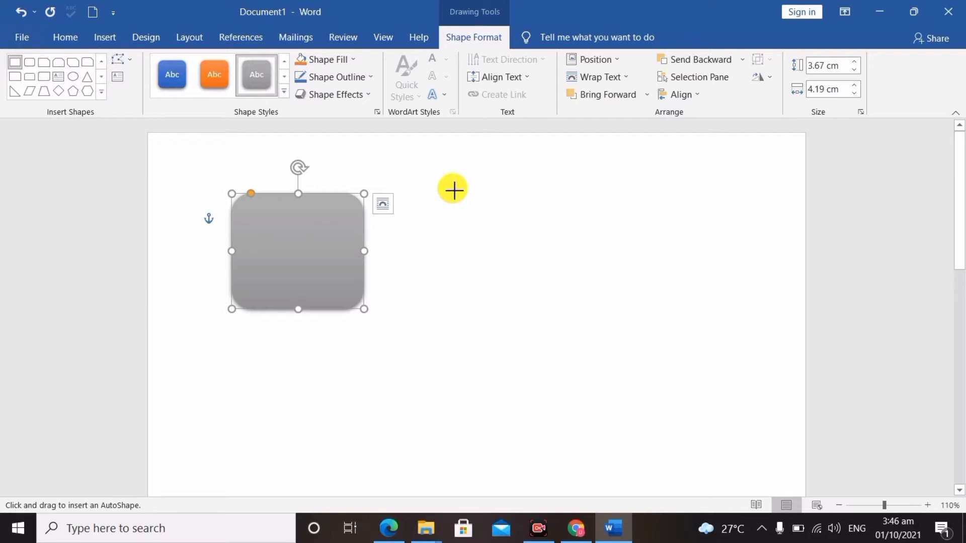
pyautogui.click(45, 91)
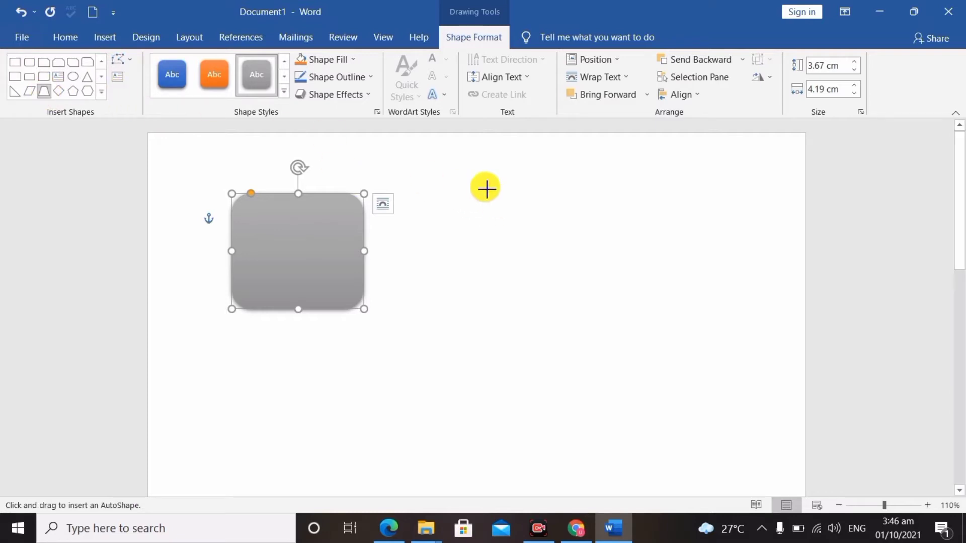
pyautogui.moveTo(471, 183)
pyautogui.mouseDown()
pyautogui.moveTo(707, 302)
pyautogui.moveTo(694, 304)
pyautogui.mouseUp()
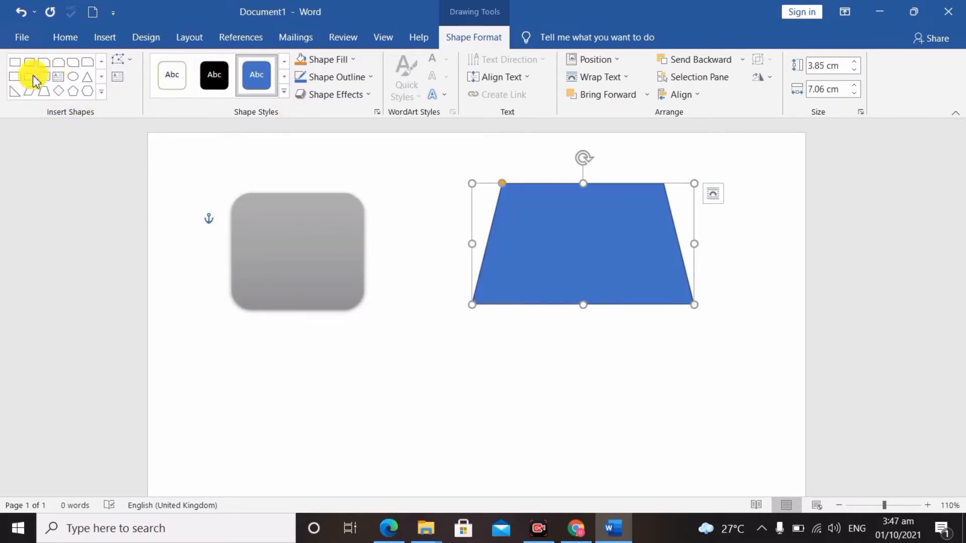
# Step: Draw a wide Round Single Corner Rectangle banner beneath the other shapes
pyautogui.click(18, 79)
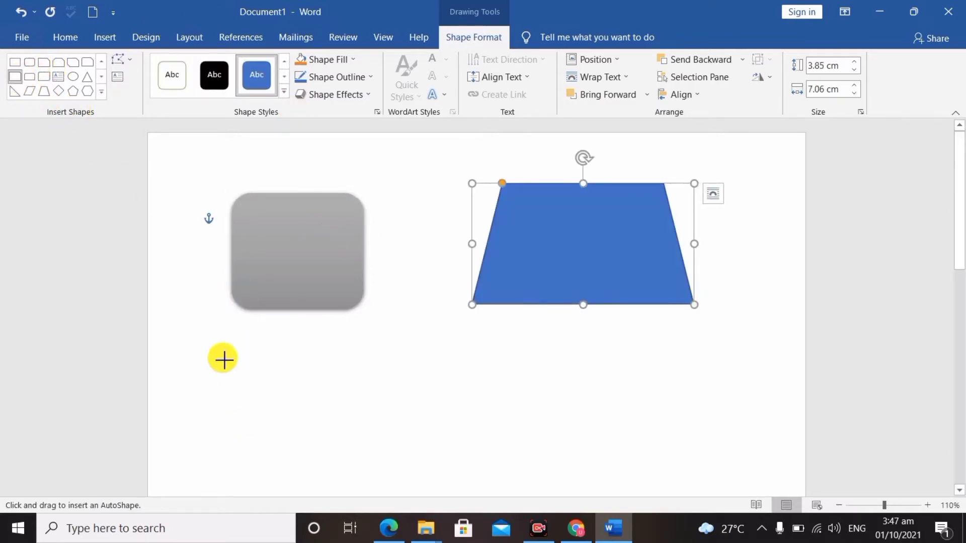
pyautogui.moveTo(206, 353)
pyautogui.mouseDown()
pyautogui.moveTo(370, 432)
pyautogui.moveTo(734, 423)
pyautogui.mouseUp()
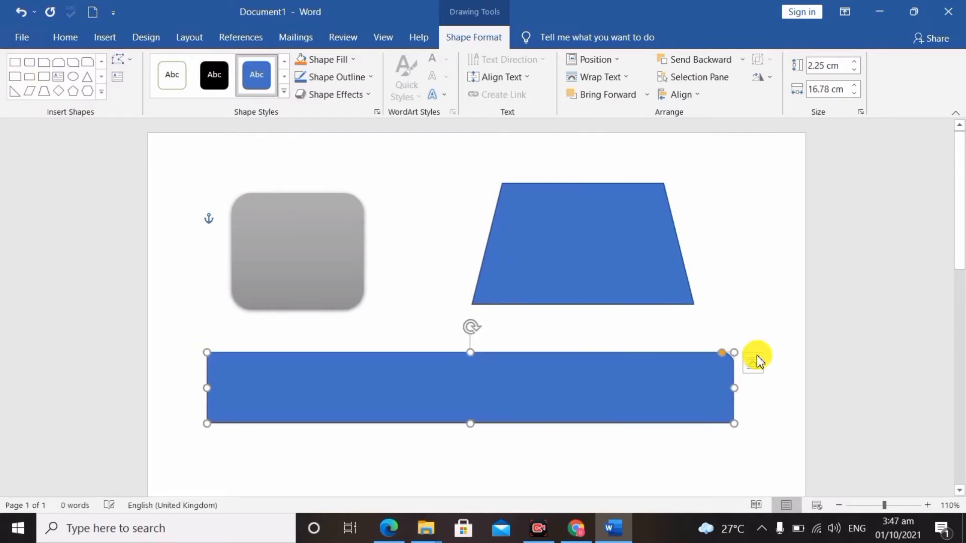
pyautogui.click(705, 344)
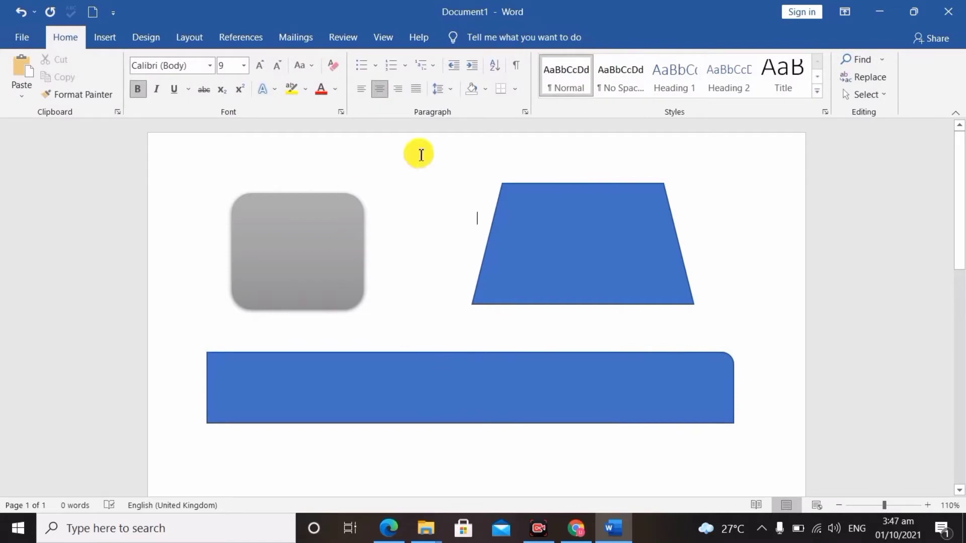
pyautogui.click(349, 227)
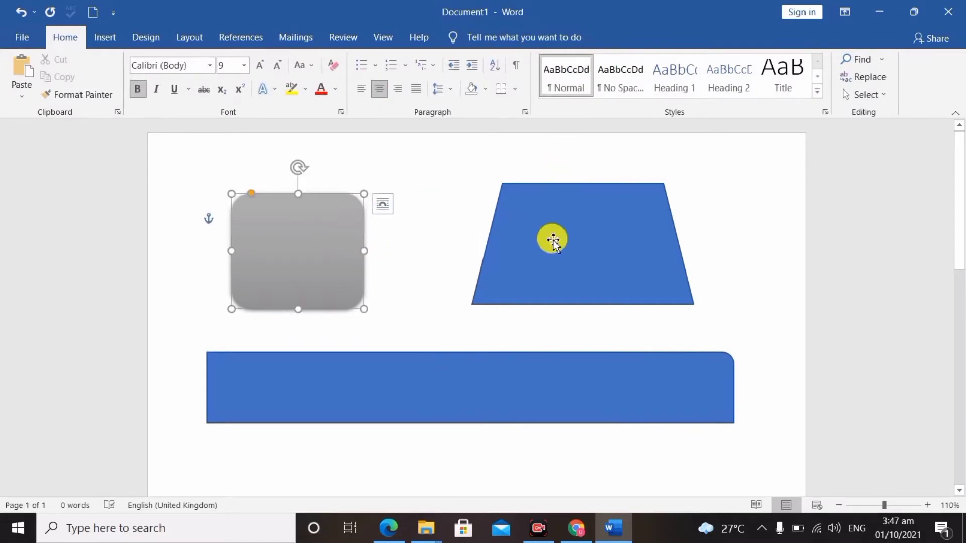
pyautogui.click(554, 240)
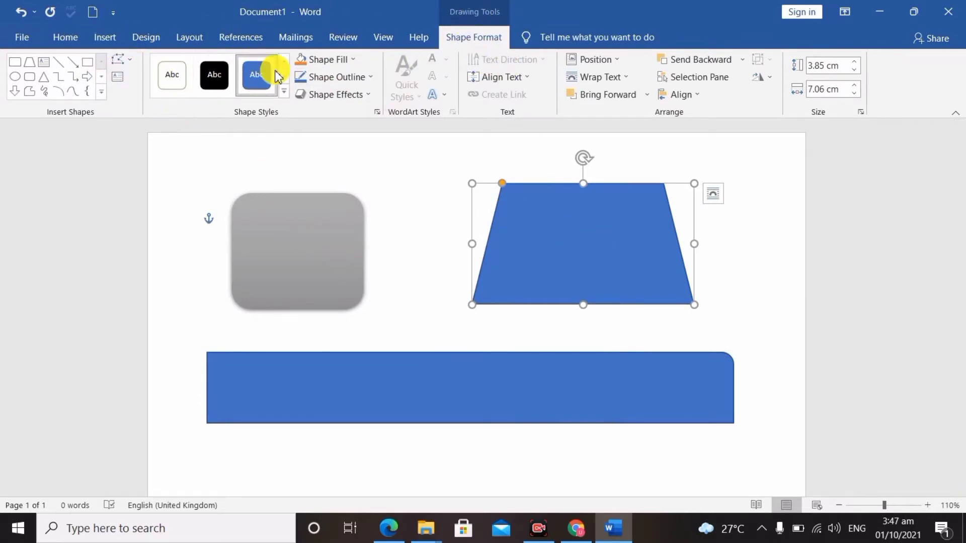
# Step: Try a yellow style on the trapezoid, then recolour its fill light blue
pyautogui.click(283, 90)
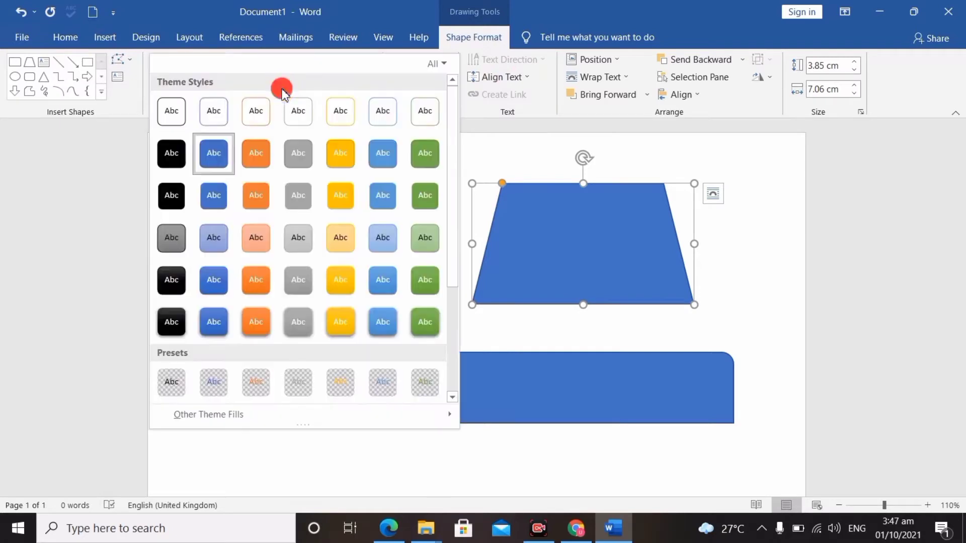
pyautogui.click(329, 198)
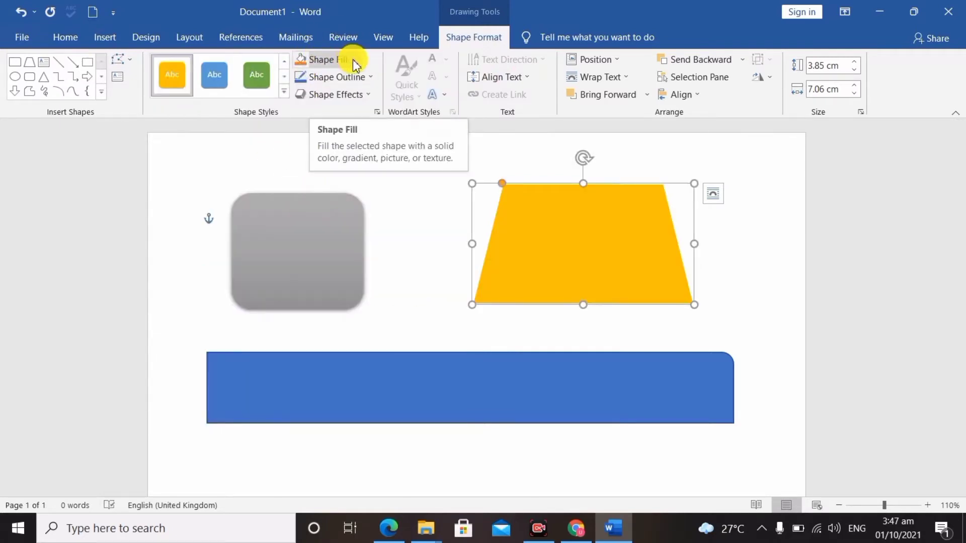
pyautogui.click(352, 60)
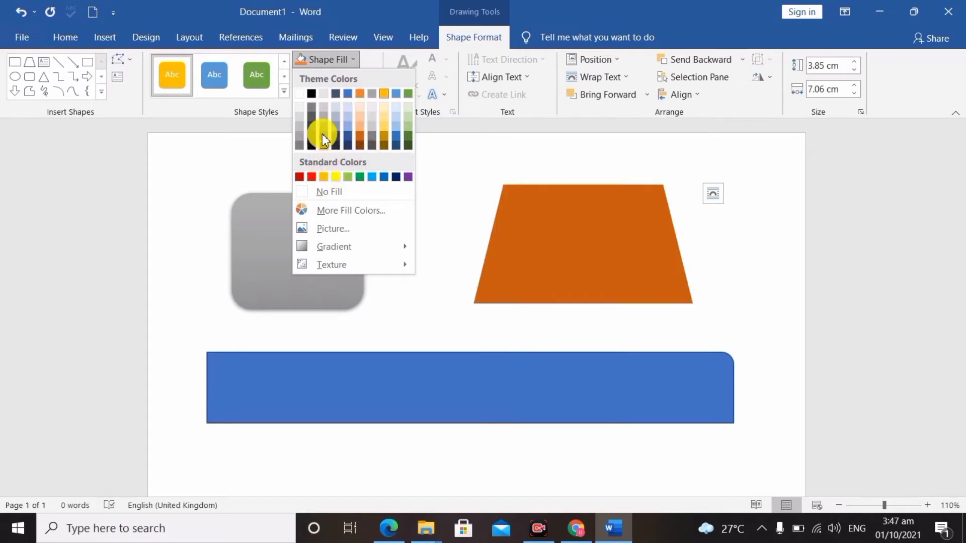
pyautogui.click(343, 111)
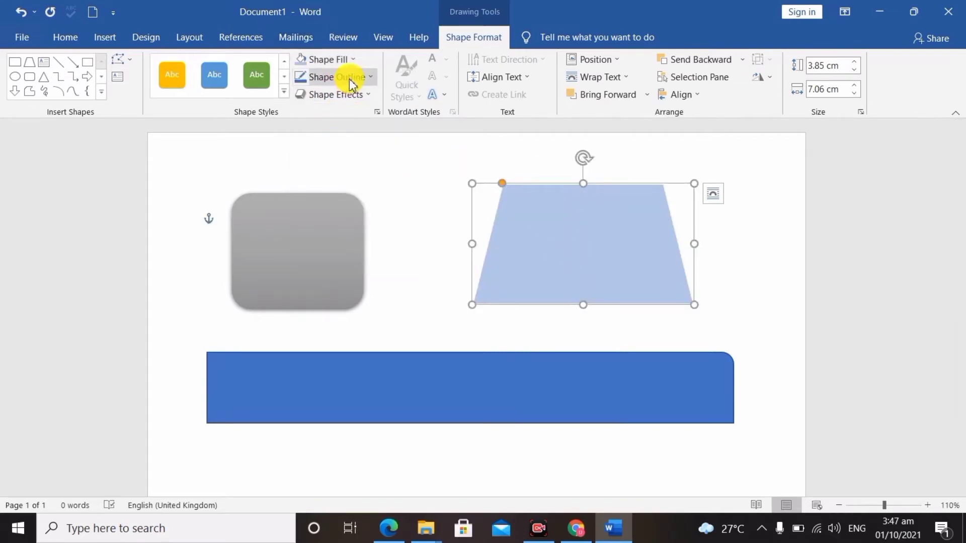
pyautogui.click(347, 60)
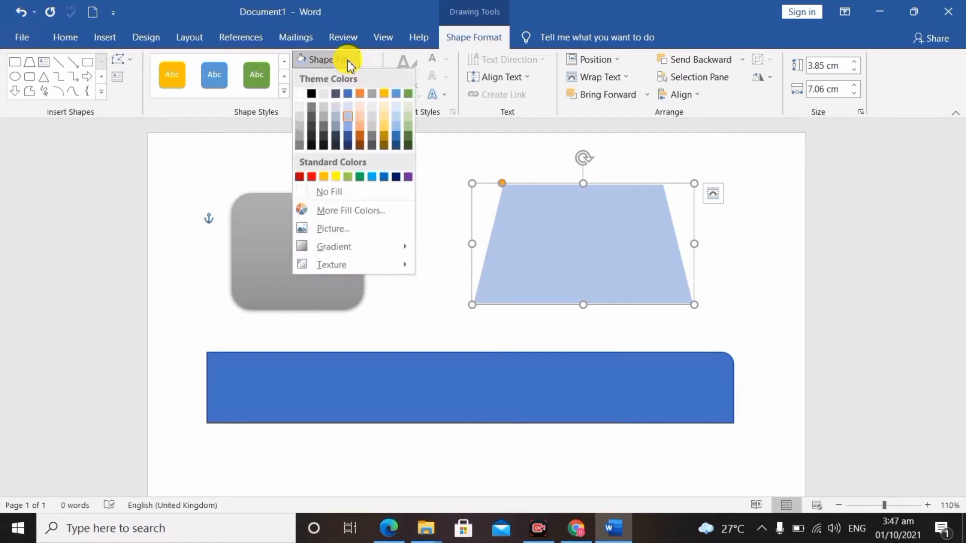
# Step: Fill the trapezoid with the portrait photo from Desktop > it's faxi vlogs
pyautogui.click(346, 230)
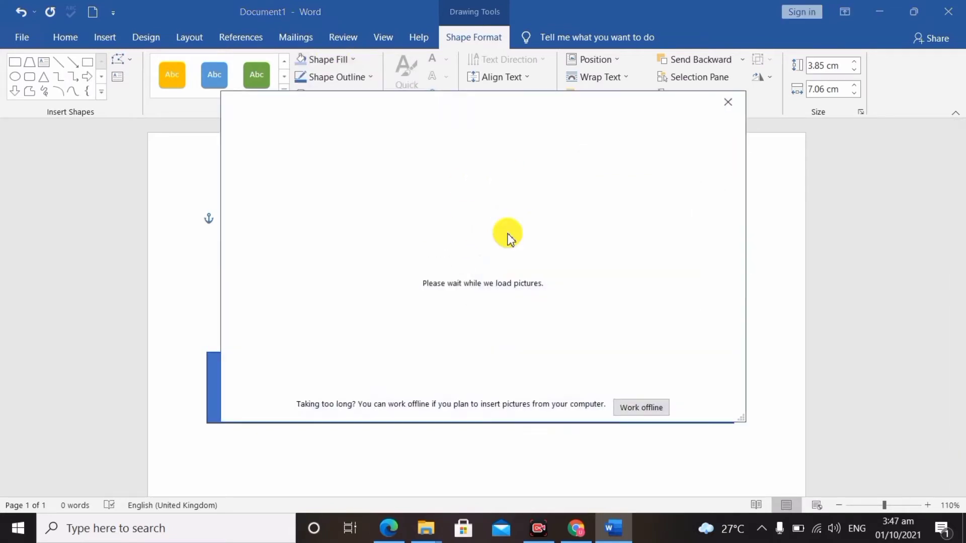
pyautogui.click(654, 407)
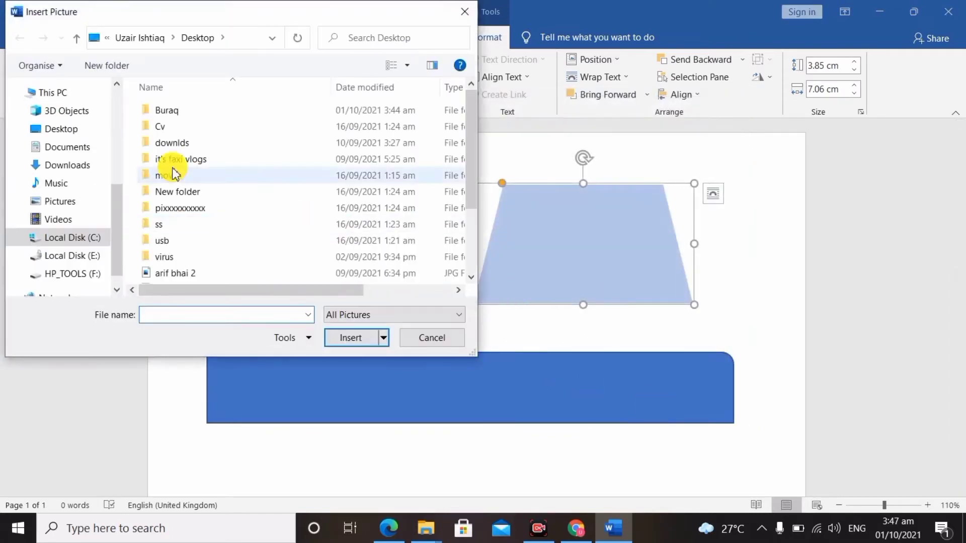
pyautogui.click(73, 128)
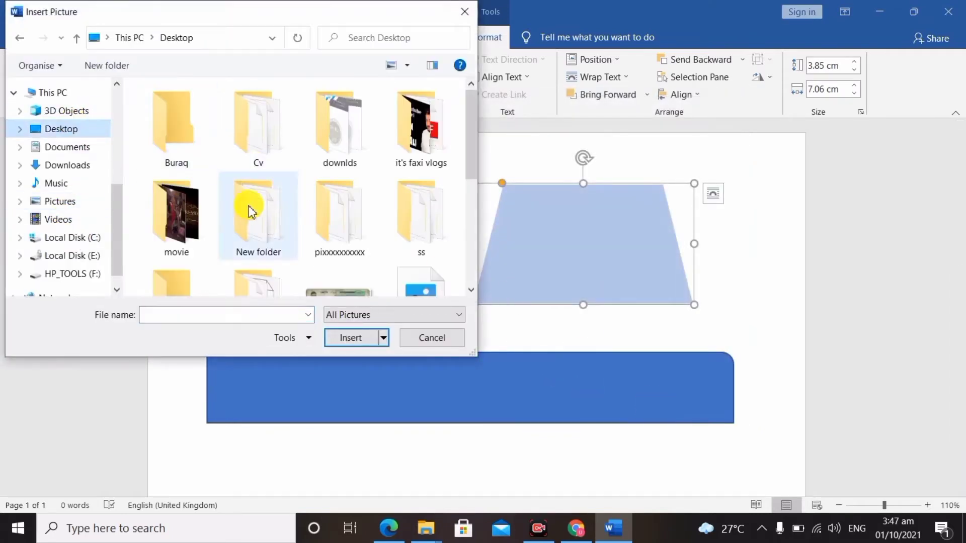
pyautogui.click(345, 209)
pyautogui.scroll(-1, 345, 210)
pyautogui.scroll(1, 346, 211)
pyautogui.doubleClick(409, 162)
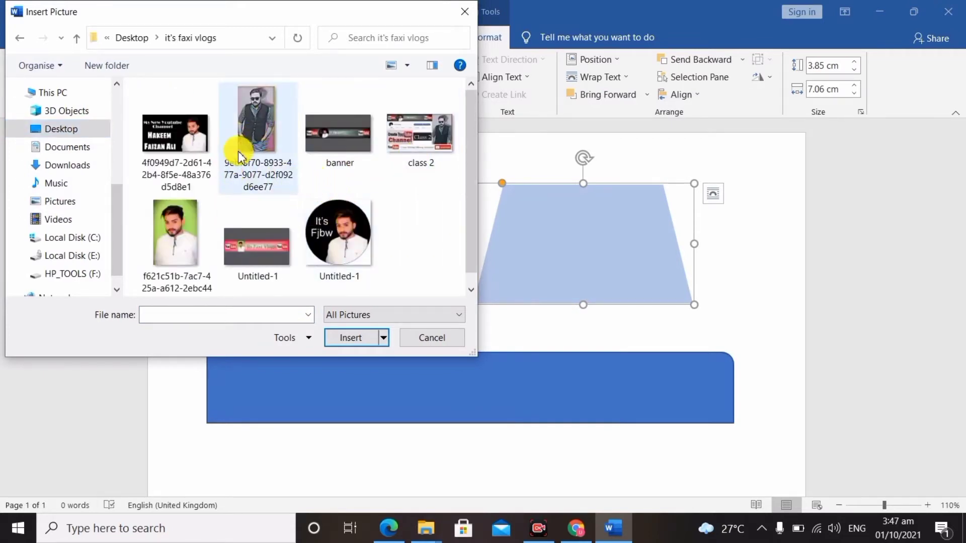
pyautogui.doubleClick(246, 151)
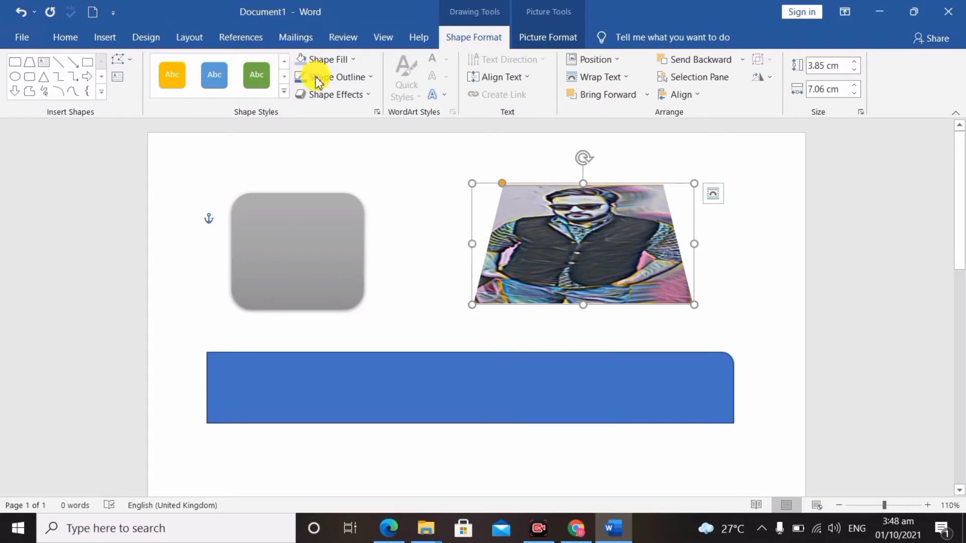
# Step: Open the grey square's gradient fill settings and apply a gold preset gradient
pyautogui.click(320, 250)
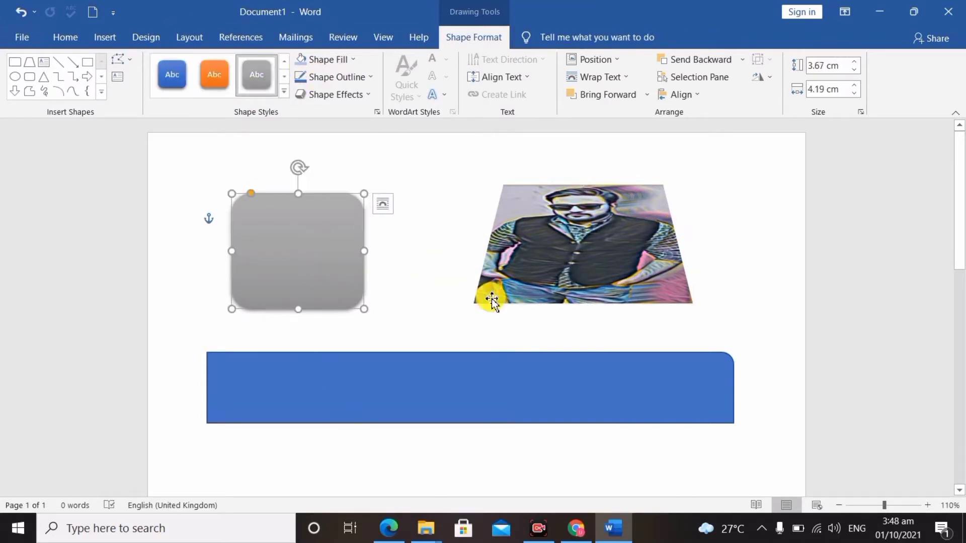
pyautogui.click(345, 64)
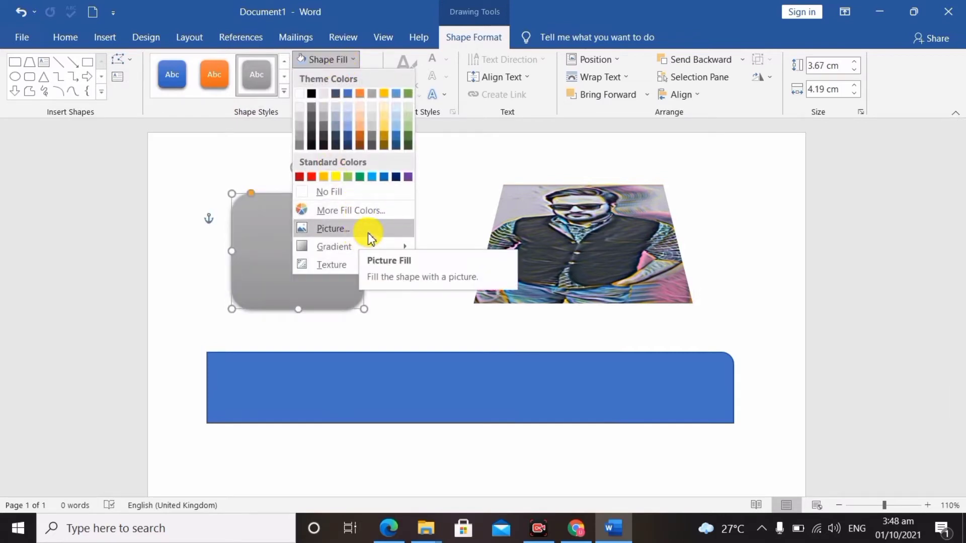
pyautogui.click(336, 61)
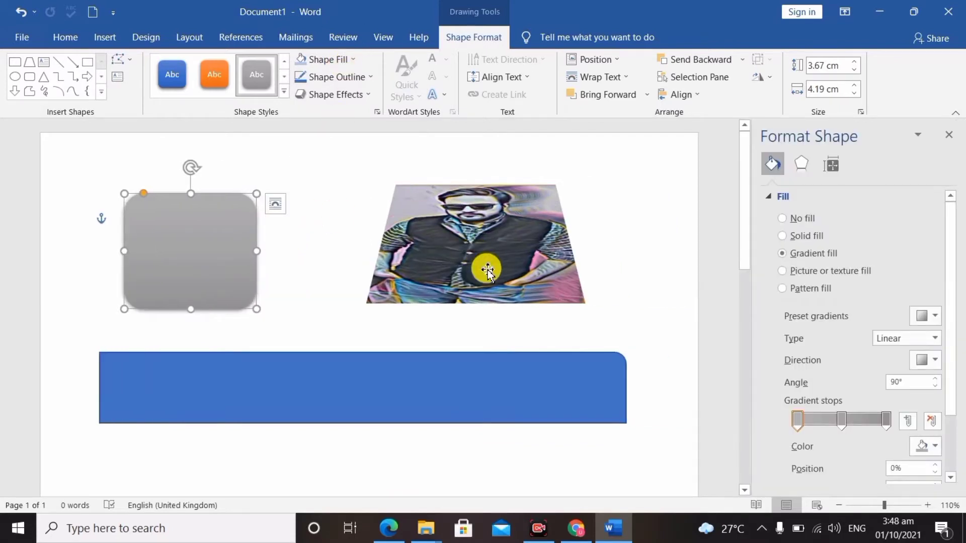
pyautogui.click(934, 317)
pyautogui.click(853, 258)
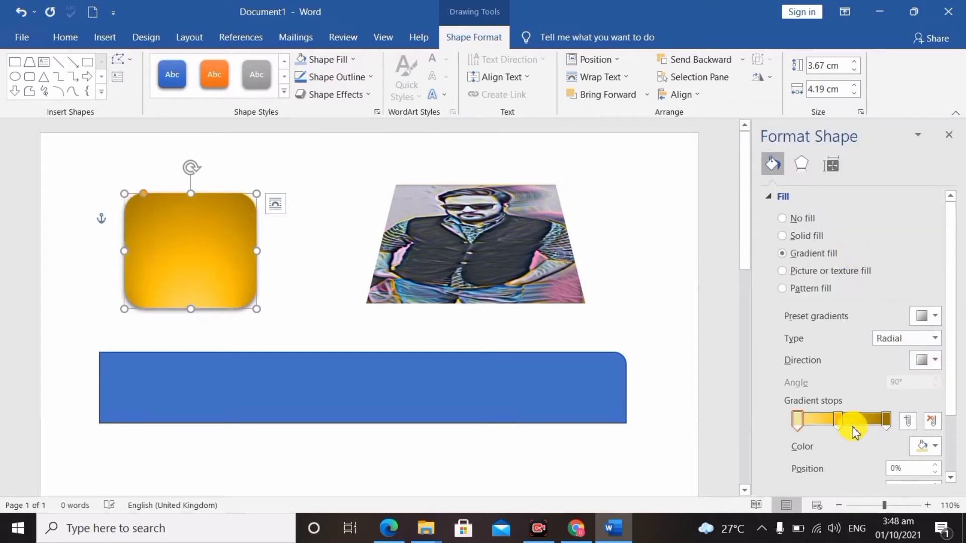
# Step: Make the gradient radial, radiating out from a corner
pyautogui.click(935, 361)
pyautogui.click(867, 394)
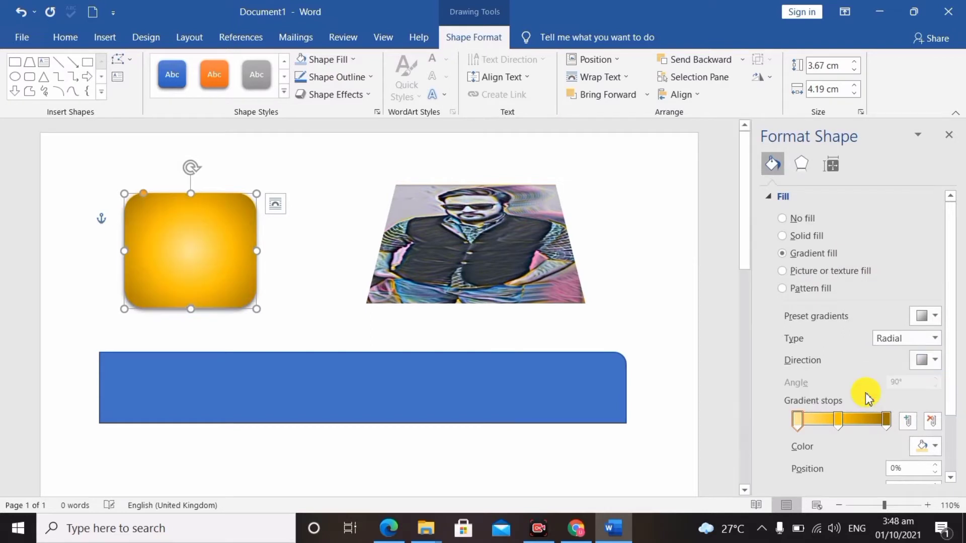
pyautogui.click(934, 360)
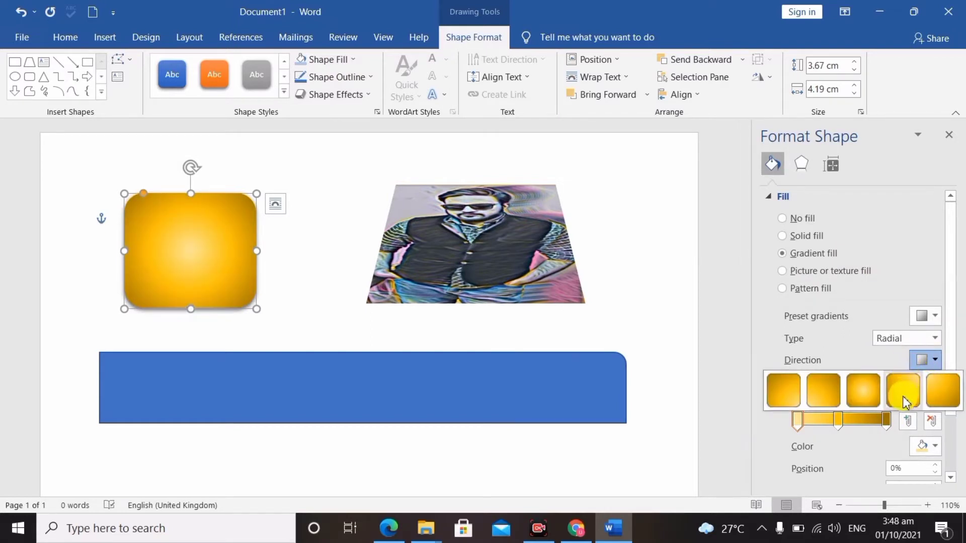
pyautogui.click(905, 398)
pyautogui.click(934, 361)
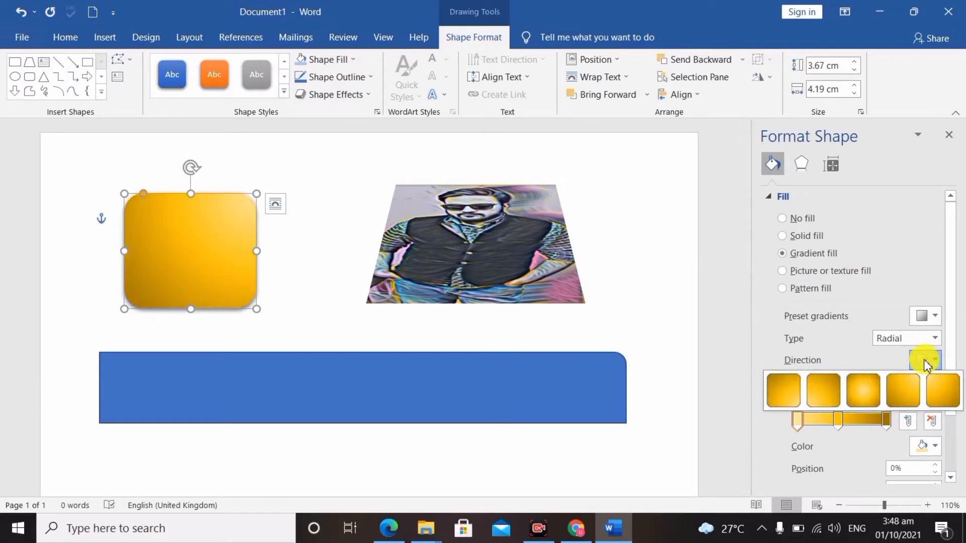
pyautogui.click(802, 392)
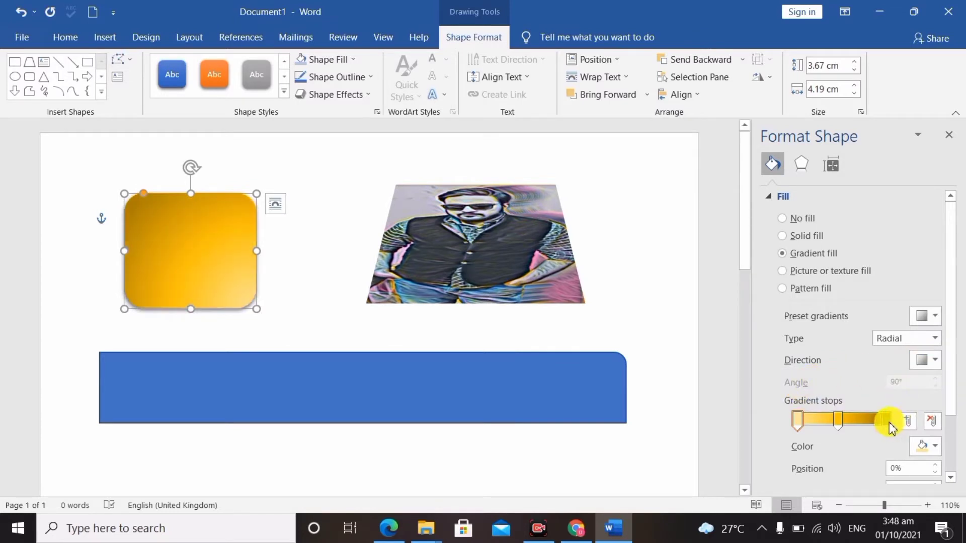
# Step: Recolour the gradient stops blue and green, placing the blue stop around 46%
pyautogui.moveTo(843, 430)
pyautogui.mouseDown()
pyautogui.moveTo(873, 429)
pyautogui.moveTo(847, 426)
pyautogui.moveTo(827, 441)
pyautogui.moveTo(835, 426)
pyautogui.moveTo(848, 435)
pyautogui.moveTo(836, 428)
pyautogui.mouseUp()
pyautogui.moveTo(948, 350); pyautogui.dragTo(955, 416)
pyautogui.click(928, 379)
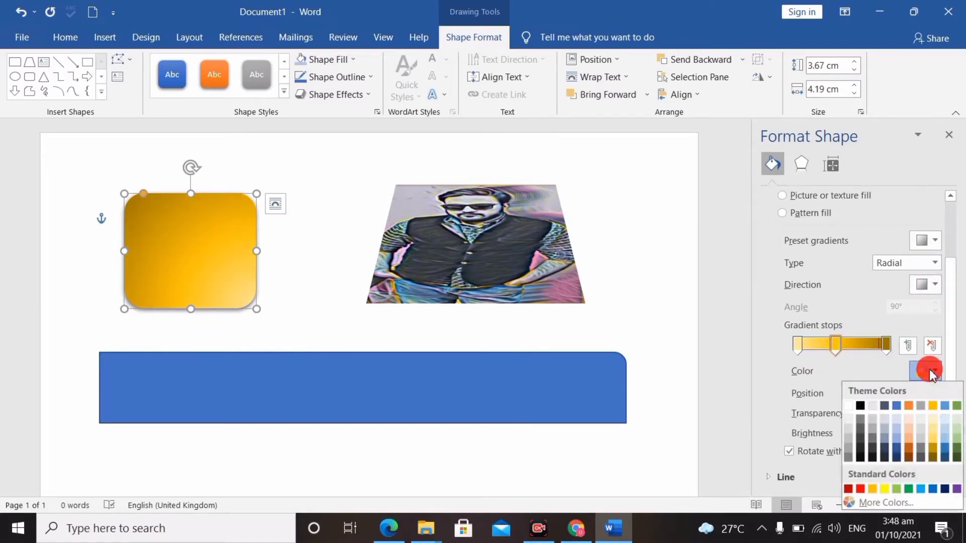
pyautogui.click(898, 406)
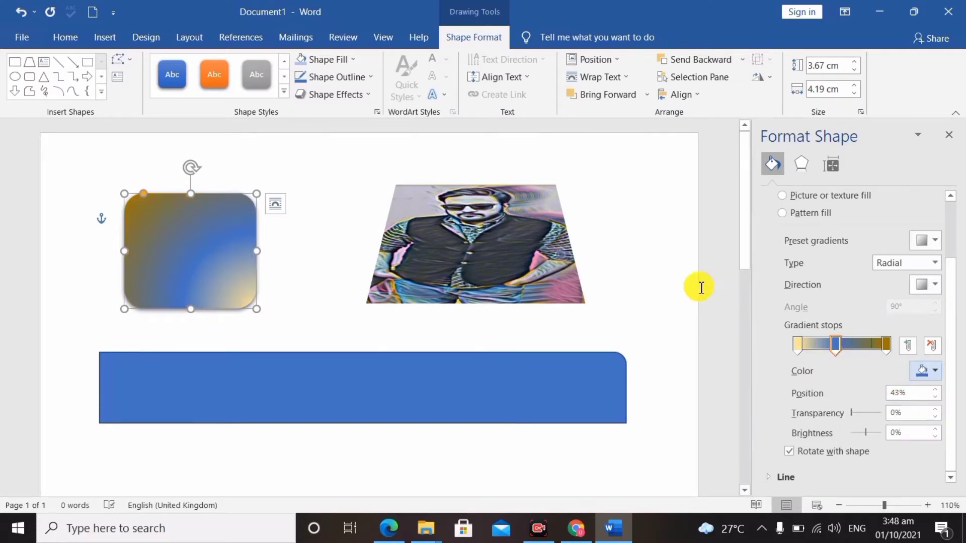
pyautogui.moveTo(838, 347); pyautogui.dragTo(849, 352)
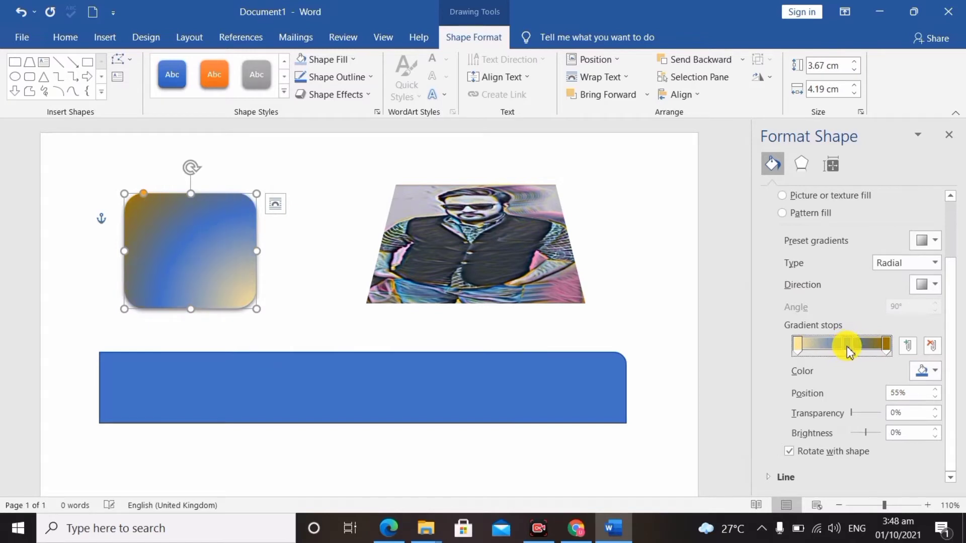
pyautogui.click(917, 373)
pyautogui.click(885, 348)
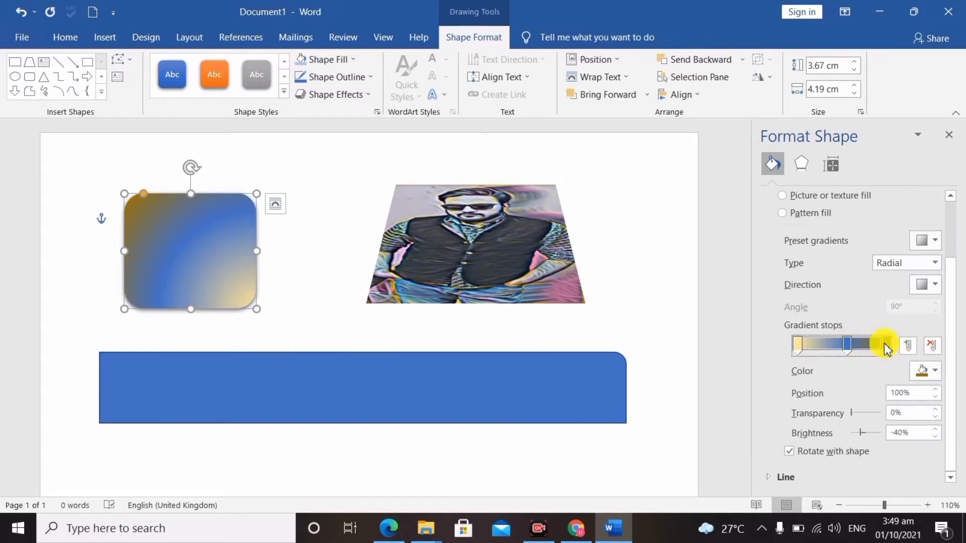
pyautogui.click(933, 372)
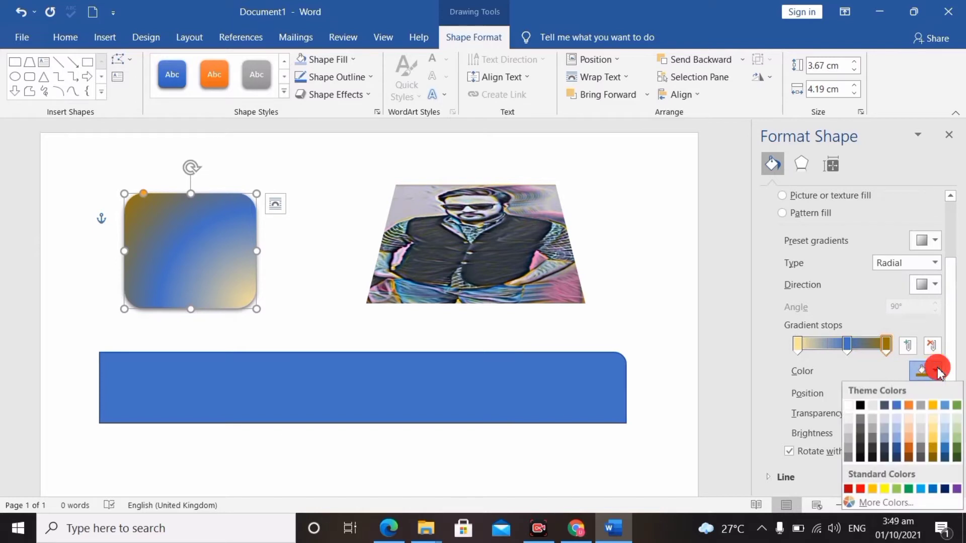
pyautogui.click(955, 406)
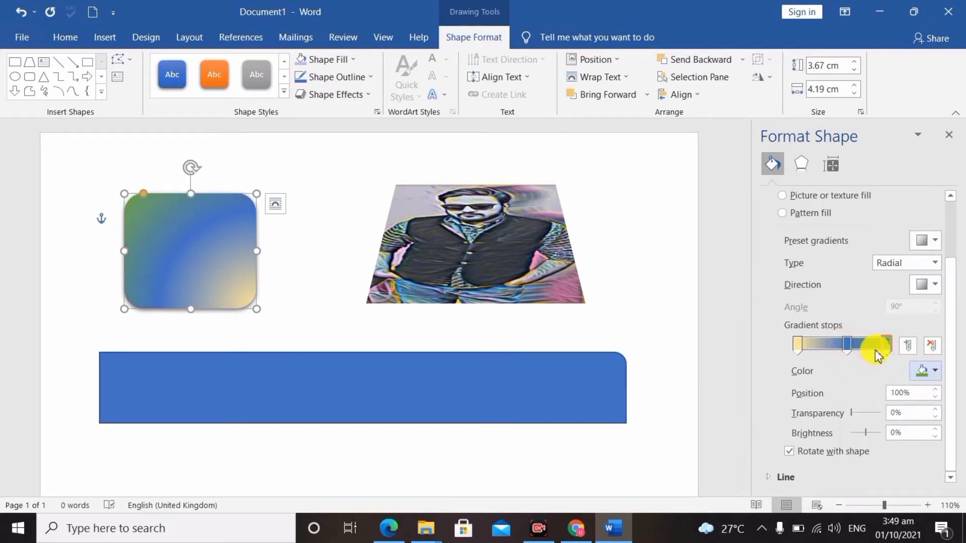
pyautogui.moveTo(846, 346); pyautogui.dragTo(835, 349)
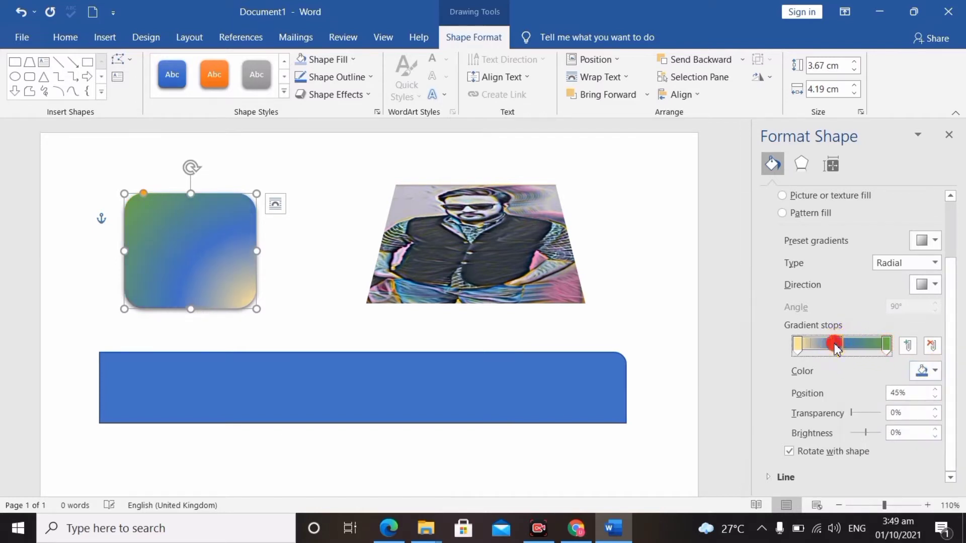
pyautogui.click(474, 388)
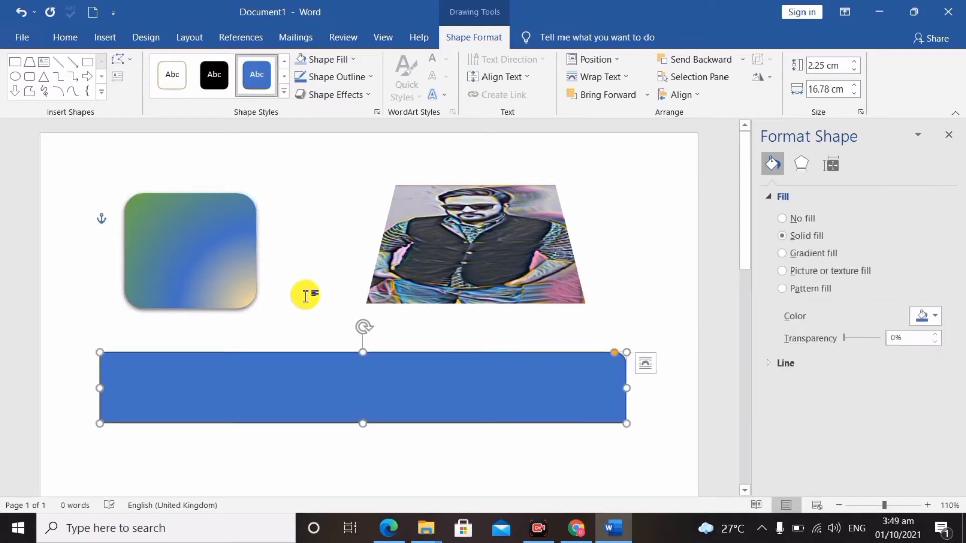
# Step: Apply the Green marble texture to the banner and nudge it slightly lower
pyautogui.click(949, 135)
pyautogui.click(341, 62)
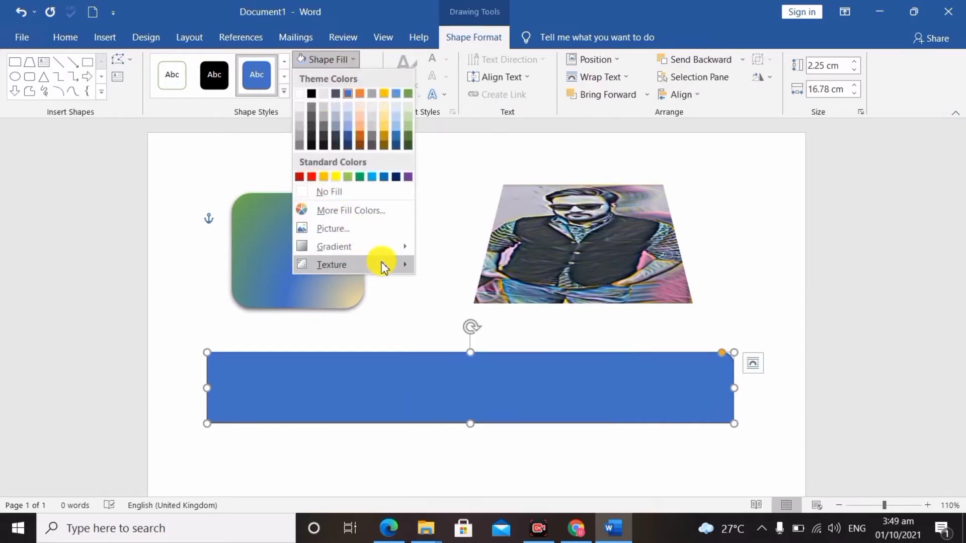
pyautogui.moveTo(332, 264)
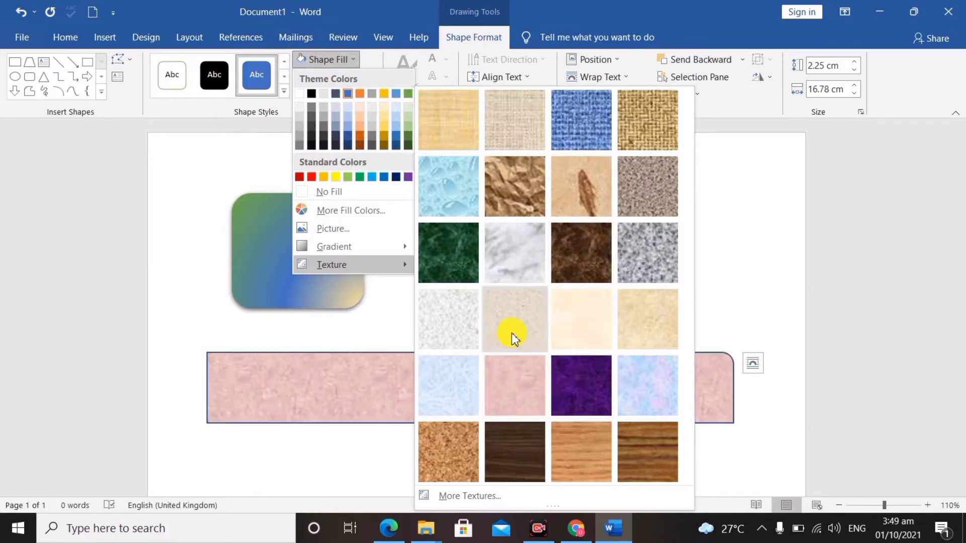
pyautogui.click(449, 270)
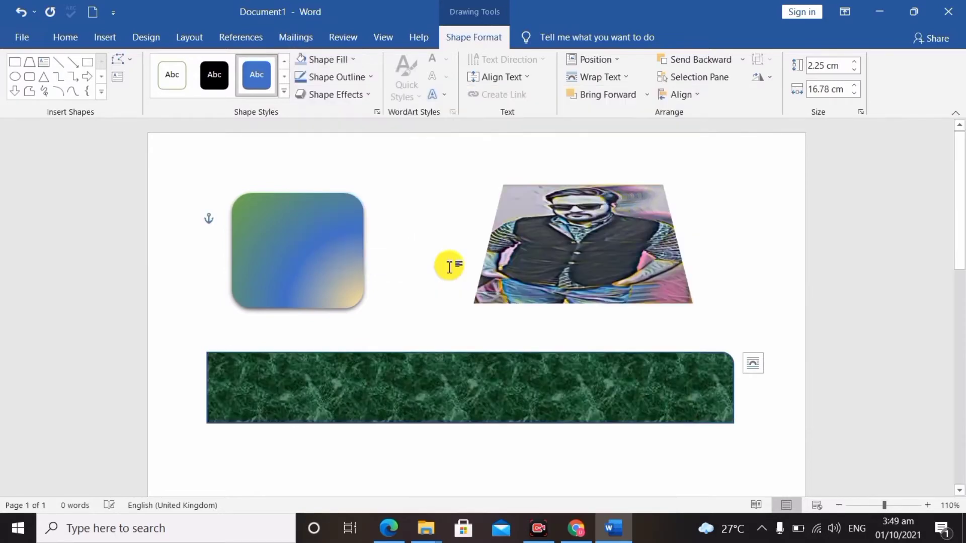
pyautogui.moveTo(479, 394); pyautogui.dragTo(480, 400)
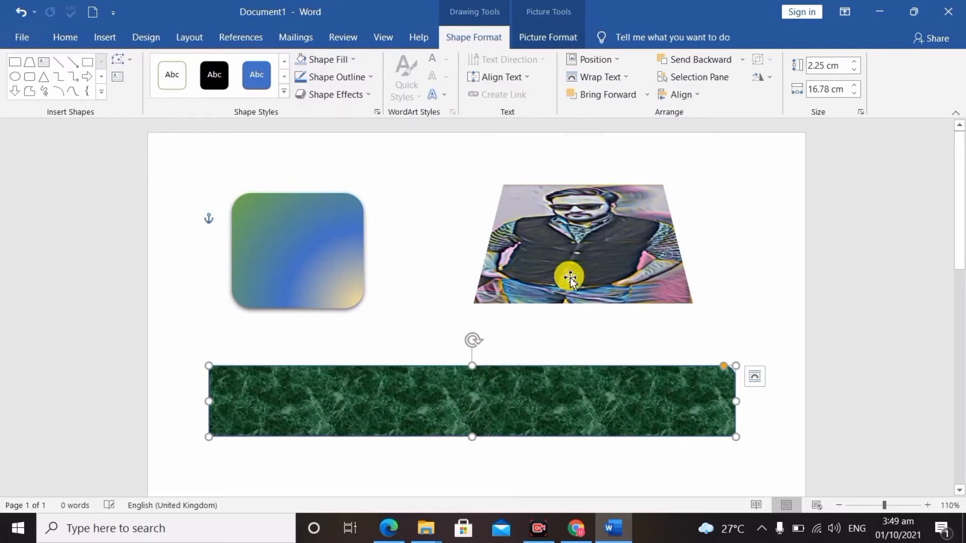
# Step: Enlarge the photo trapezoid to 4.25 × 7.34 cm
pyautogui.click(558, 264)
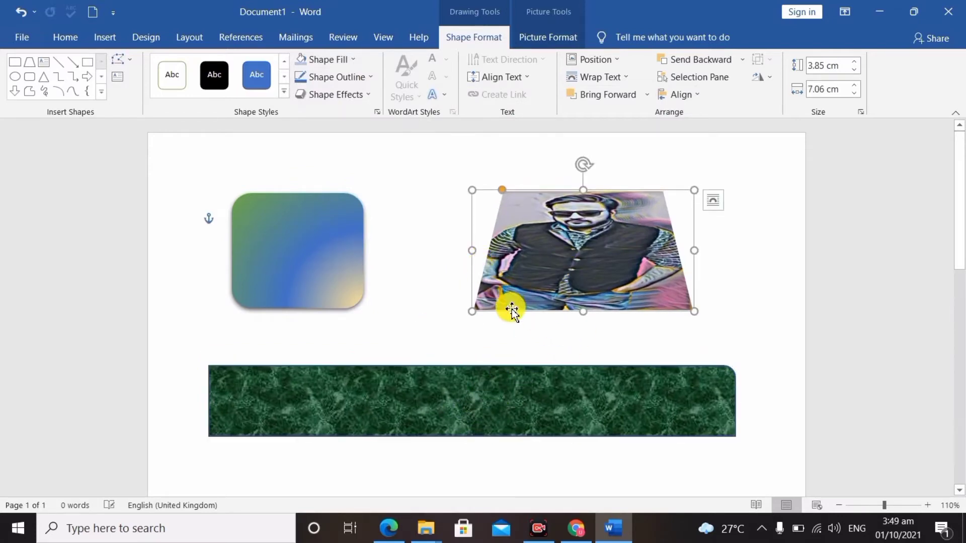
pyautogui.moveTo(471, 311); pyautogui.dragTo(462, 324)
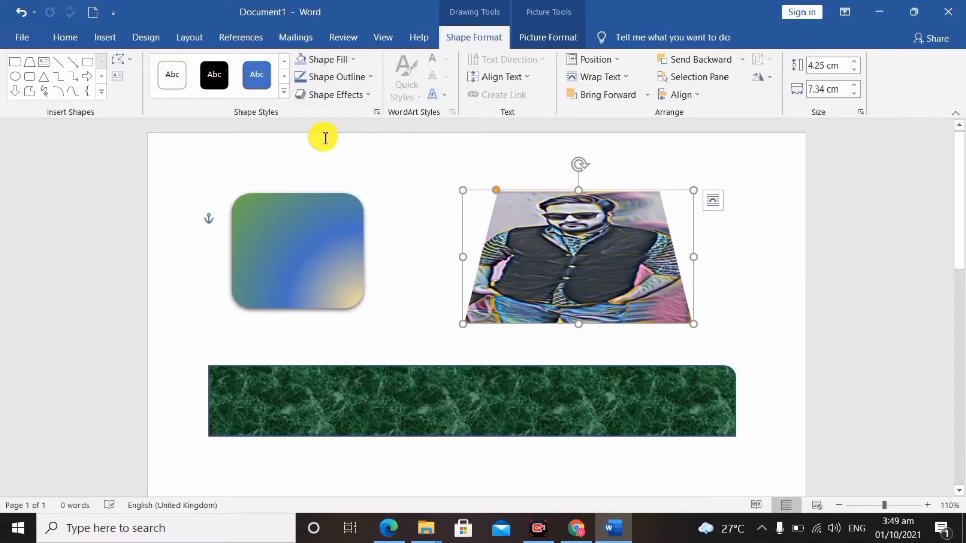
pyautogui.click(332, 216)
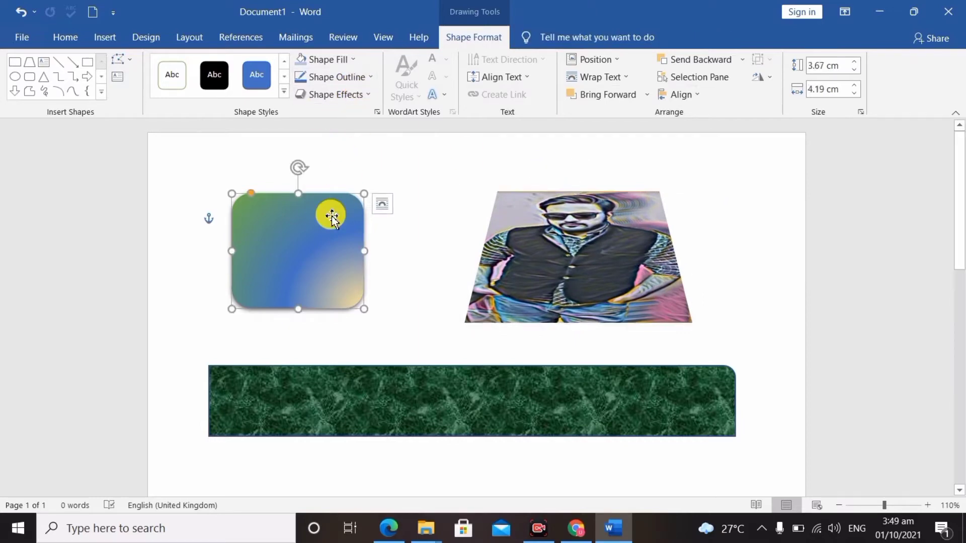
pyautogui.click(367, 81)
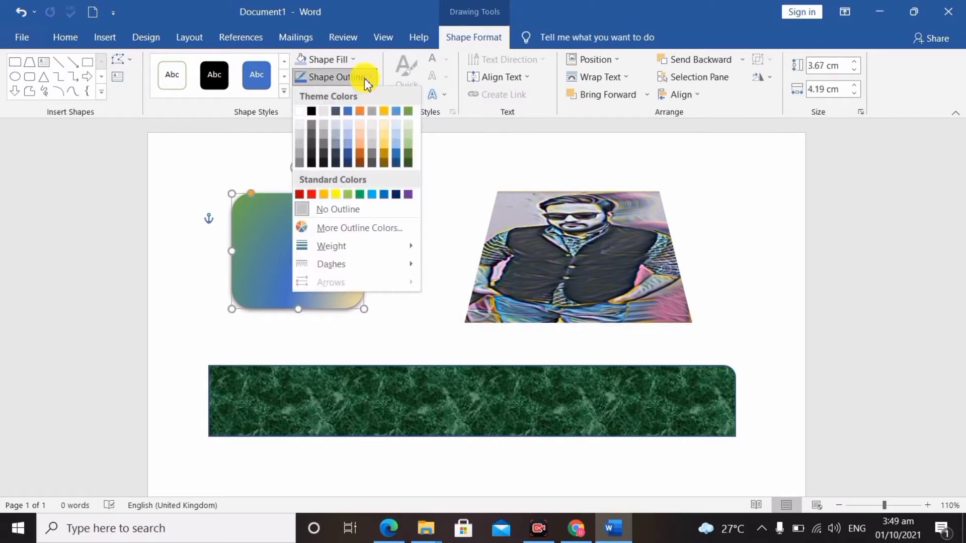
pyautogui.click(568, 248)
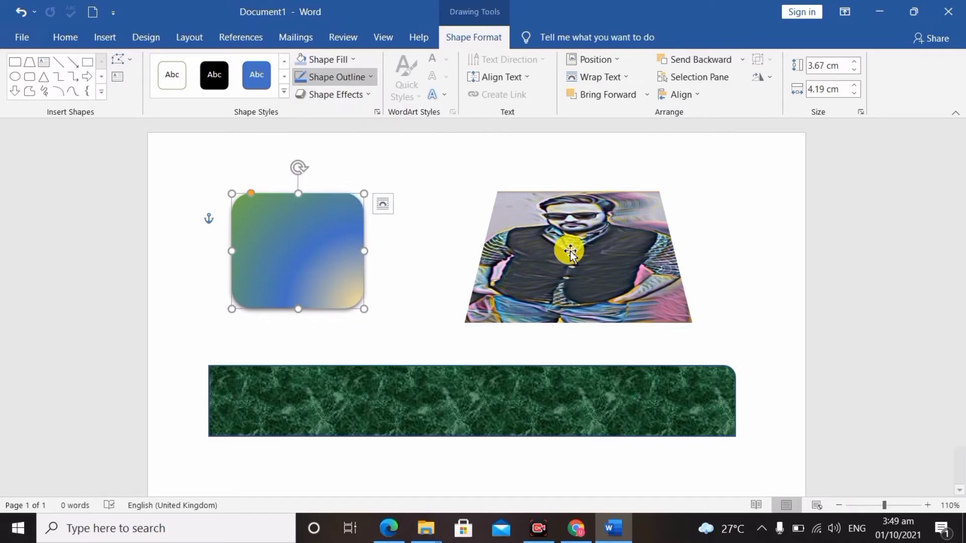
# Step: Give the photo trapezoid a black outline from Theme Colors
pyautogui.click(518, 220)
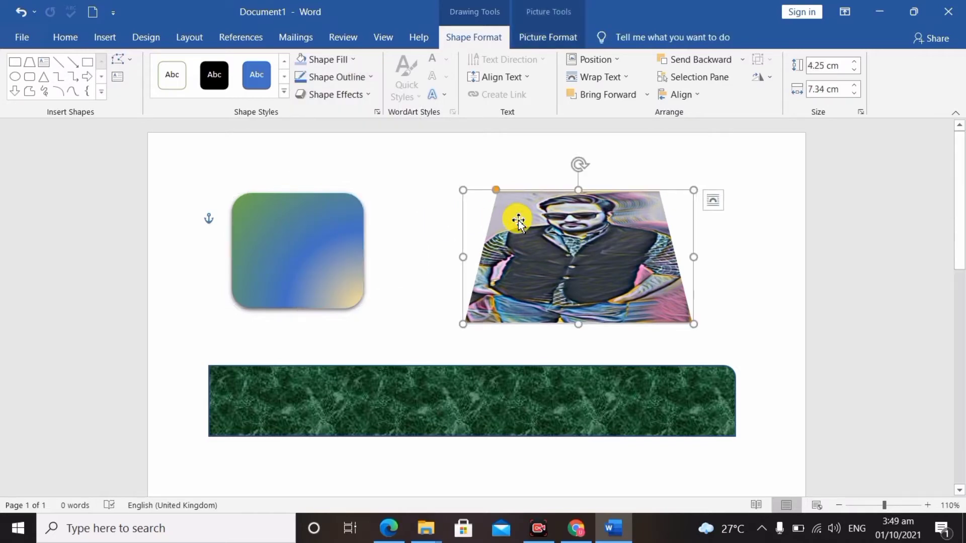
pyautogui.click(359, 79)
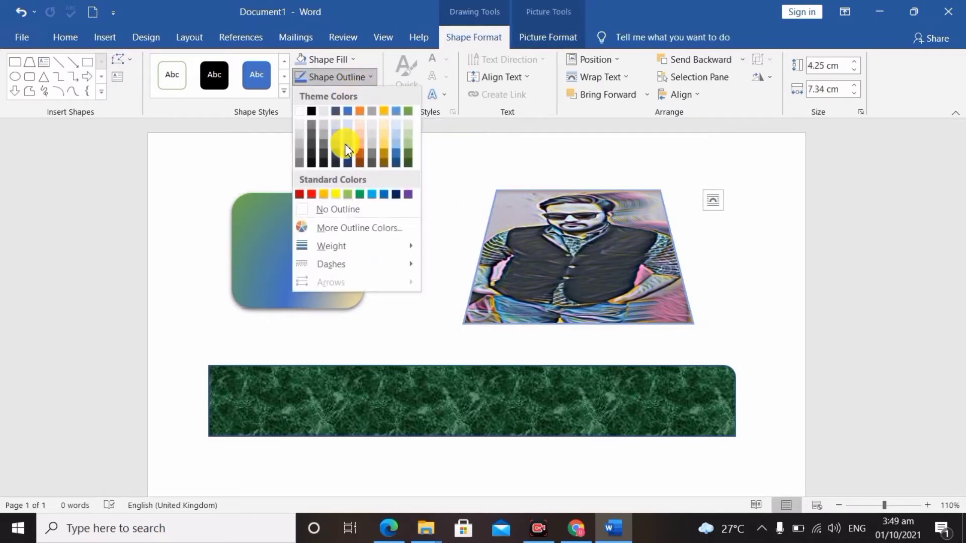
pyautogui.click(317, 110)
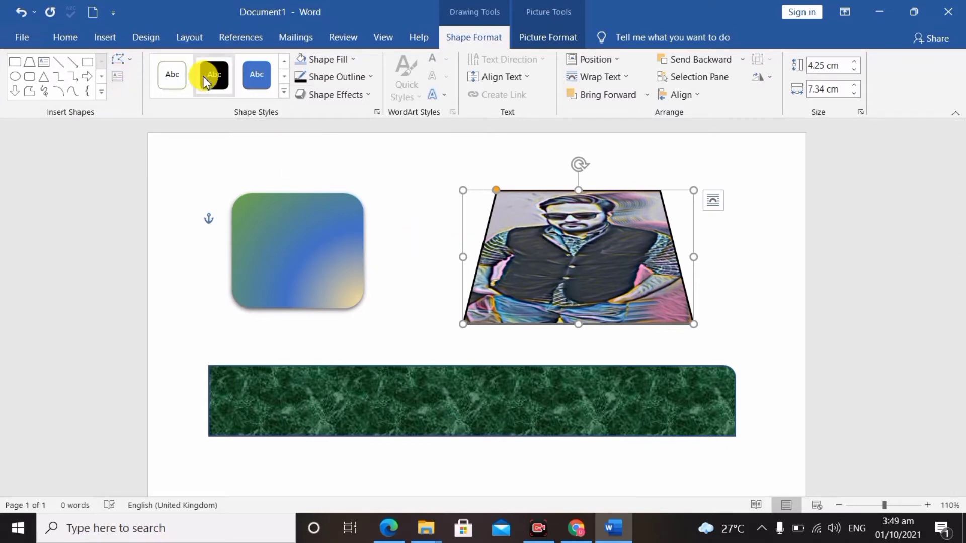
pyautogui.click(88, 62)
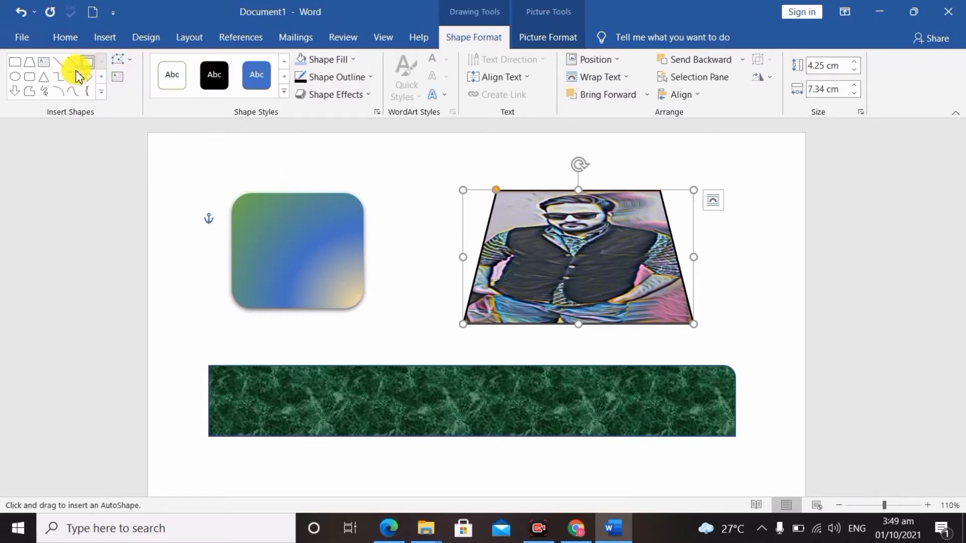
# Step: Change the trapezoid photo's shape to an oval
pyautogui.click(15, 75)
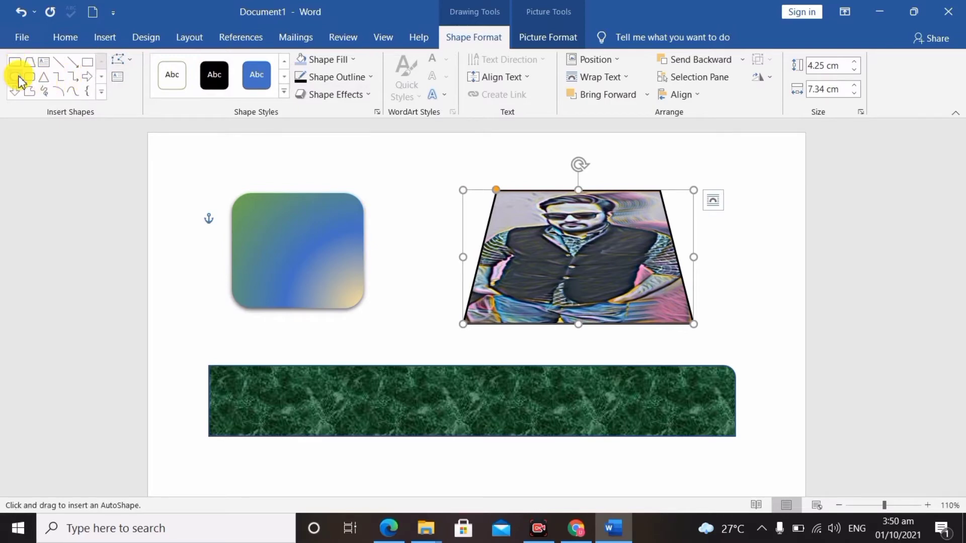
pyautogui.click(126, 61)
pyautogui.moveTo(162, 78)
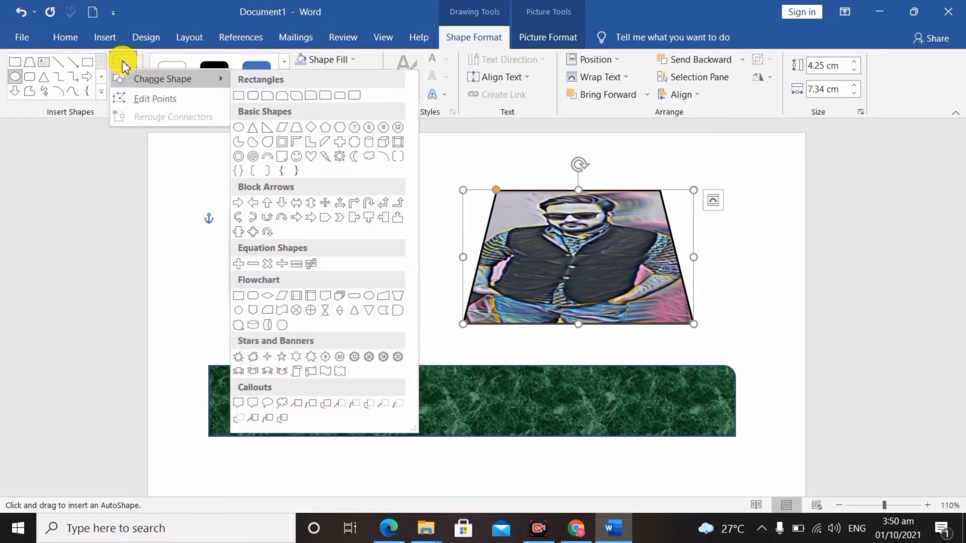
pyautogui.click(124, 65)
pyautogui.click(127, 62)
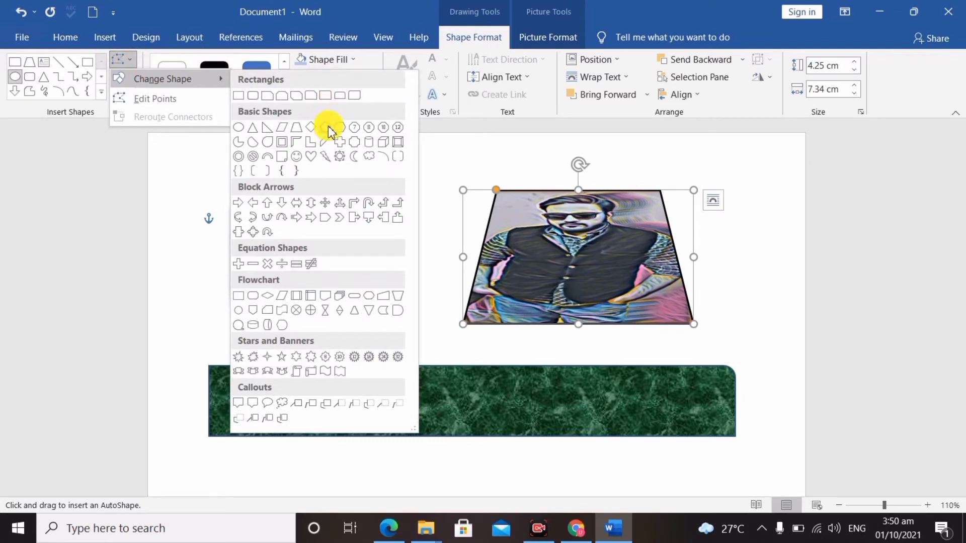
pyautogui.click(240, 128)
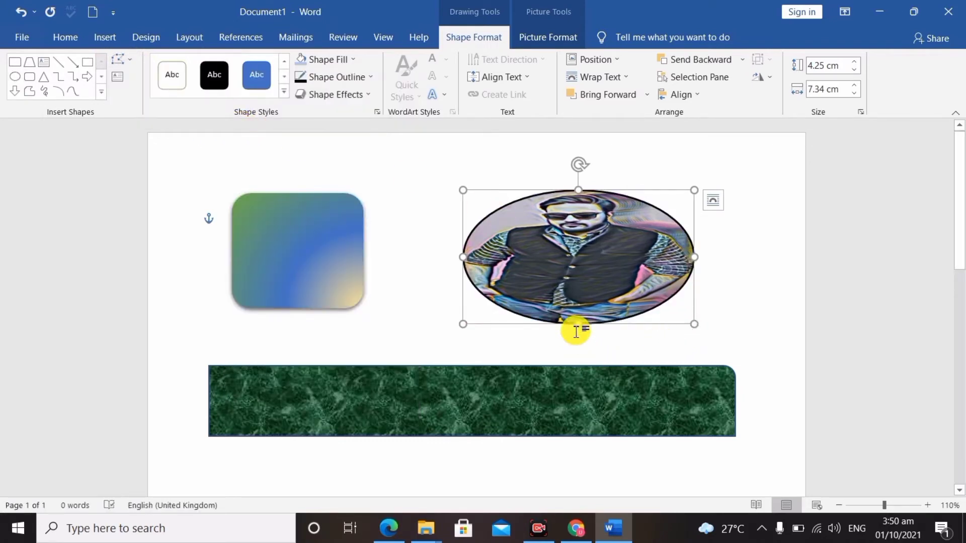
# Step: Stretch the oval photo taller to 6.37 cm and nudge it slightly upward
pyautogui.moveTo(577, 327); pyautogui.dragTo(580, 352)
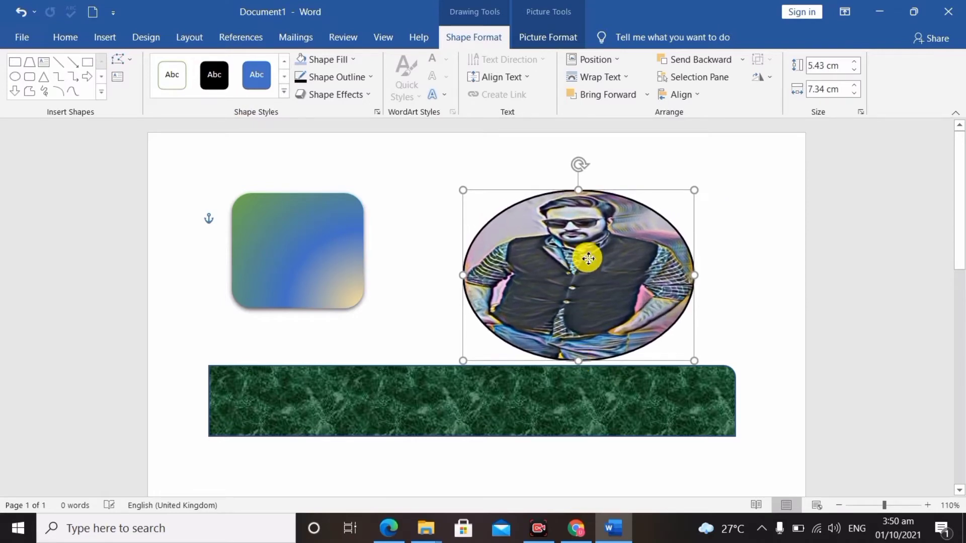
pyautogui.moveTo(581, 342); pyautogui.dragTo(578, 371)
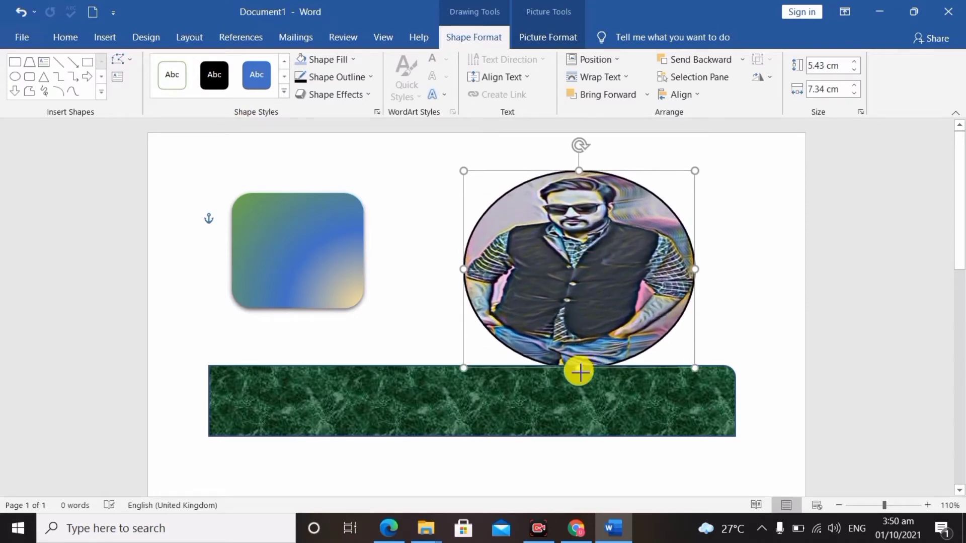
pyautogui.moveTo(582, 281); pyautogui.dragTo(582, 279)
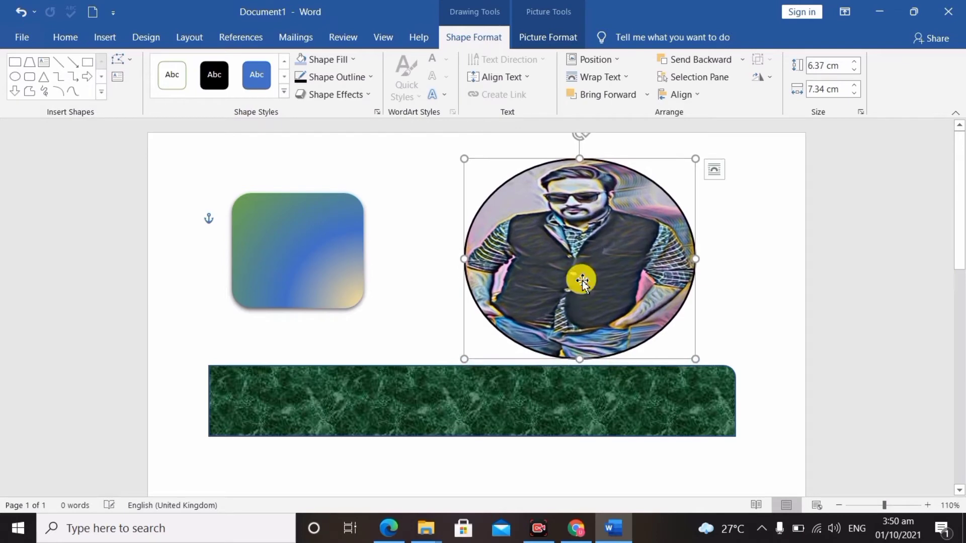
# Step: Try out a thicker, white, square-dotted outline on the oval photo
pyautogui.click(362, 78)
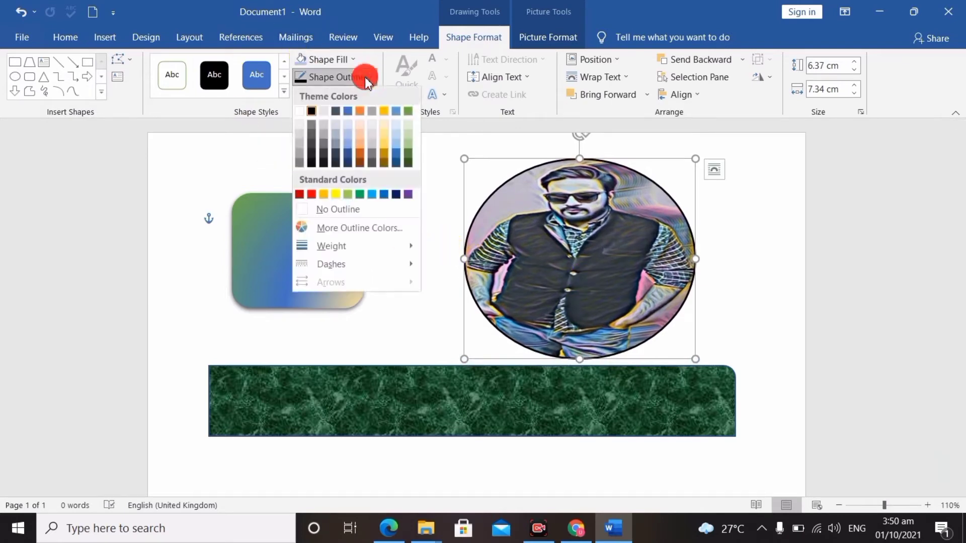
pyautogui.click(362, 209)
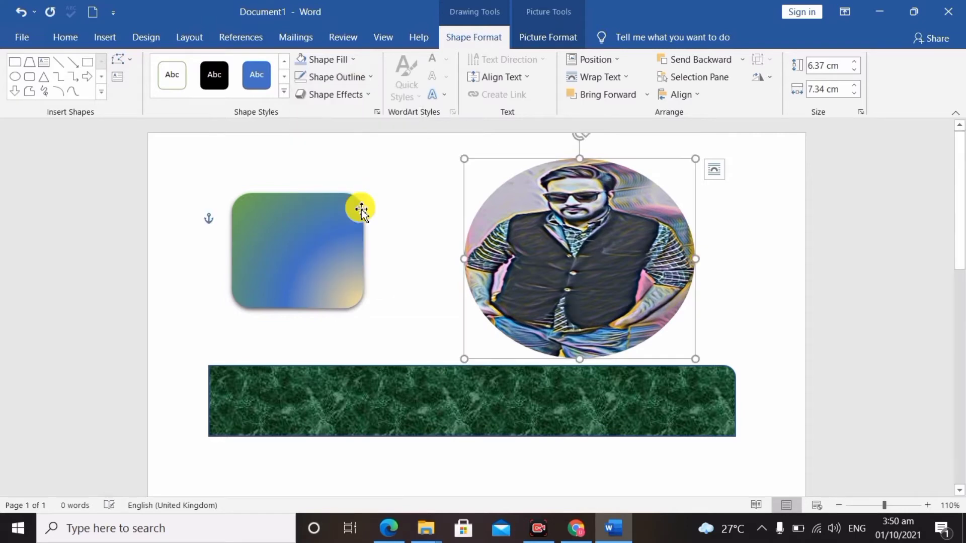
pyautogui.click(357, 78)
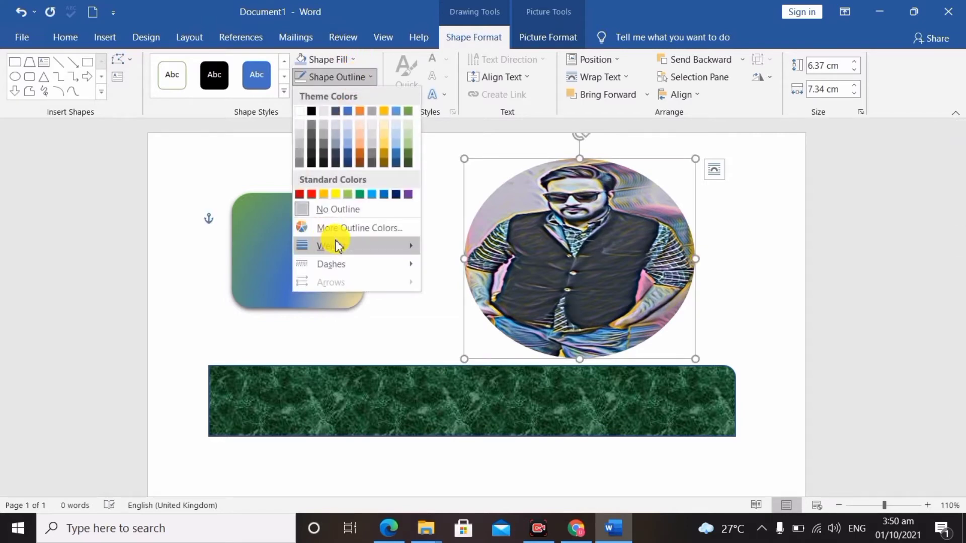
pyautogui.moveTo(331, 246)
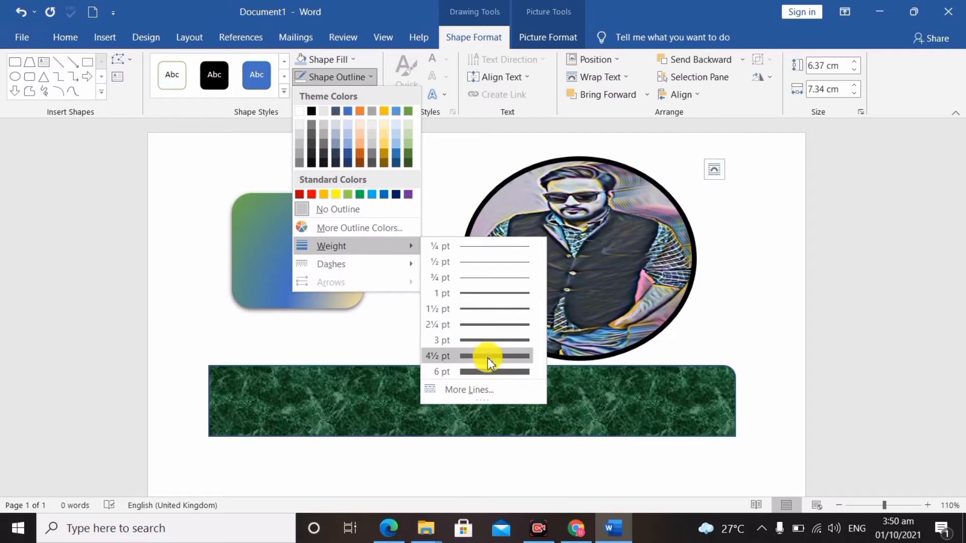
pyautogui.click(490, 372)
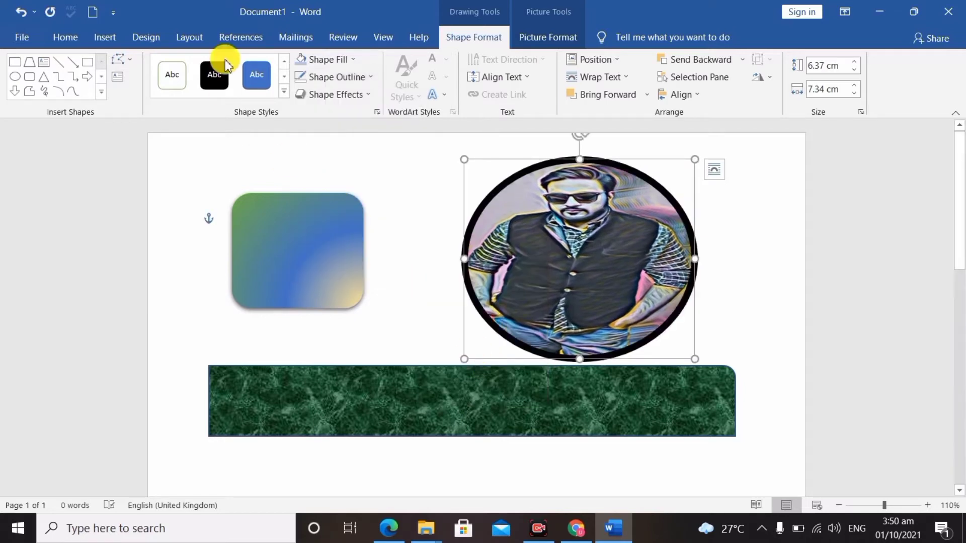
pyautogui.click(361, 78)
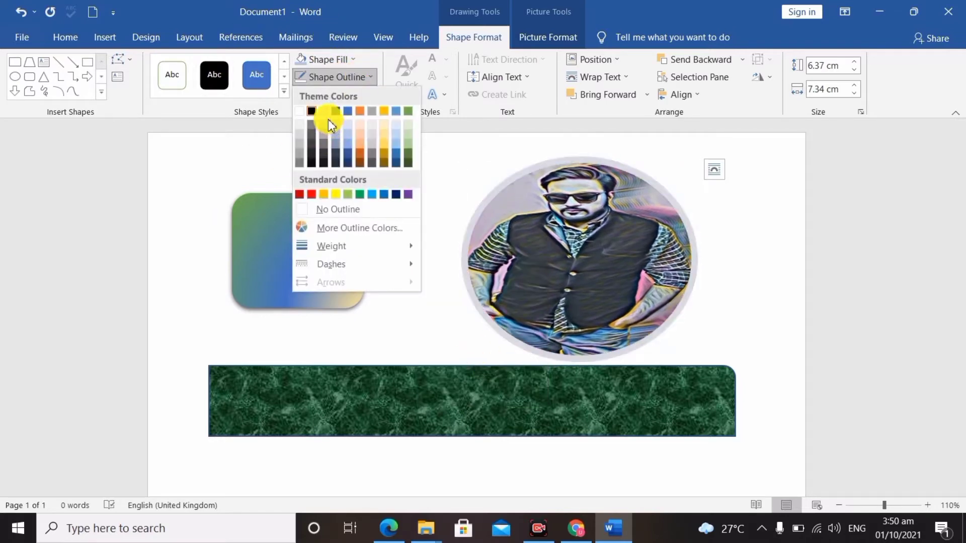
pyautogui.click(302, 113)
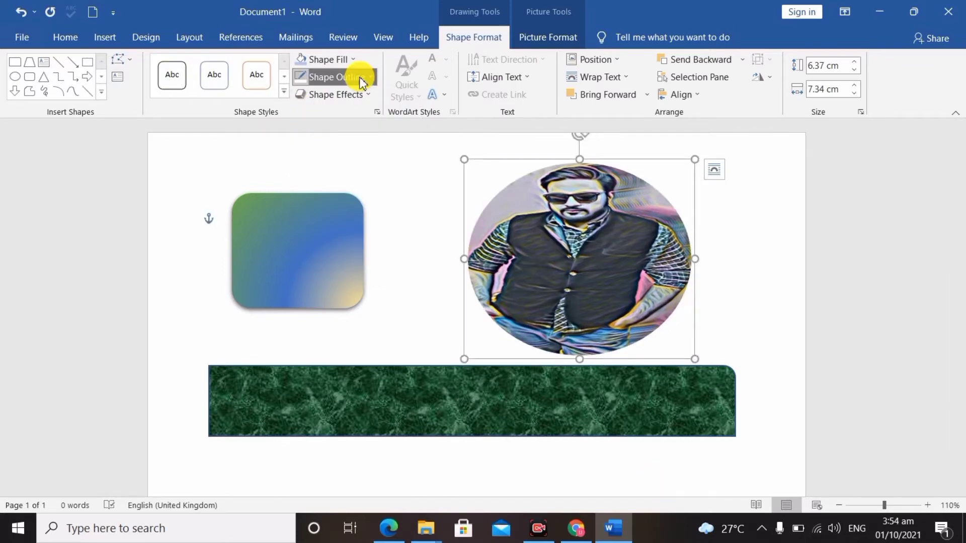
pyautogui.click(360, 79)
pyautogui.moveTo(355, 264)
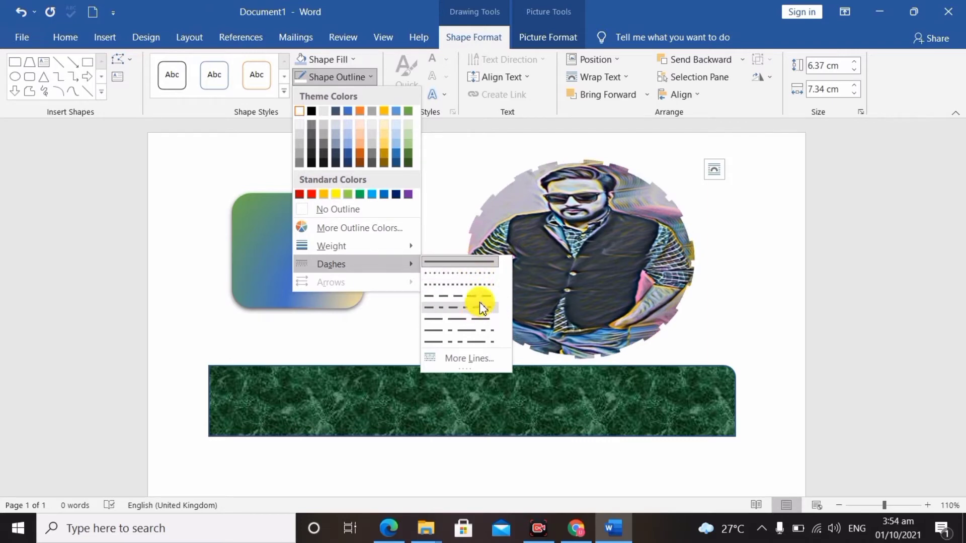
pyautogui.click(484, 286)
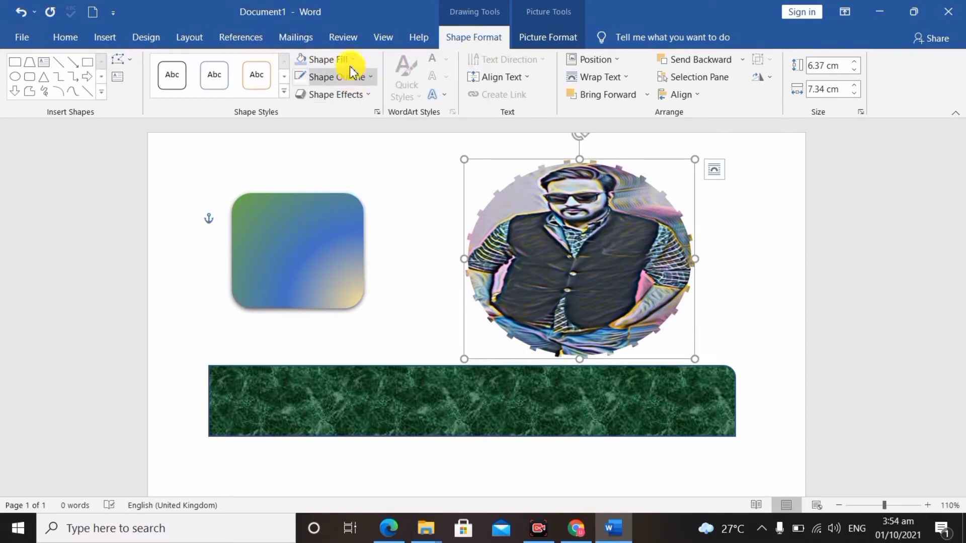
pyautogui.click(366, 76)
pyautogui.moveTo(351, 245)
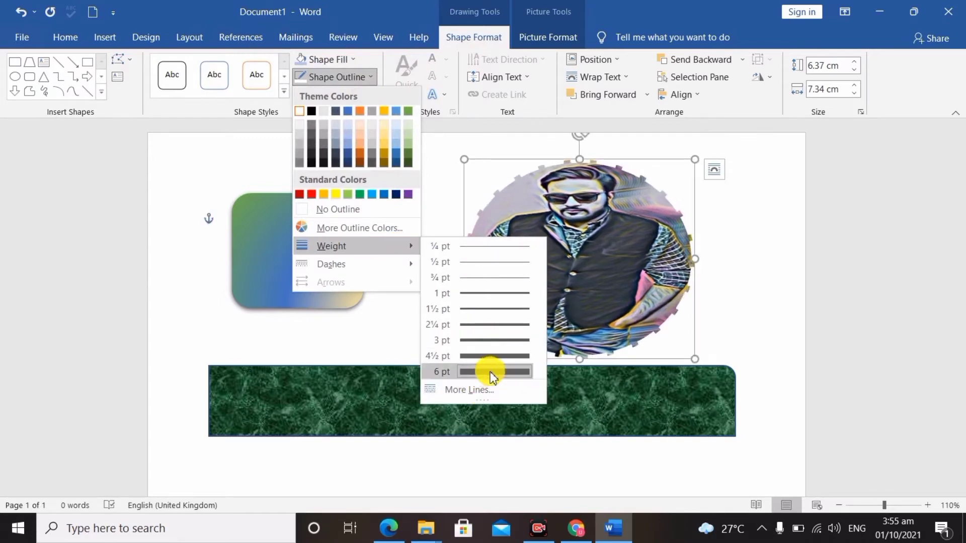
# Step: In Format Picture's Line settings, set the photo to No line and close the pane
pyautogui.click(474, 388)
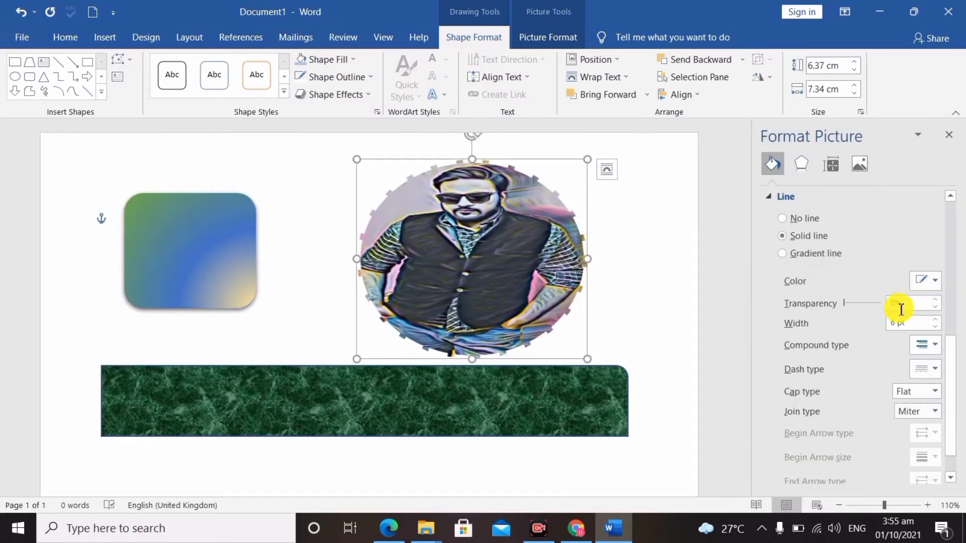
pyautogui.click(803, 256)
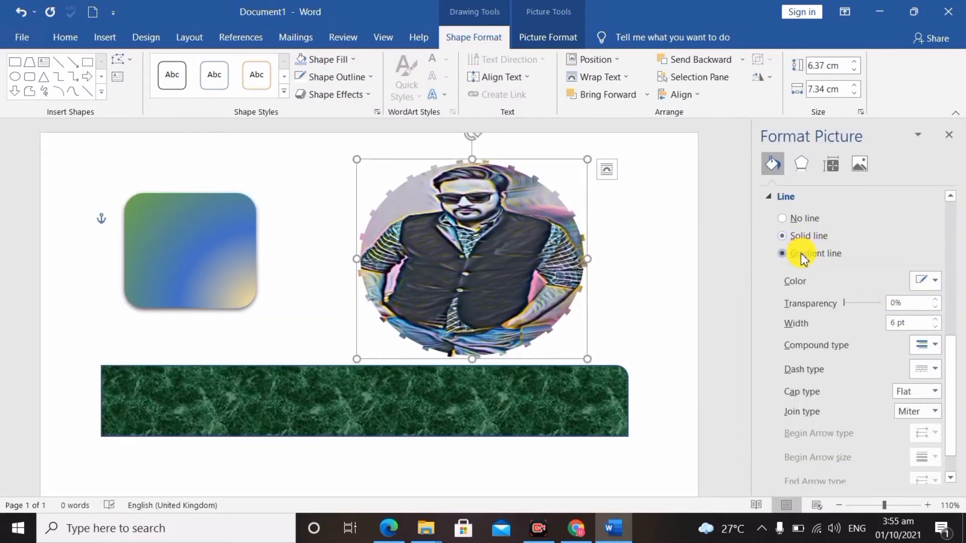
pyautogui.click(803, 236)
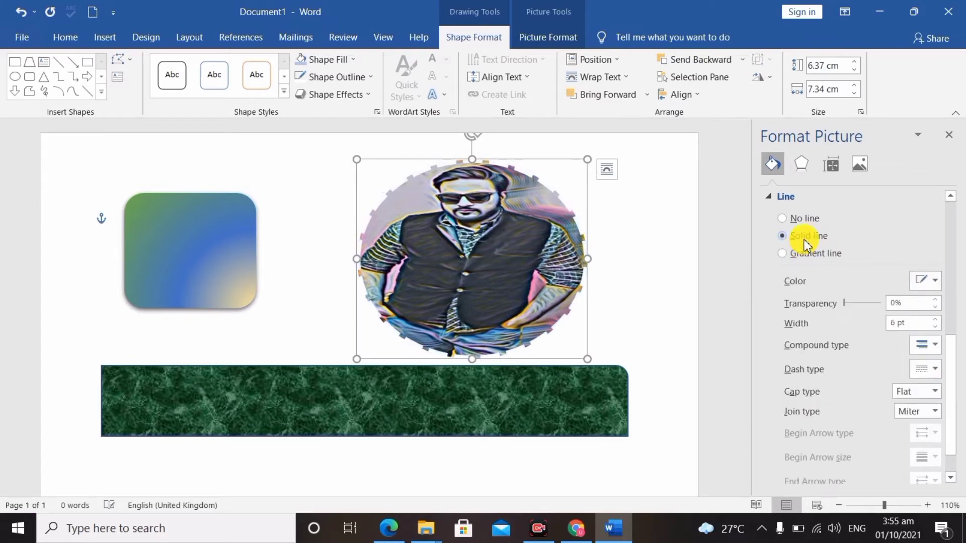
pyautogui.click(804, 219)
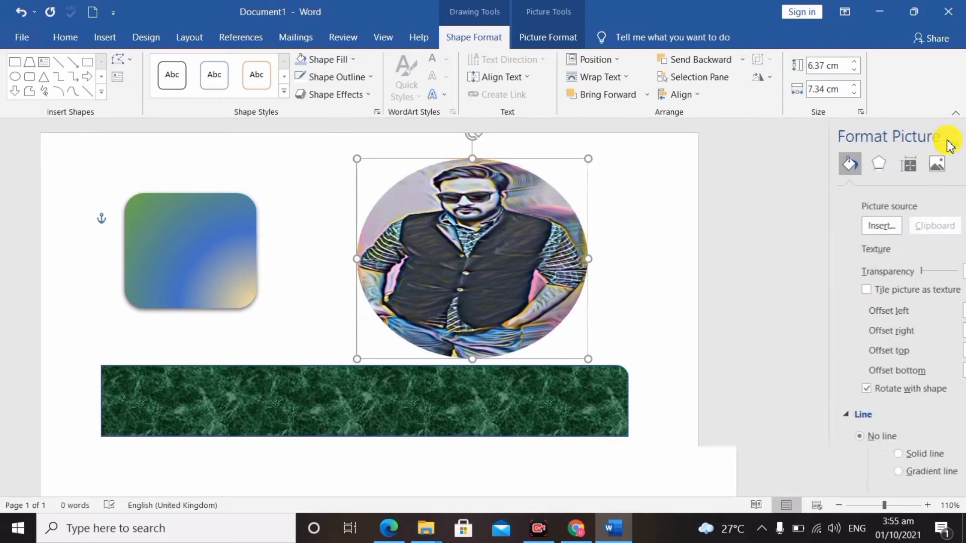
pyautogui.click(949, 135)
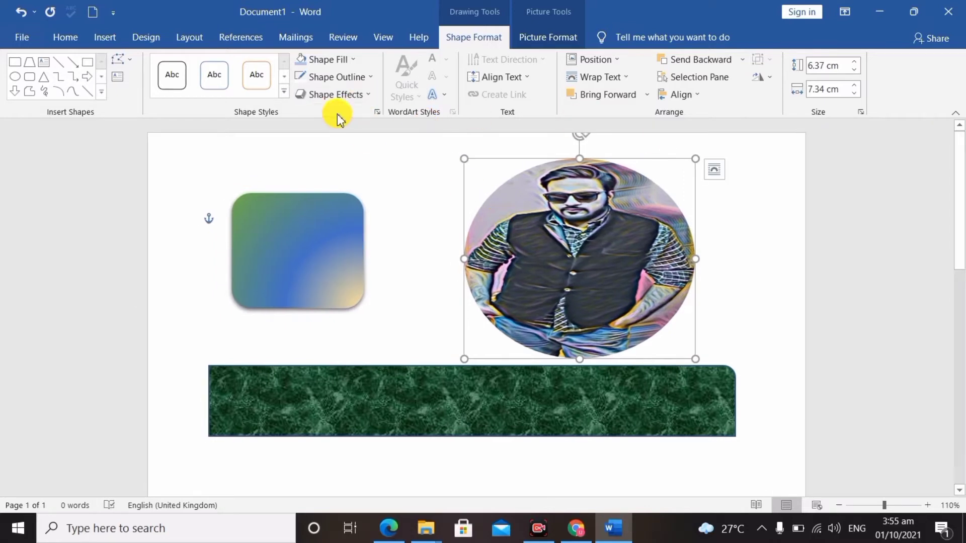
# Step: Add an orange glow variation to the oval photo, leaving 3-D Rotation unapplied
pyautogui.click(361, 95)
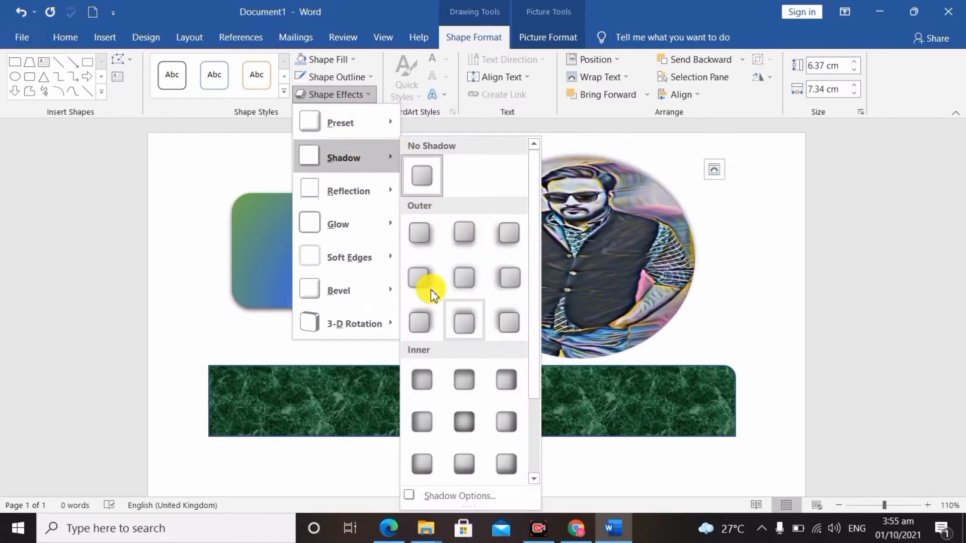
pyautogui.moveTo(345, 224)
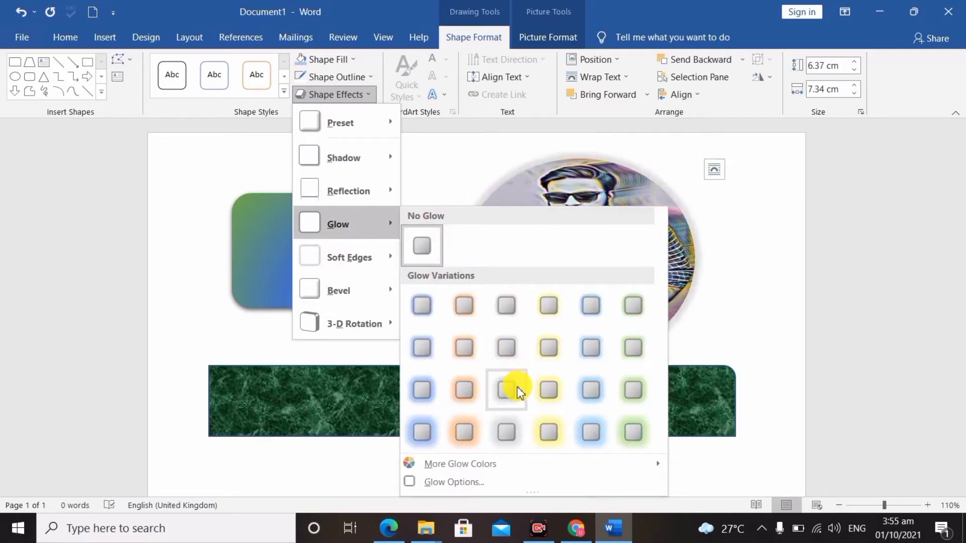
pyautogui.click(458, 404)
pyautogui.click(354, 94)
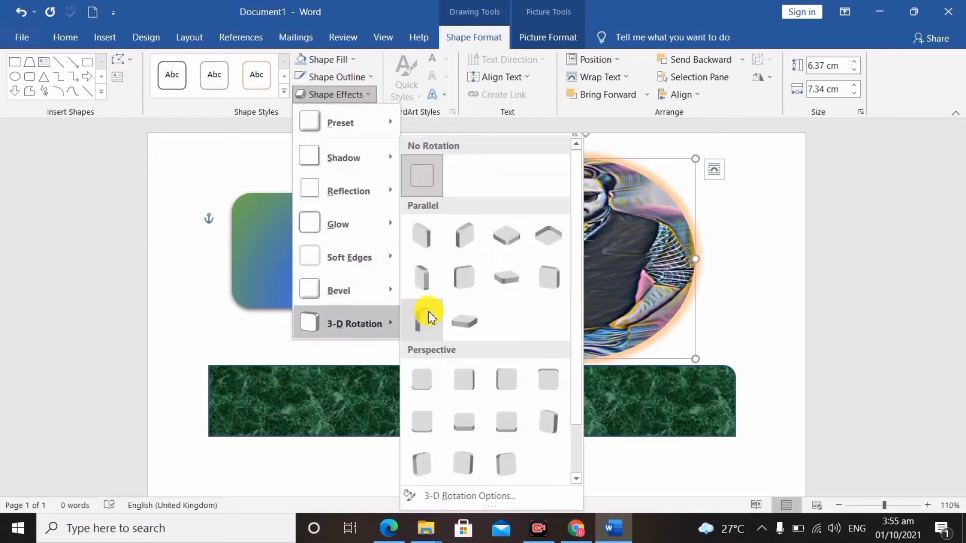
pyautogui.moveTo(354, 324)
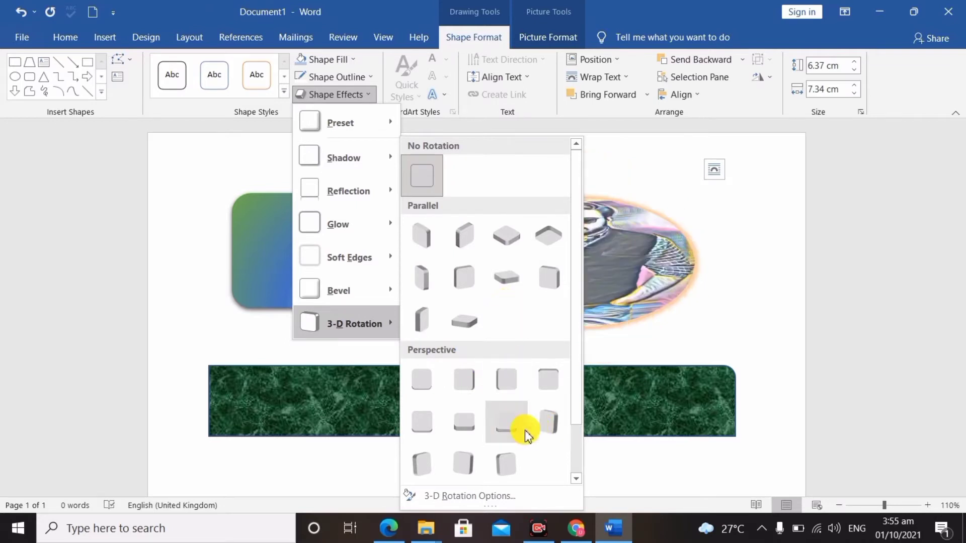
pyautogui.click(473, 394)
pyautogui.click(513, 324)
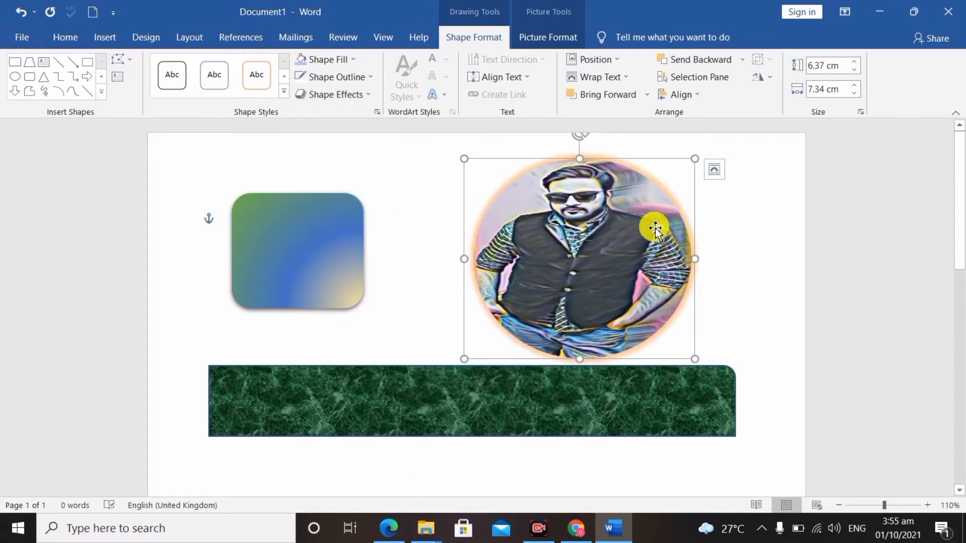
# Step: Nudge the photo left, then type 'Buraq Institute' in the gradient rounded square and select it
pyautogui.moveTo(655, 228); pyautogui.dragTo(642, 227)
pyautogui.click(458, 205)
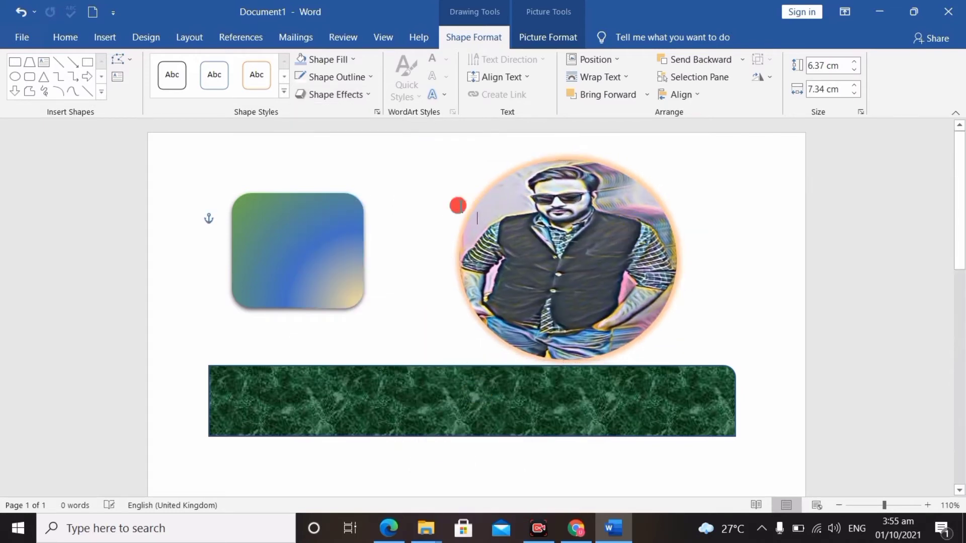
pyautogui.click(305, 244)
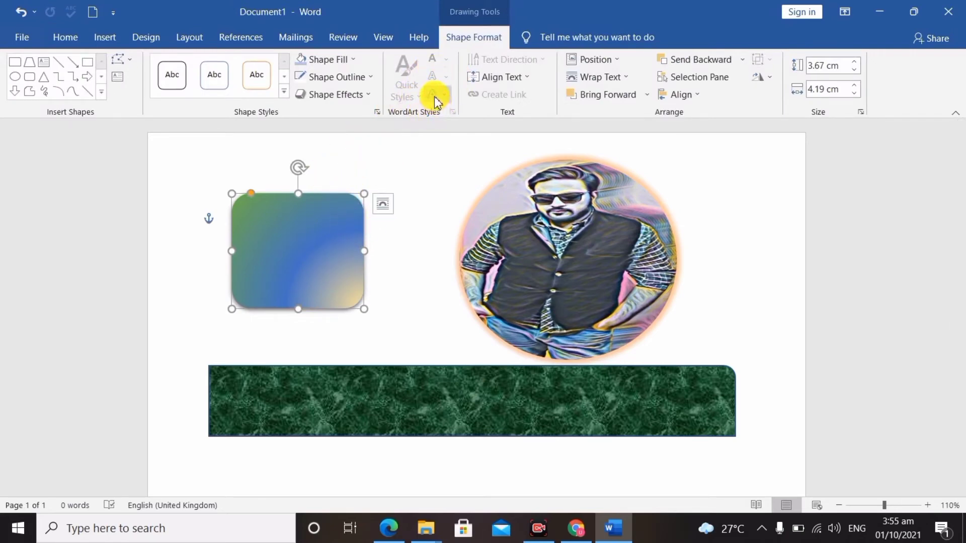
pyautogui.click(501, 79)
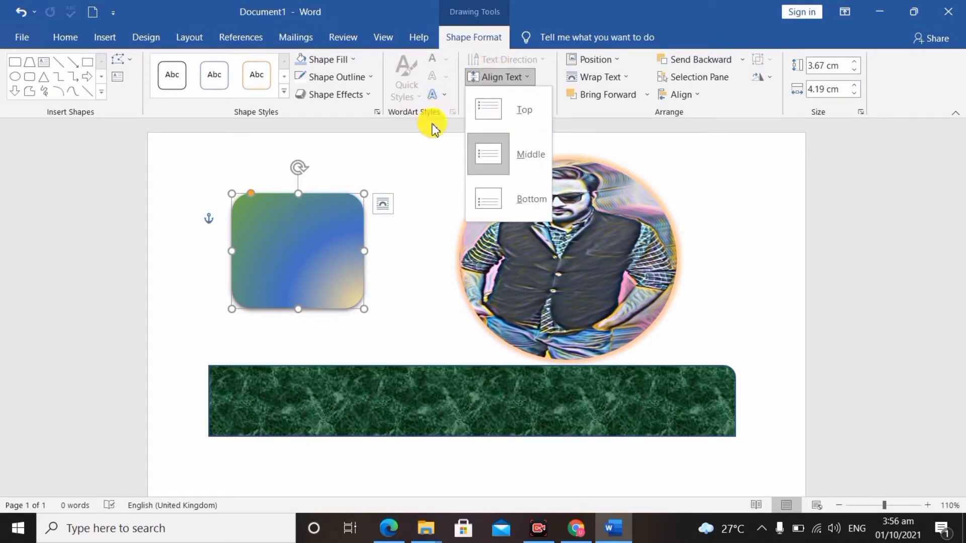
pyautogui.click(419, 205)
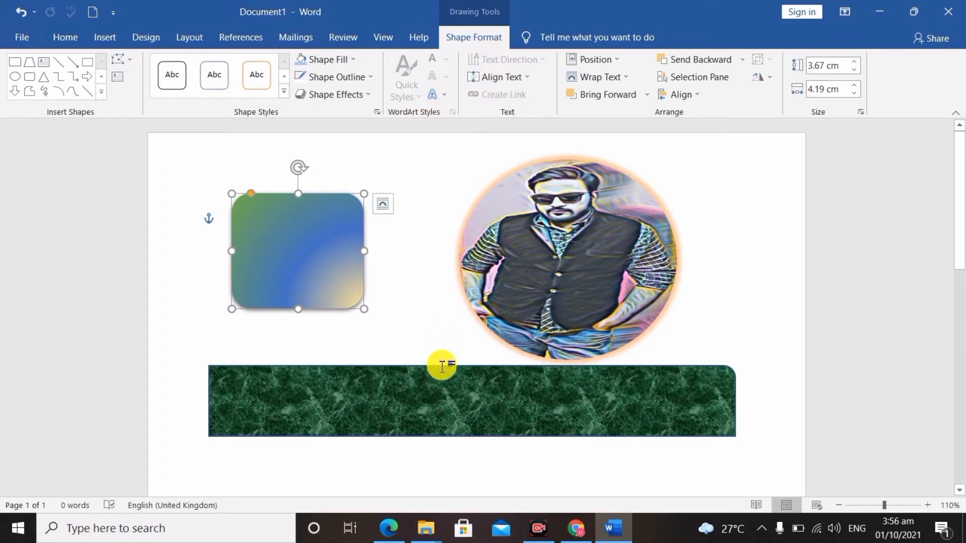
pyautogui.click(456, 396)
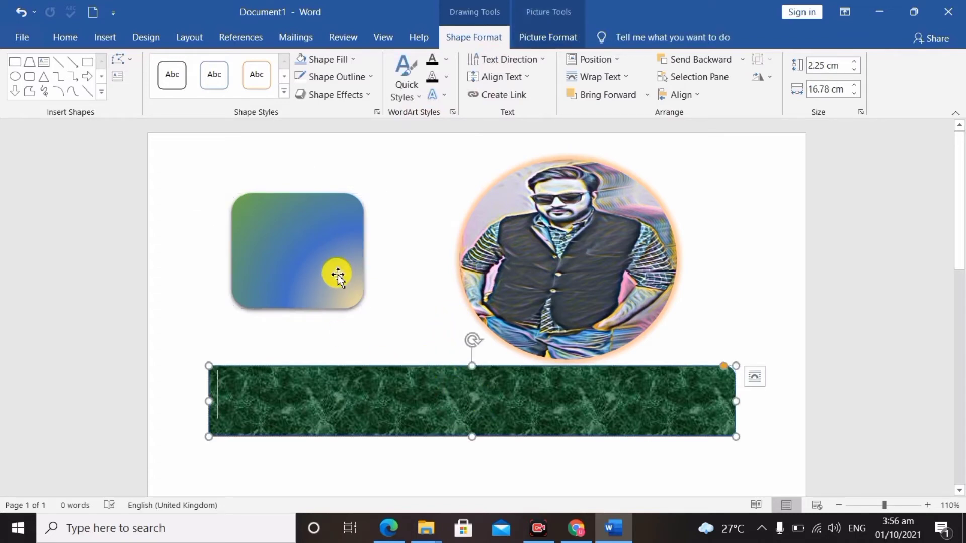
pyautogui.click(303, 243)
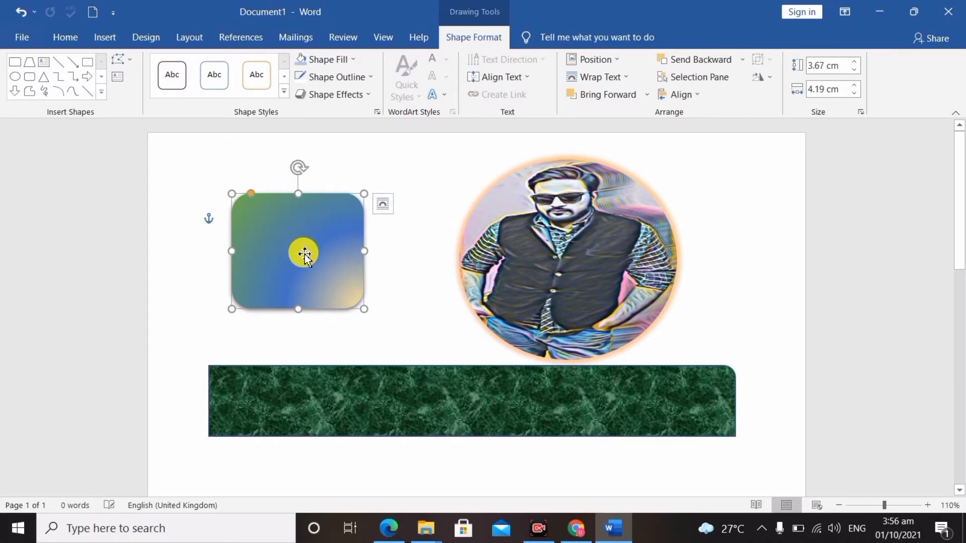
pyautogui.write('Buraq Institute')
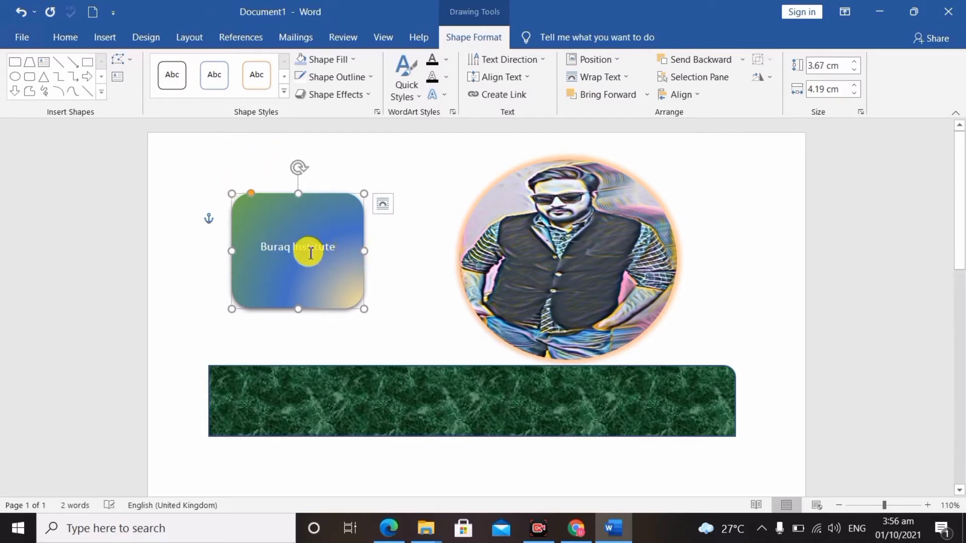
pyautogui.hotkey('ctrl', 'a')
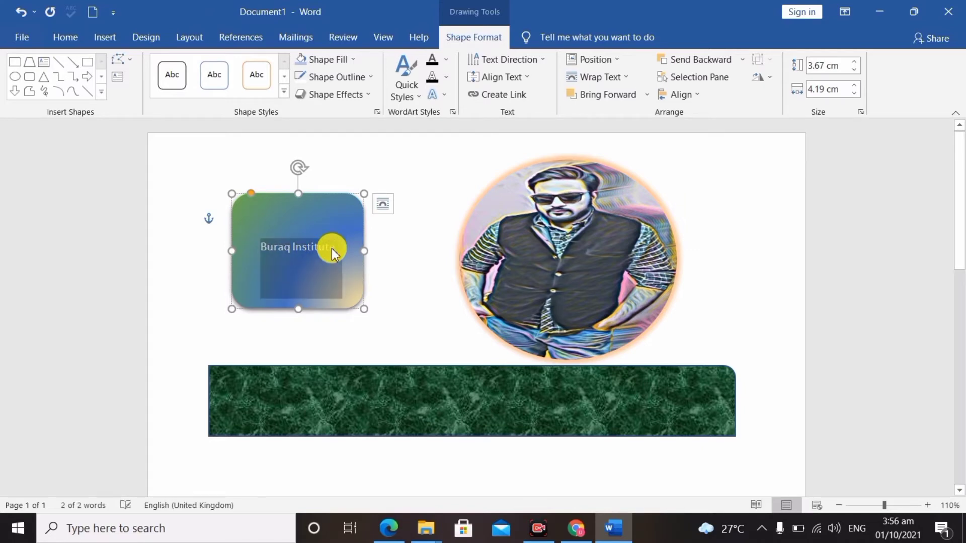
# Step: Enlarge the Buraq Institute text to 22 pt and widen the shape so it fits one line
pyautogui.click(67, 37)
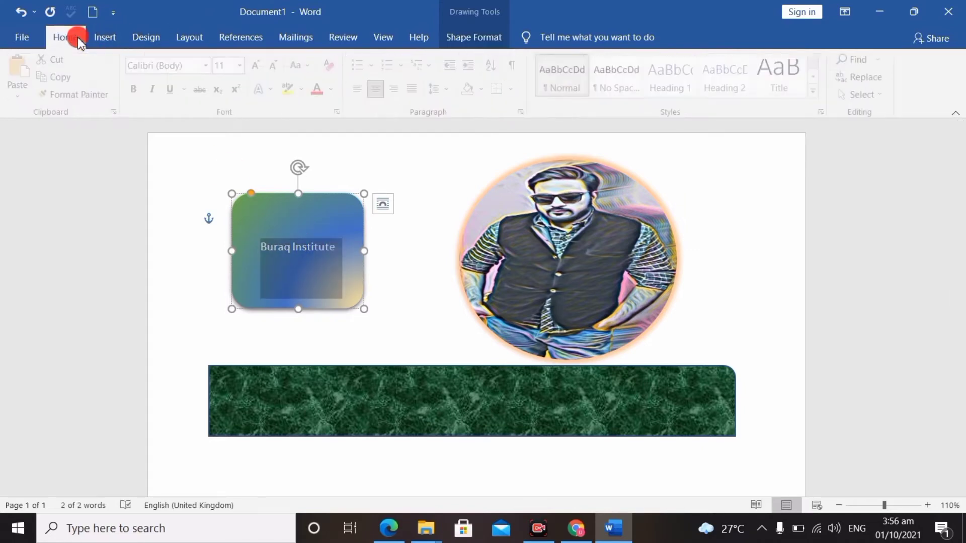
pyautogui.click(262, 66)
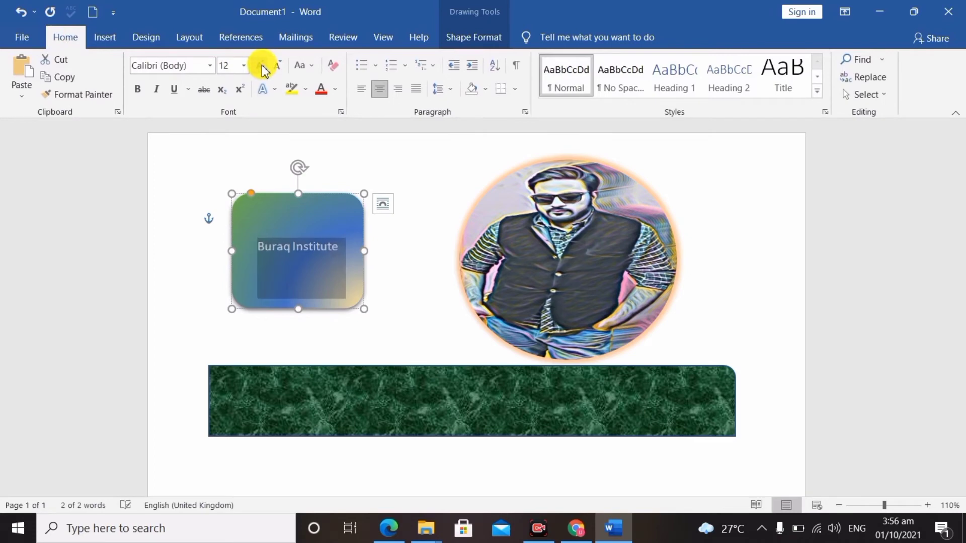
pyautogui.click(262, 67)
pyautogui.click(262, 66)
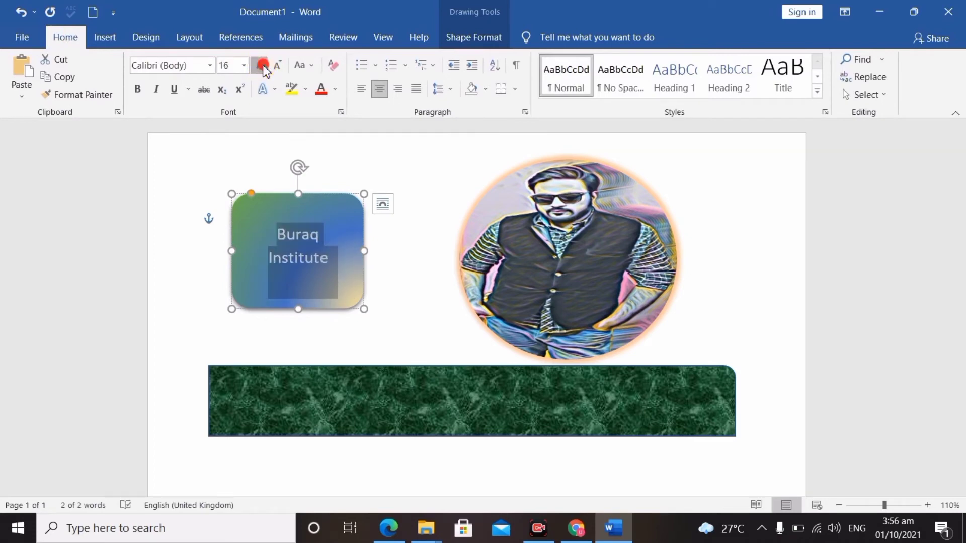
pyautogui.click(262, 66)
pyautogui.click(262, 66)
pyautogui.click(262, 67)
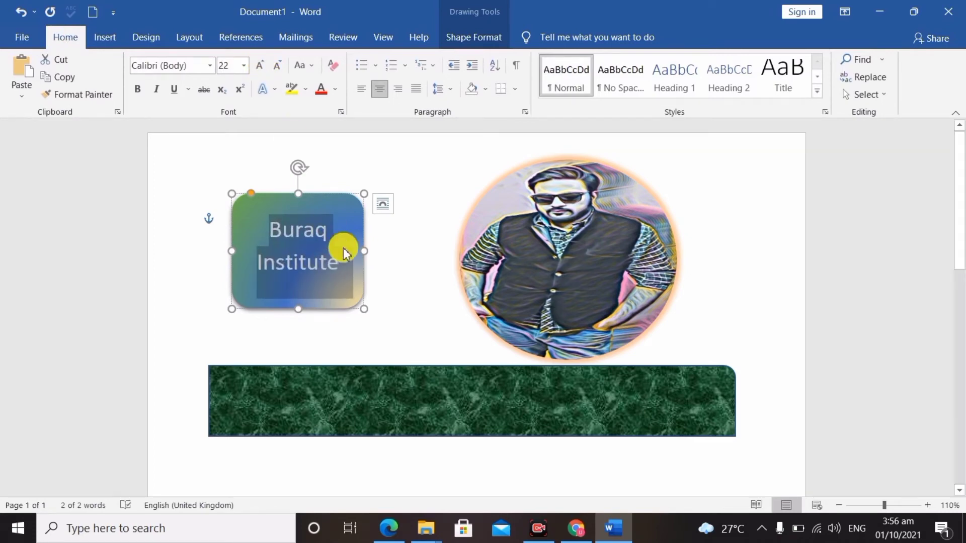
pyautogui.moveTo(364, 309); pyautogui.dragTo(443, 317)
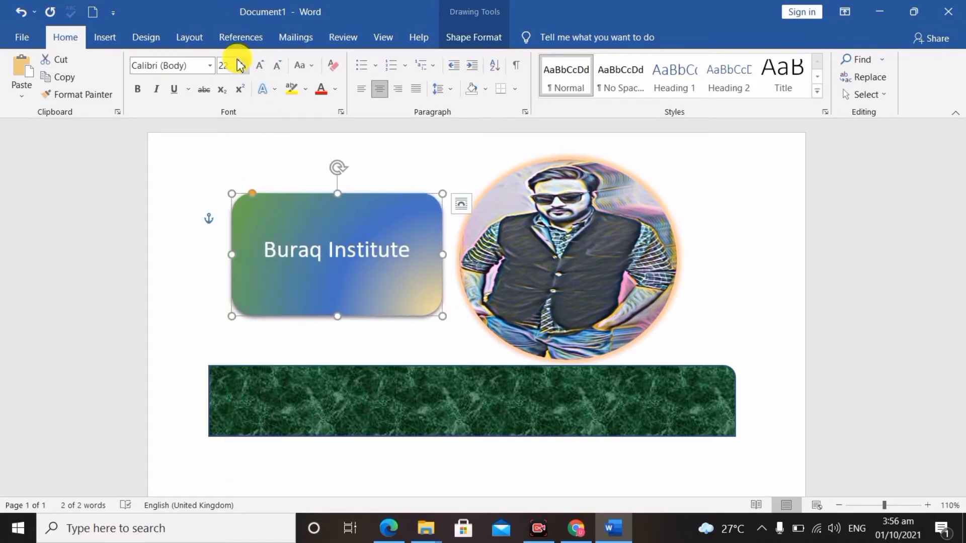
# Step: Apply an orange-outline text effect style to the Buraq Institute text
pyautogui.click(274, 91)
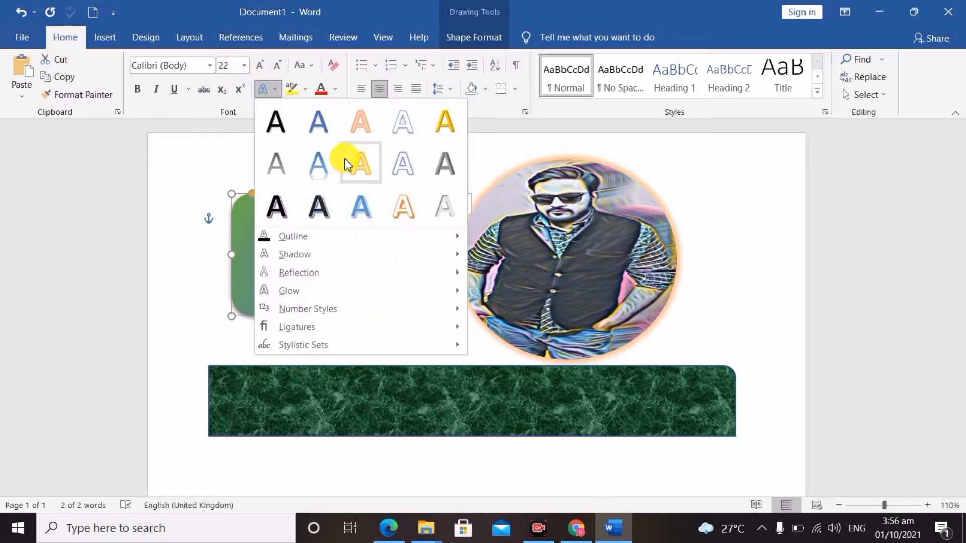
pyautogui.click(403, 206)
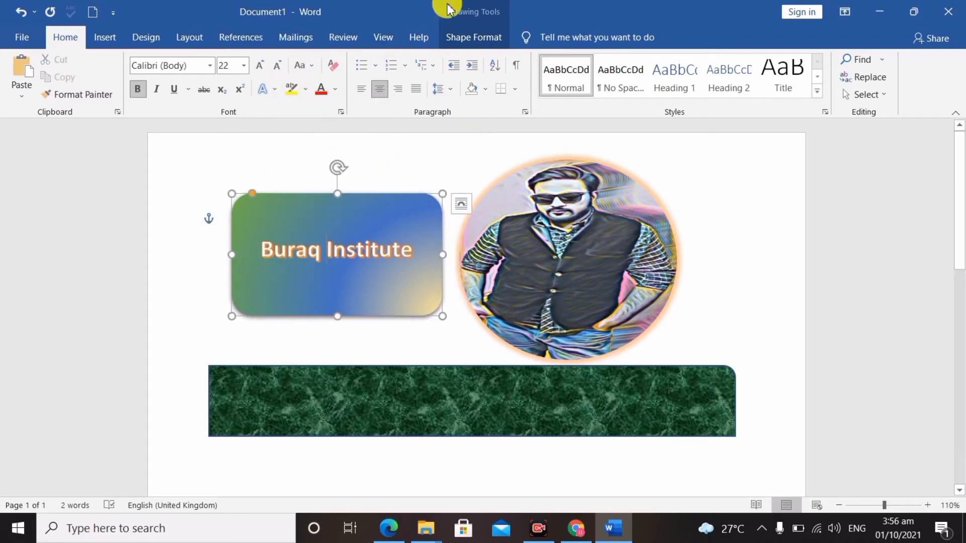
pyautogui.click(473, 38)
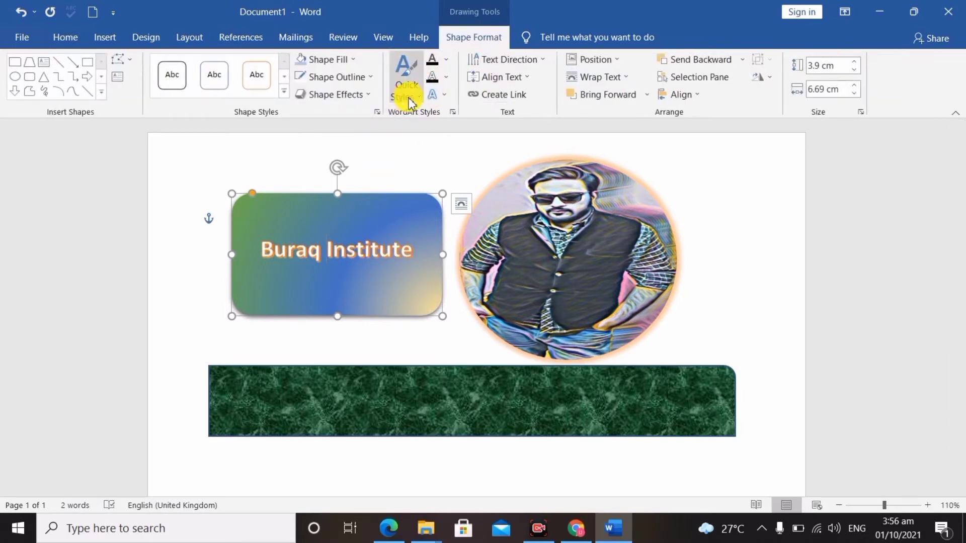
# Step: Apply a lighter WordArt quick style and an inner shadow to the Buraq Institute text
pyautogui.click(446, 99)
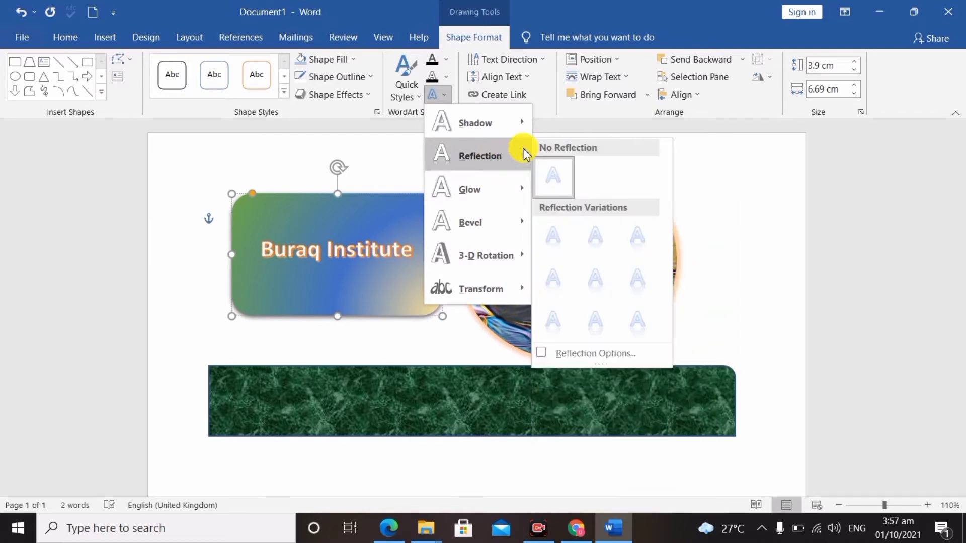
pyautogui.moveTo(480, 155)
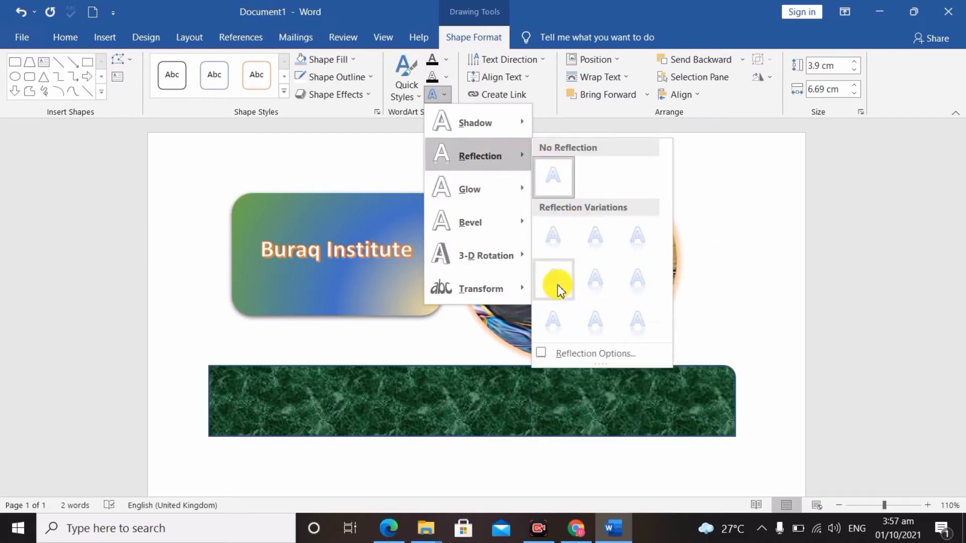
pyautogui.click(596, 281)
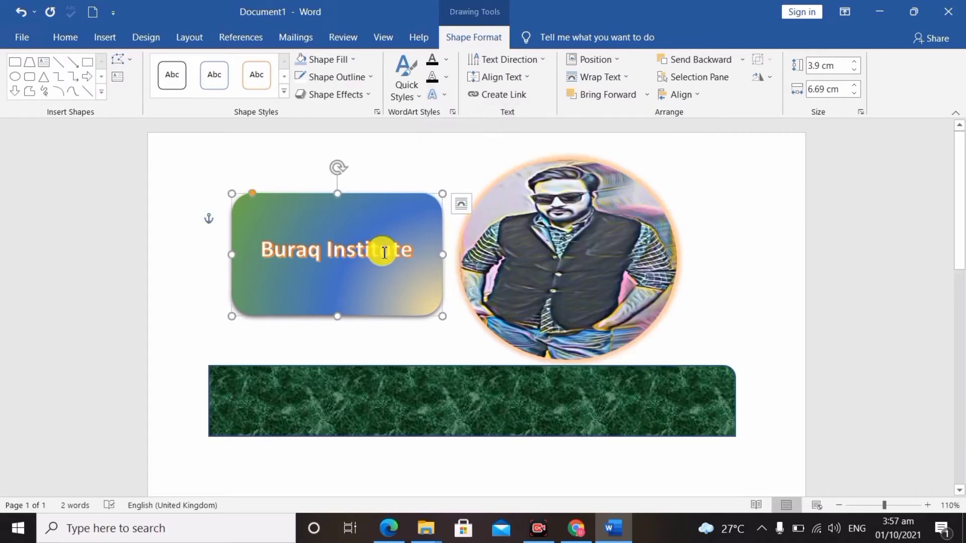
pyautogui.click(408, 91)
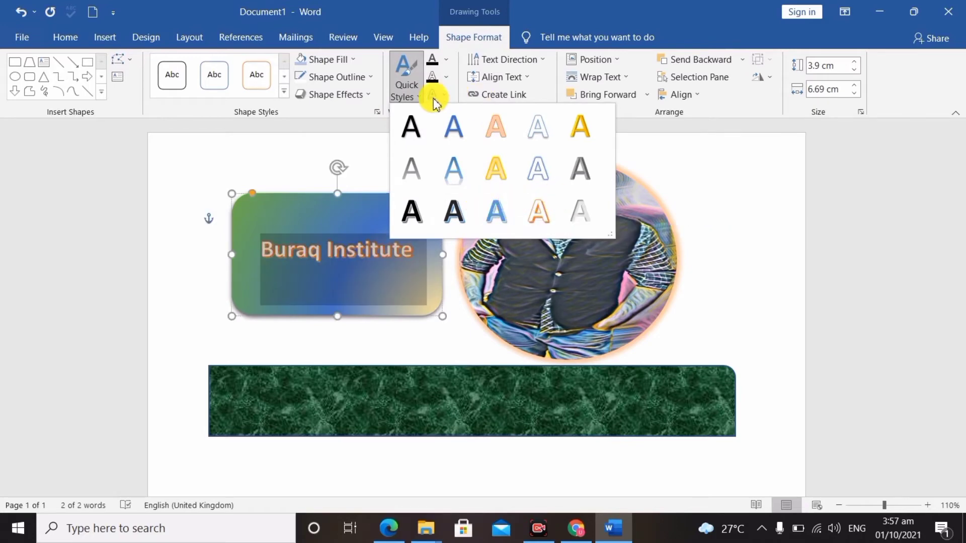
pyautogui.click(441, 79)
pyautogui.click(444, 97)
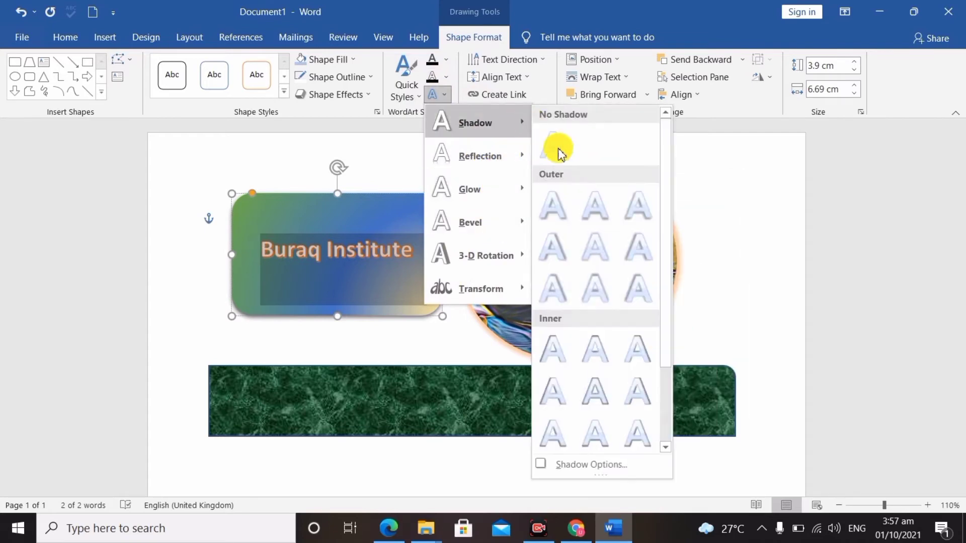
pyautogui.moveTo(475, 122)
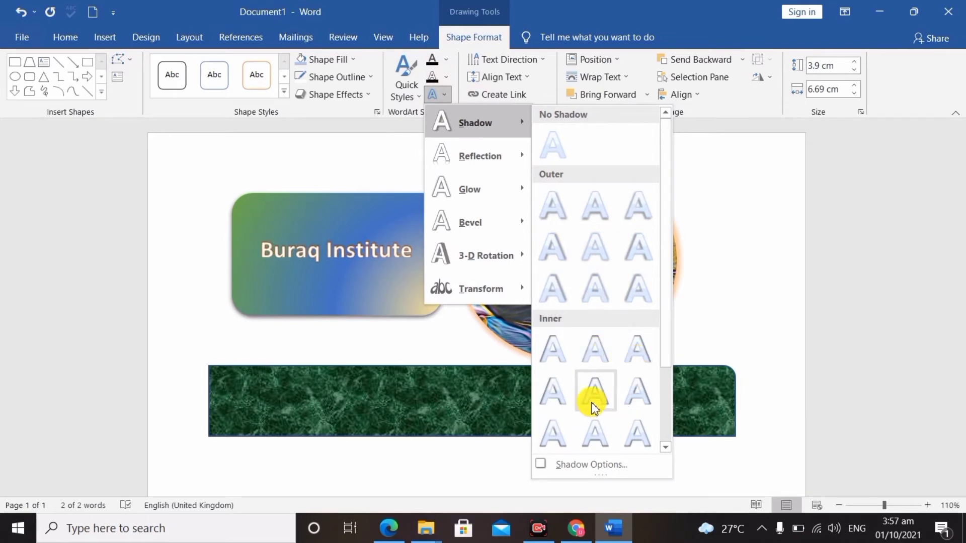
pyautogui.click(550, 438)
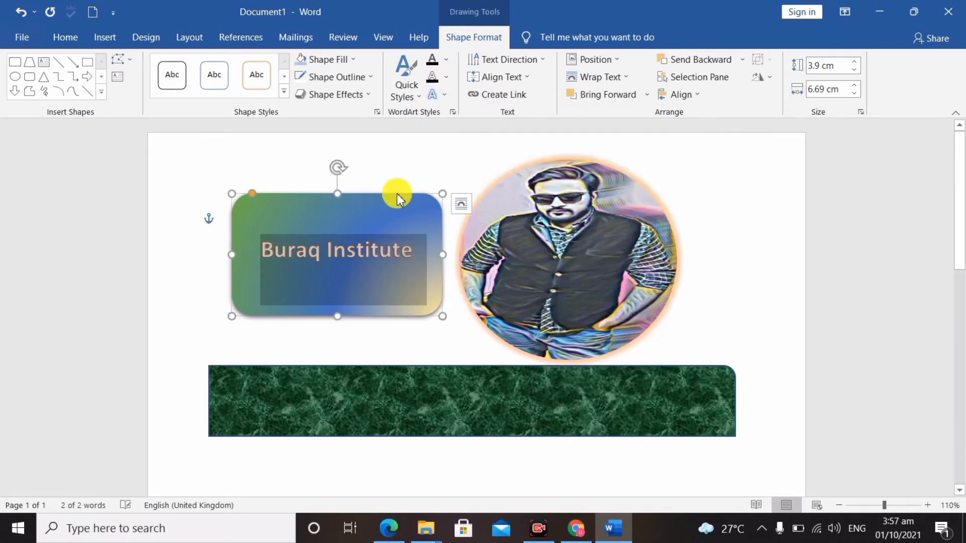
# Step: Give the text a dark outline colour and a dark green fill
pyautogui.click(446, 78)
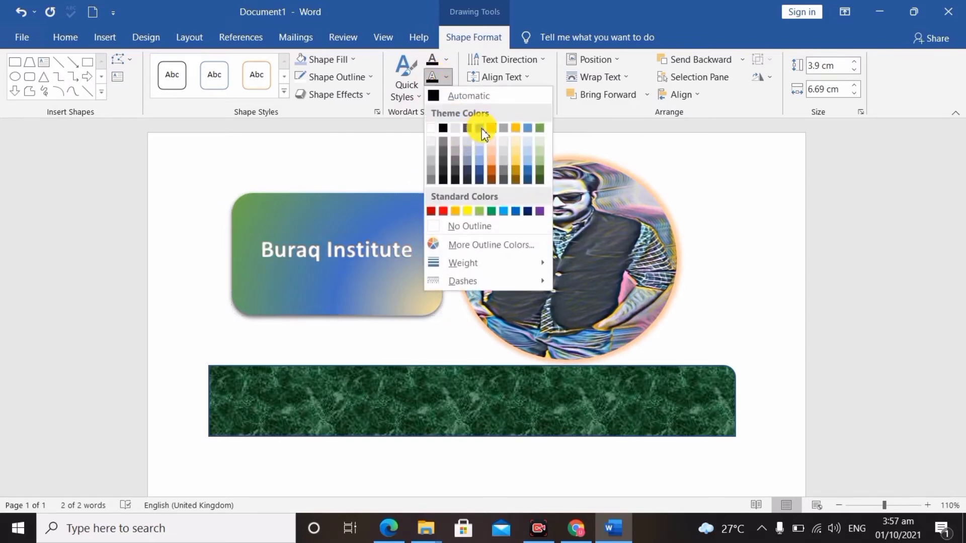
pyautogui.click(480, 165)
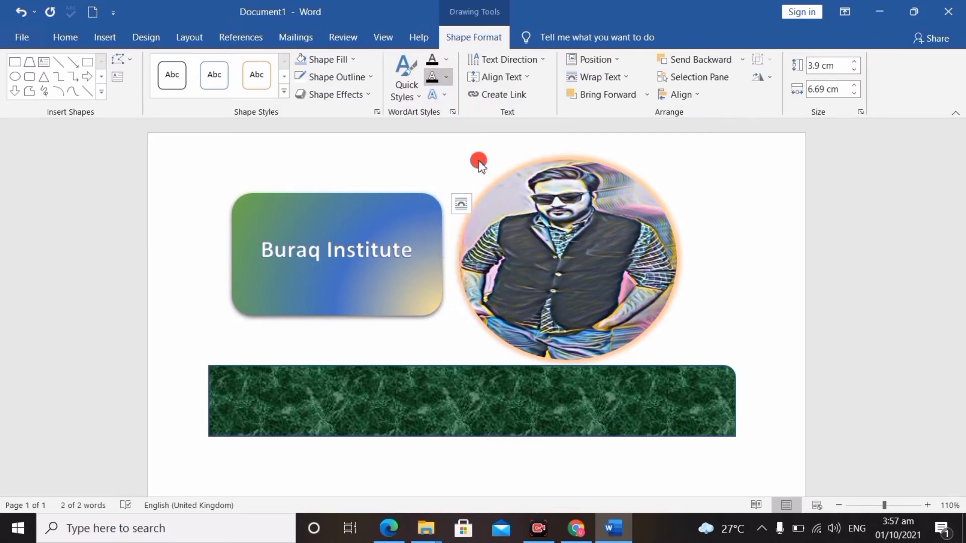
pyautogui.click(445, 59)
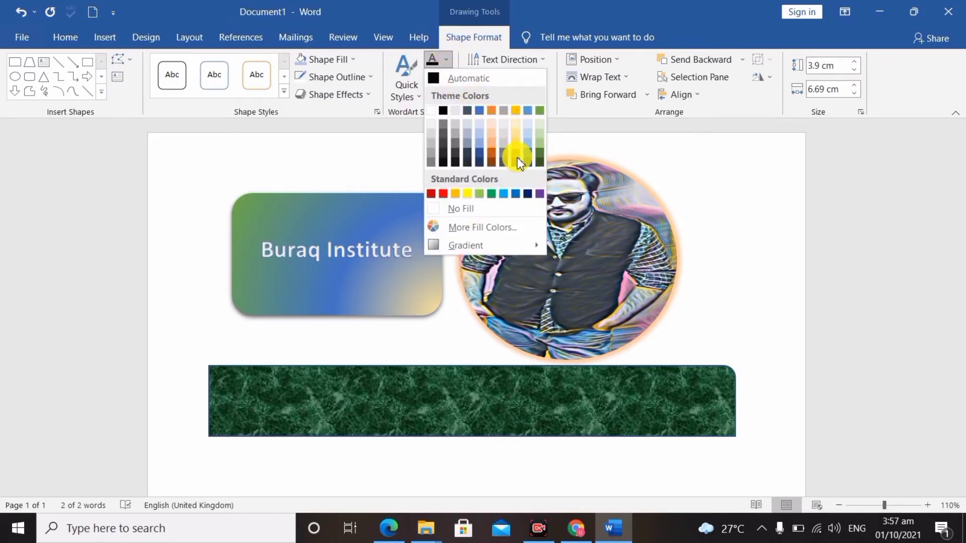
pyautogui.click(541, 161)
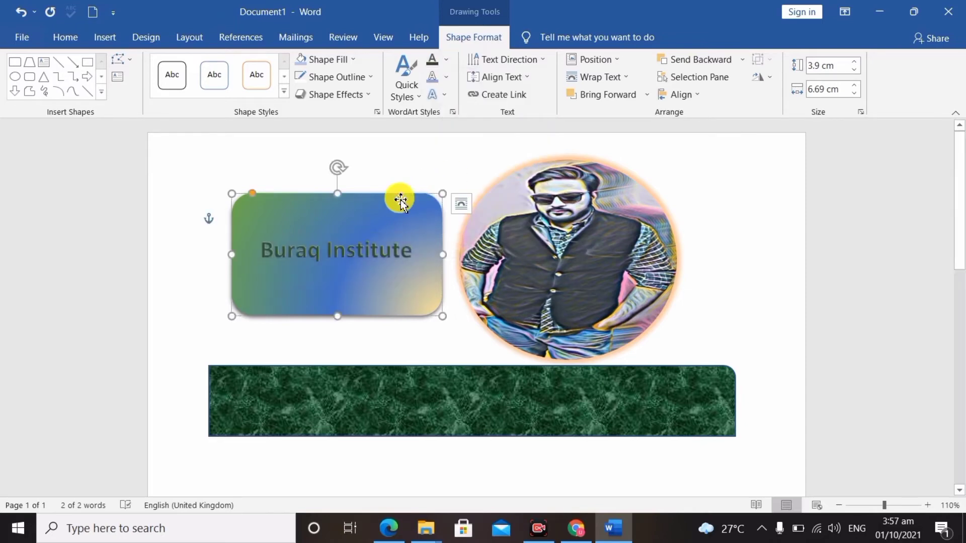
pyautogui.tripleClick(363, 260)
pyautogui.click(374, 227)
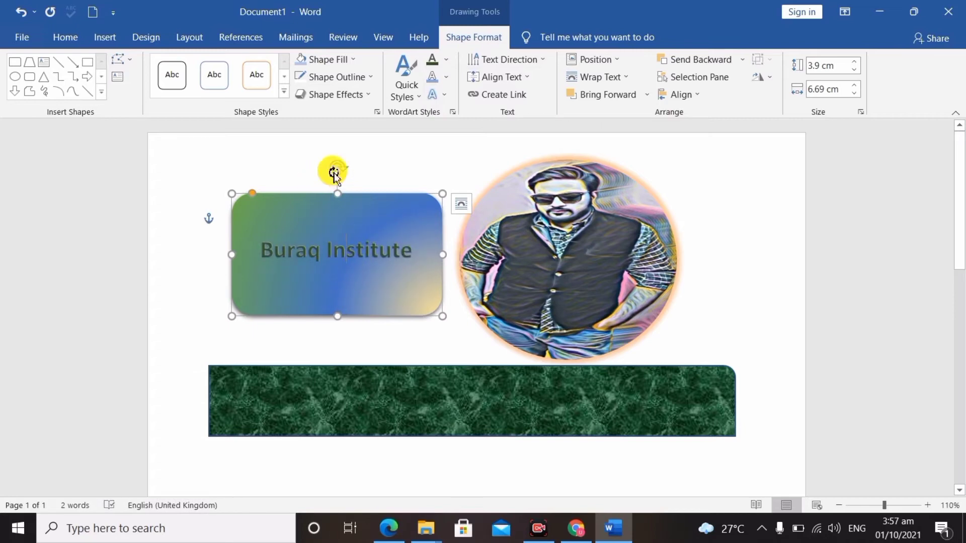
pyautogui.moveTo(338, 167)
pyautogui.mouseDown()
pyautogui.moveTo(292, 162)
pyautogui.moveTo(369, 198)
pyautogui.moveTo(321, 245)
pyautogui.moveTo(343, 219)
pyautogui.moveTo(323, 187)
pyautogui.mouseUp()
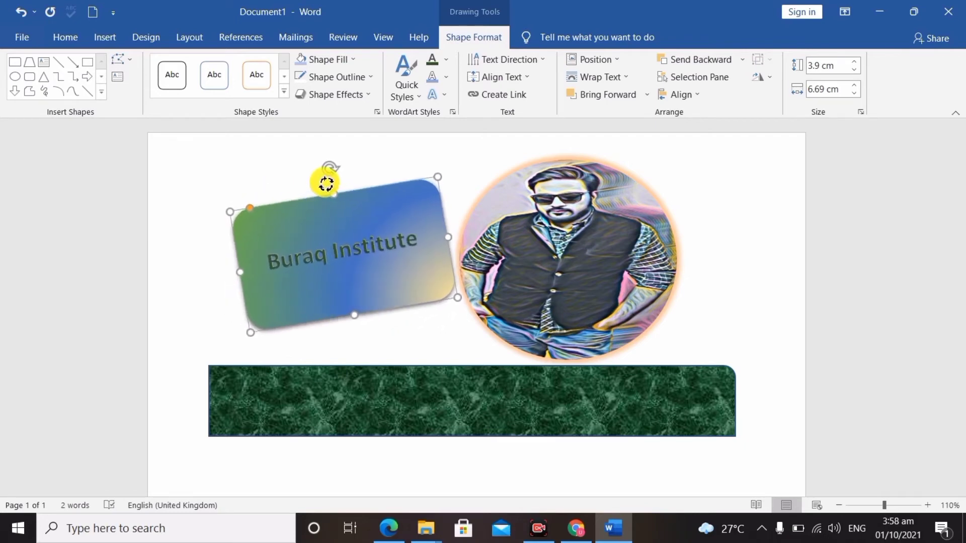
pyautogui.click(536, 237)
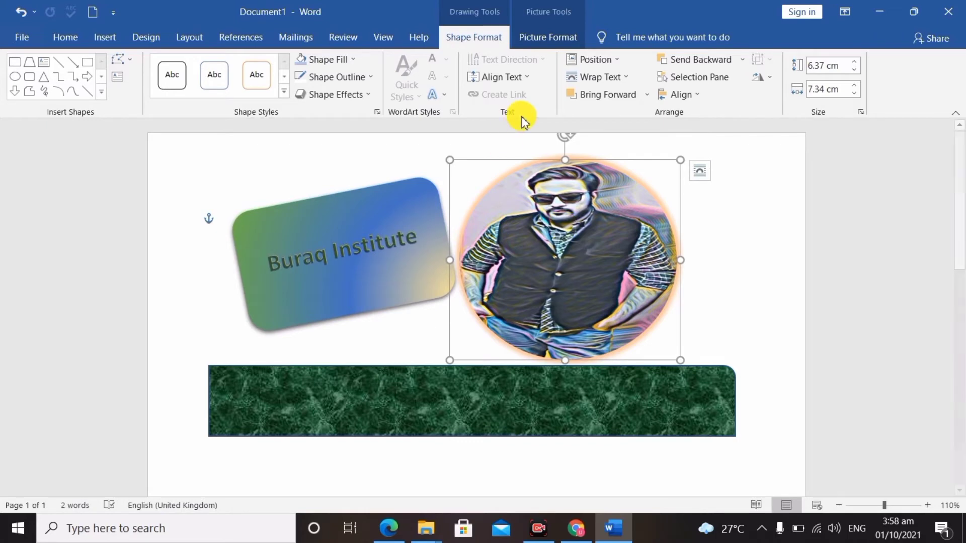
pyautogui.click(596, 59)
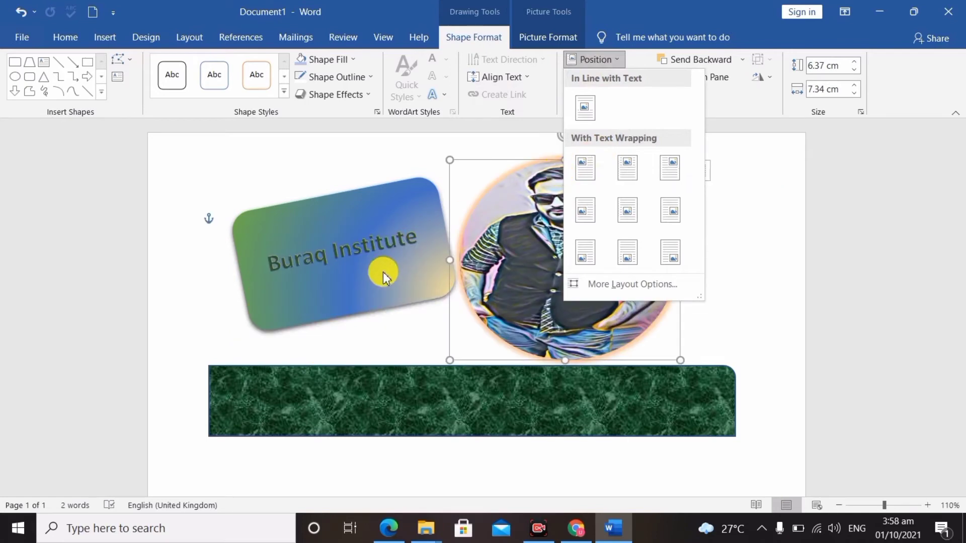
pyautogui.click(382, 273)
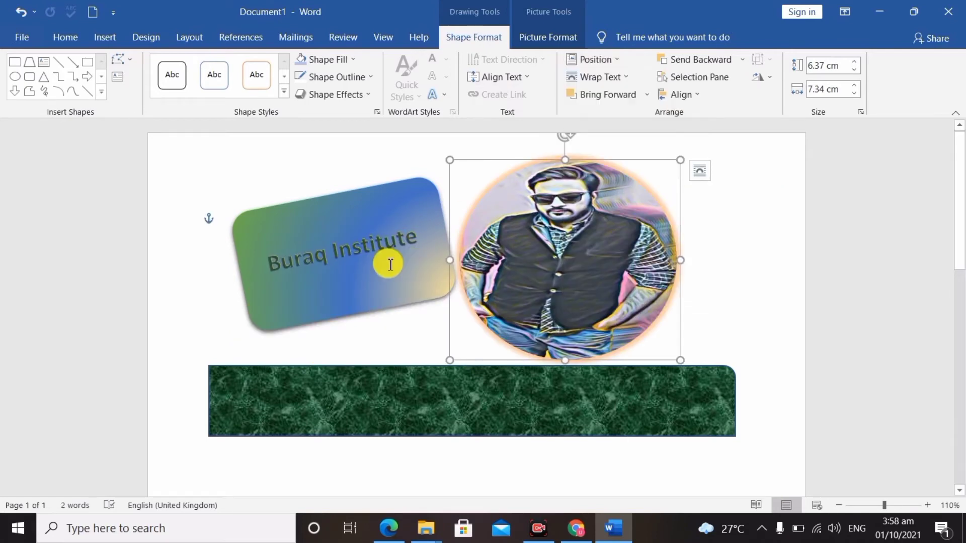
pyautogui.hotkey('ctrl', 'z')
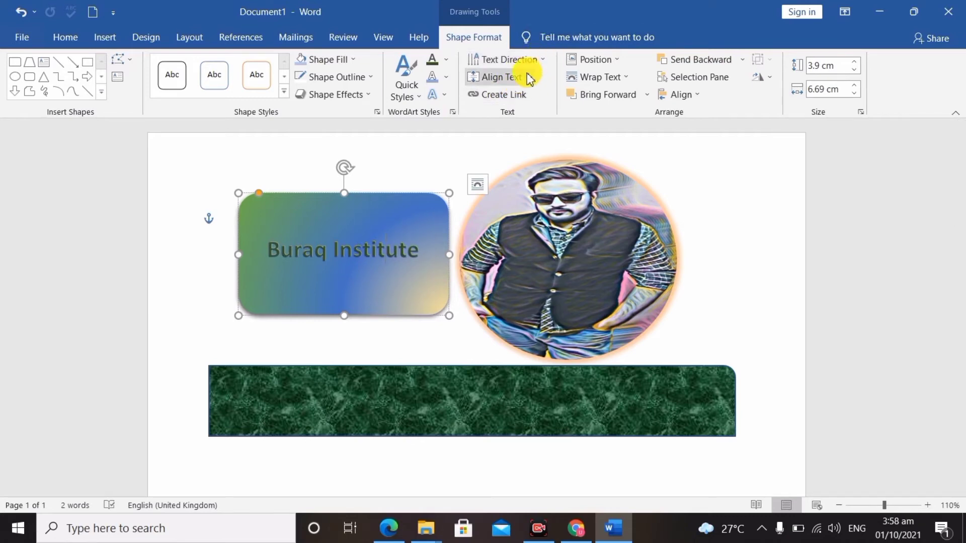
pyautogui.click(604, 65)
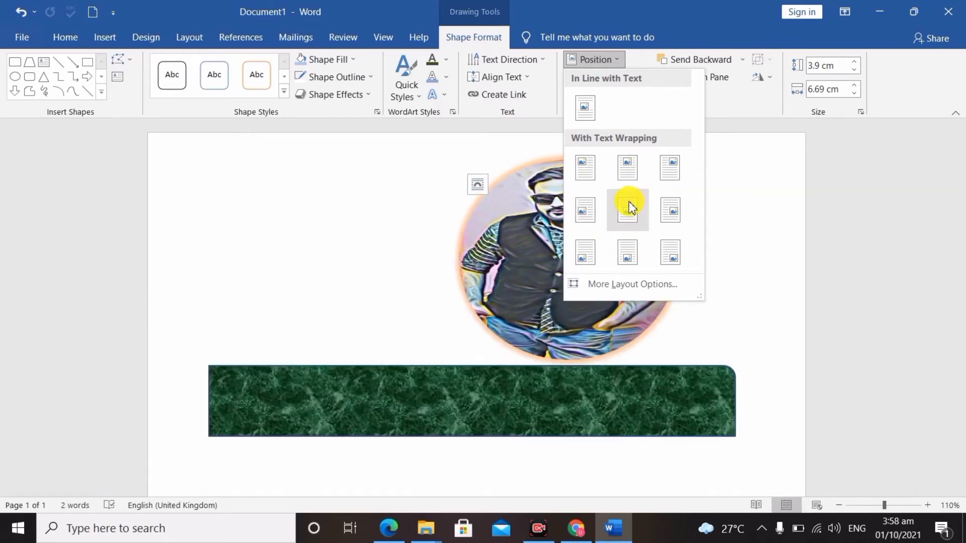
pyautogui.click(627, 167)
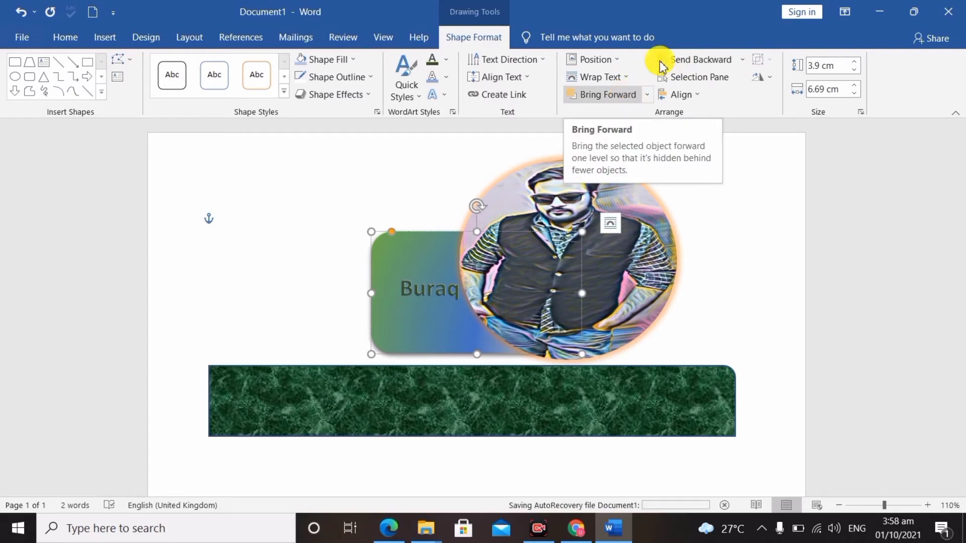
pyautogui.click(687, 60)
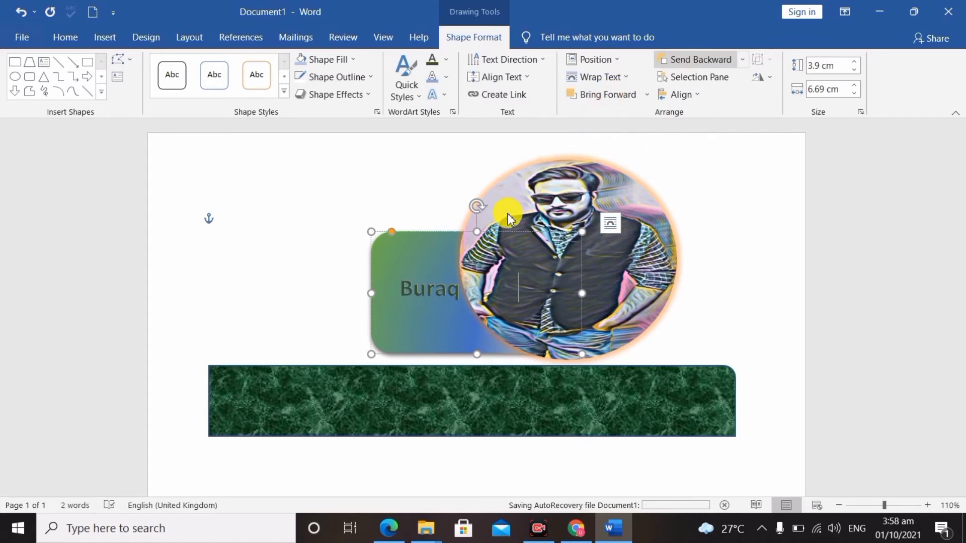
pyautogui.click(603, 94)
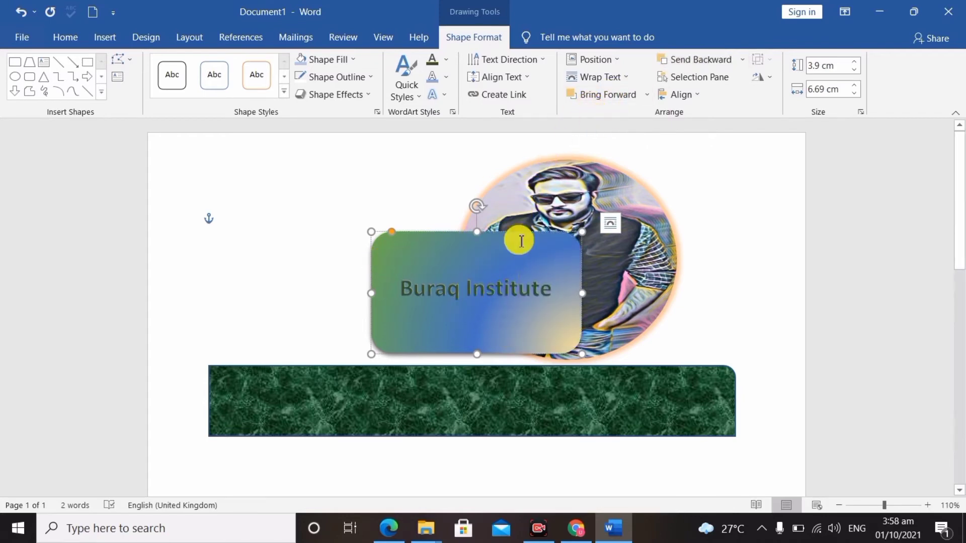
pyautogui.click(590, 194)
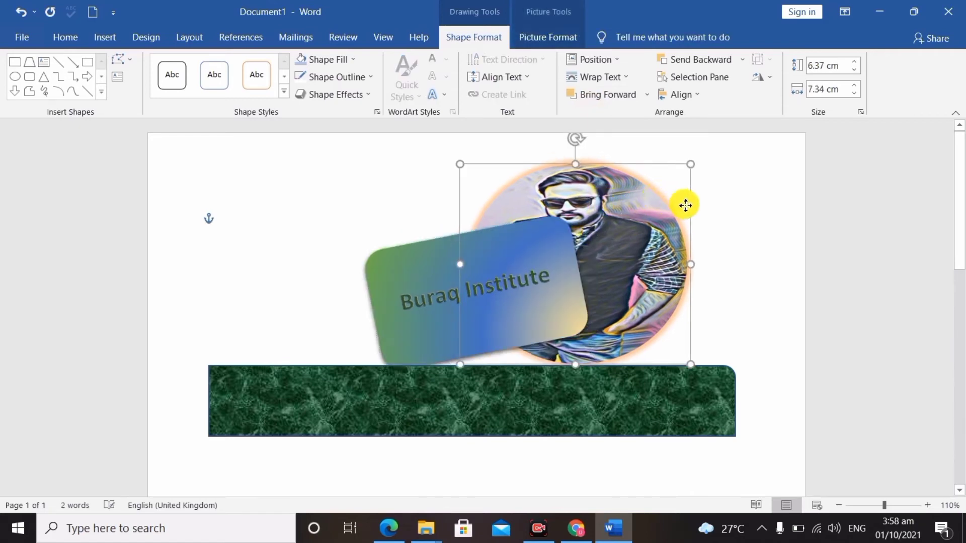
pyautogui.moveTo(685, 205); pyautogui.dragTo(805, 189)
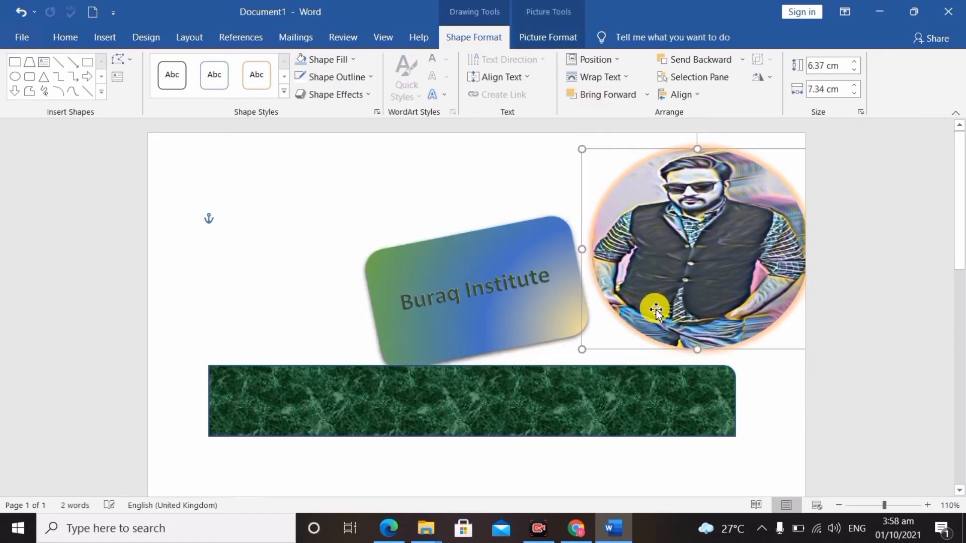
pyautogui.scroll(-3, 961, 231)
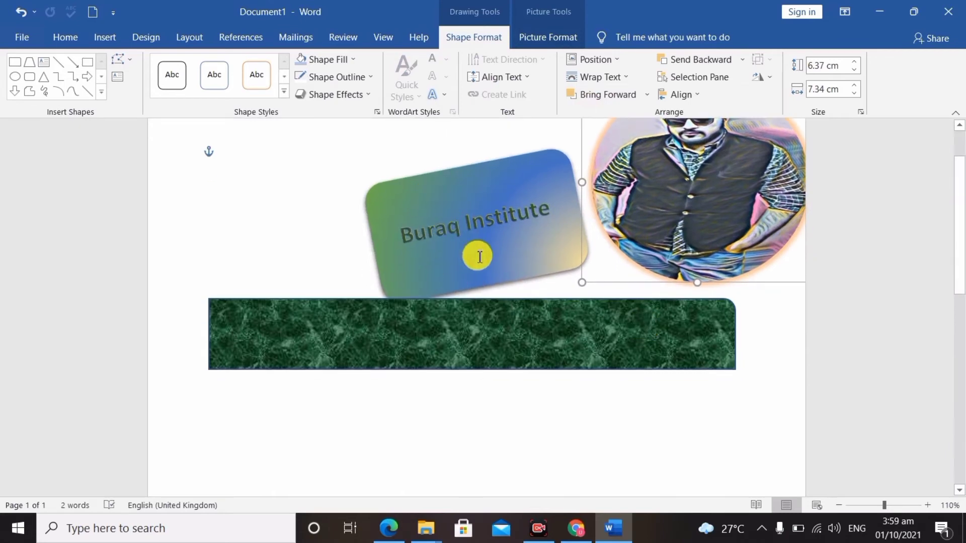
pyautogui.scroll(3, 482, 257)
pyautogui.click(470, 270)
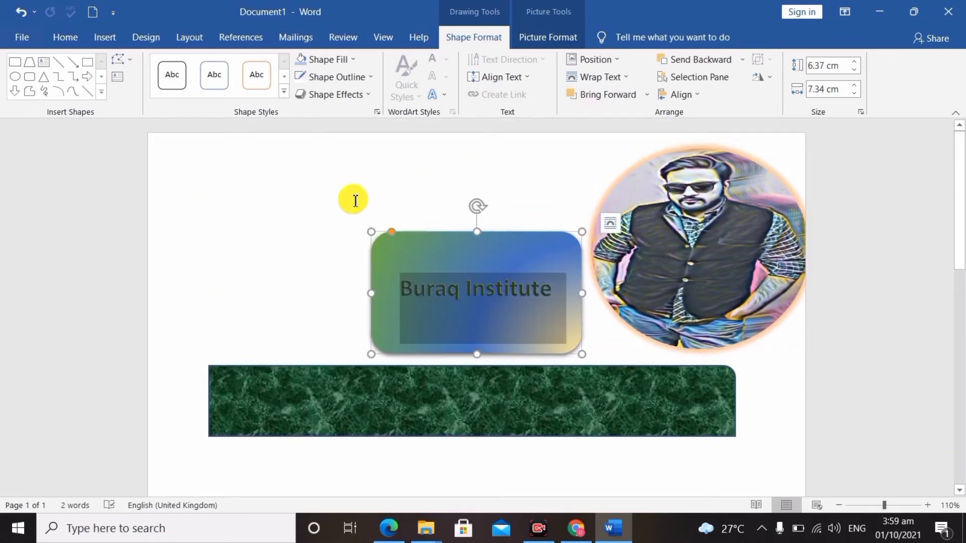
pyautogui.click(652, 220)
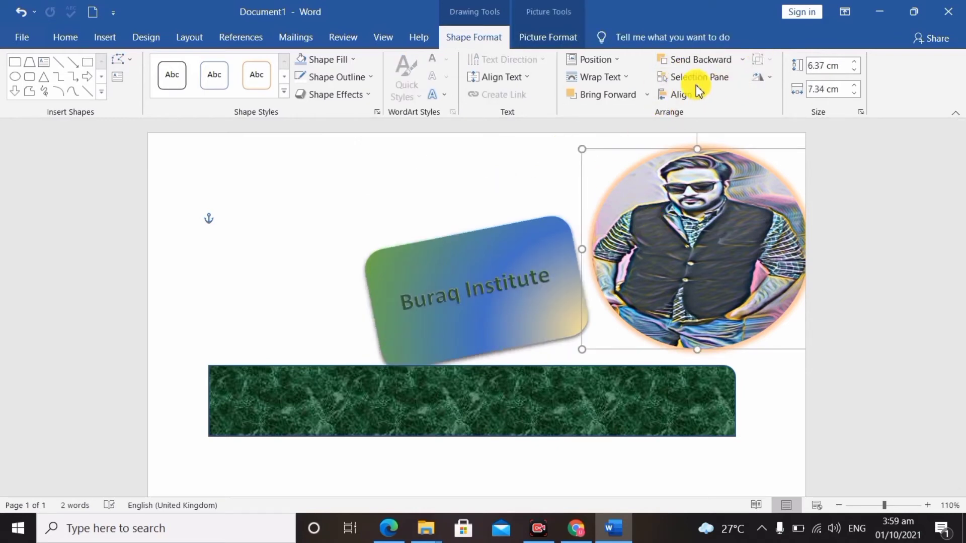
pyautogui.click(550, 249)
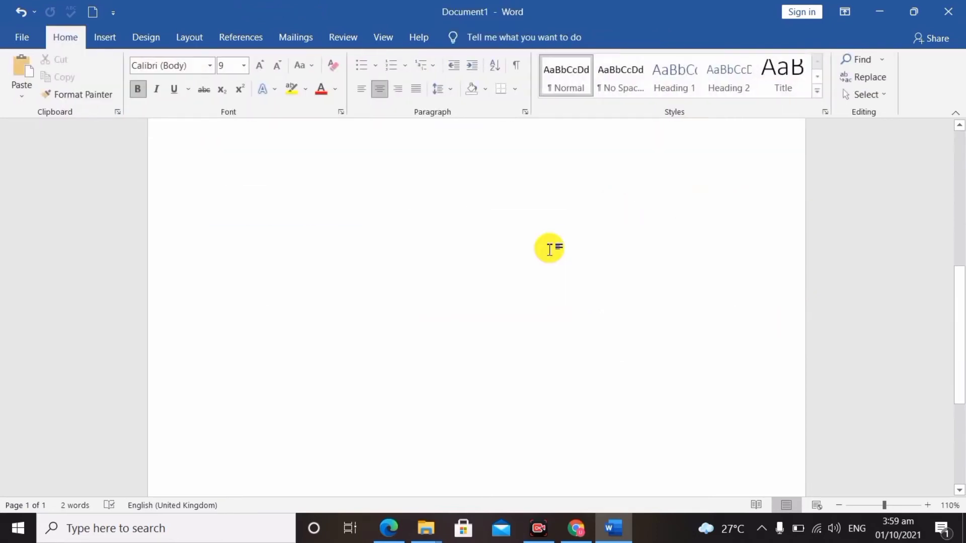
# Step: Clear the page and draw a tall 11.26 by 2.17 cm single-corner-rounded rectangle on the left
pyautogui.hotkey('ctrl', 'z')
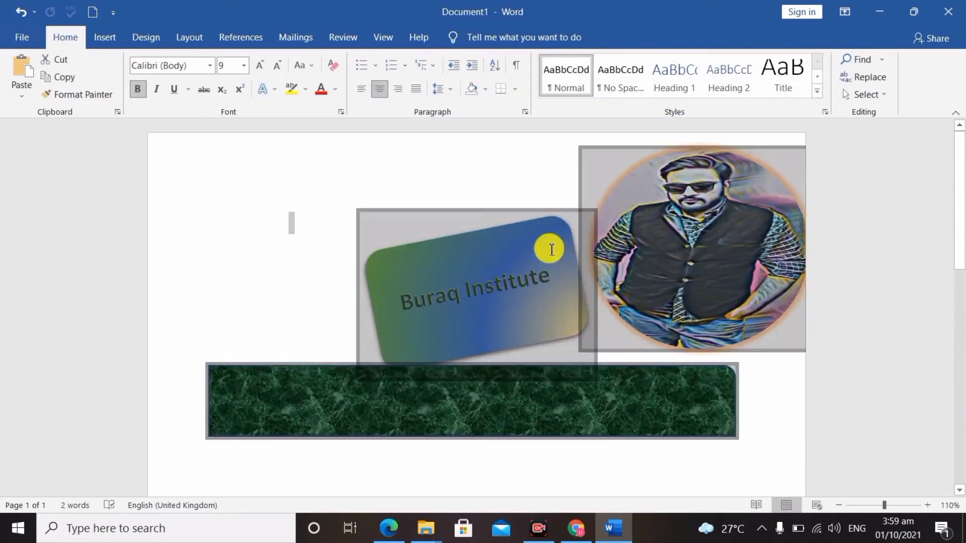
pyautogui.press('Delete')
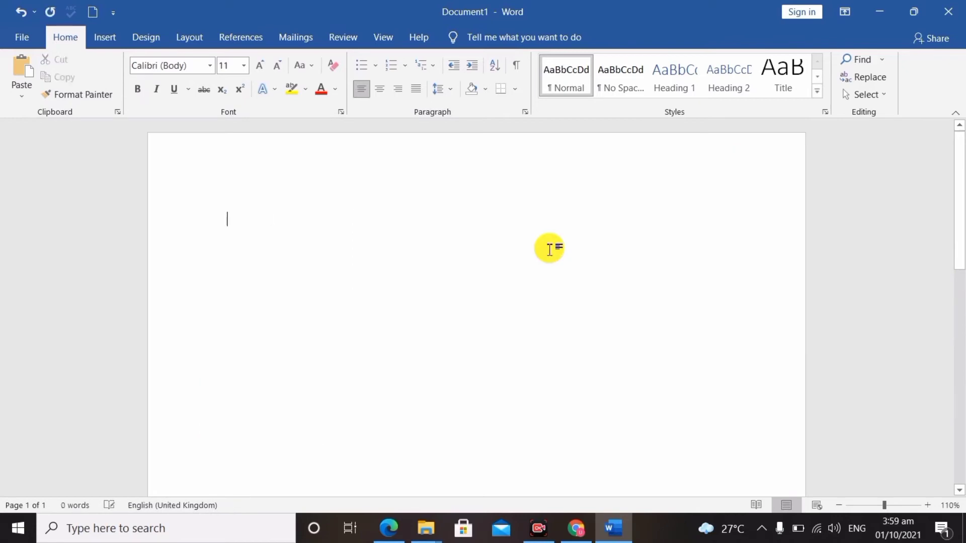
pyautogui.click(106, 38)
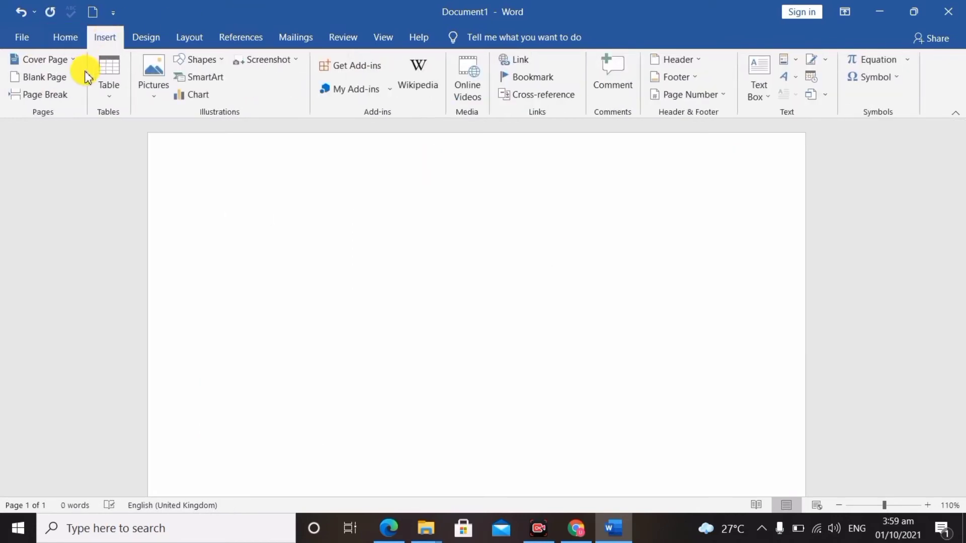
pyautogui.click(212, 62)
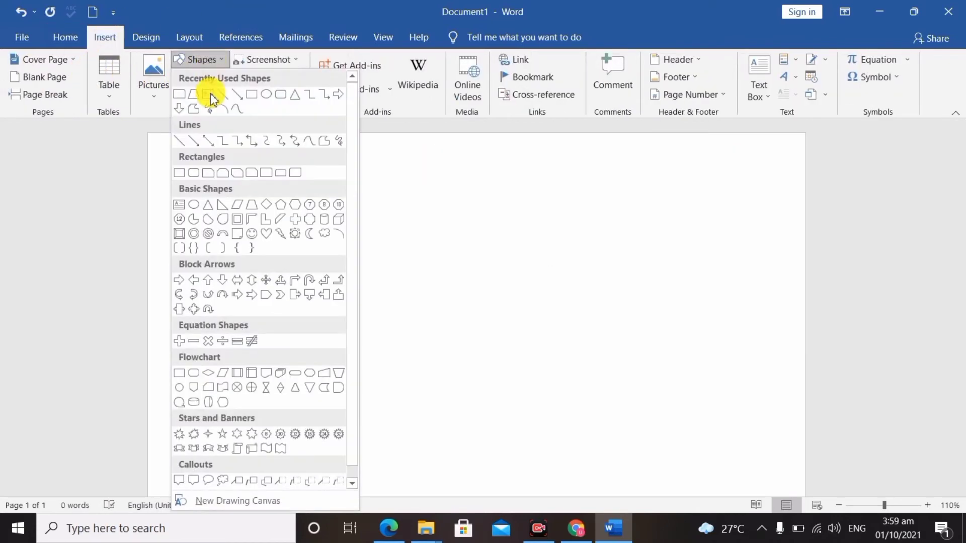
pyautogui.click(181, 95)
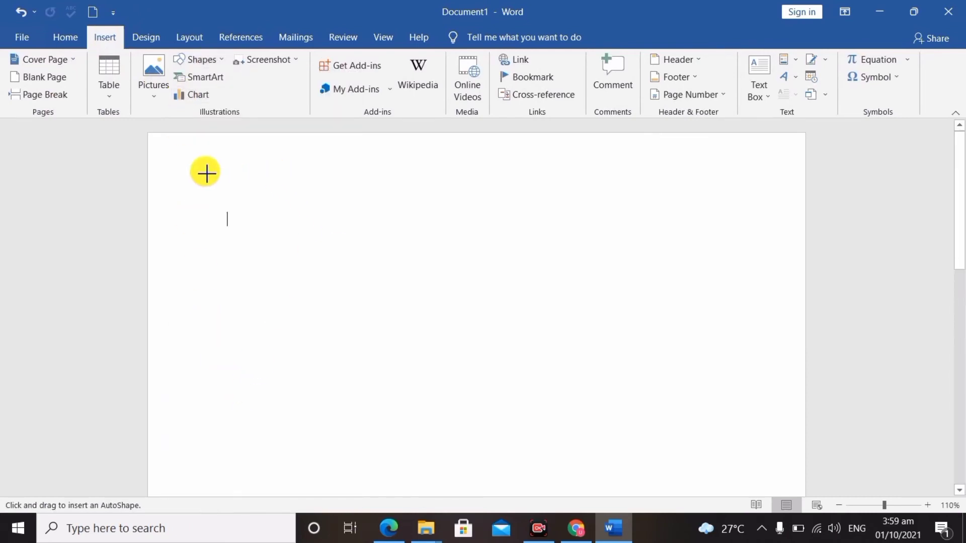
pyautogui.moveTo(201, 168)
pyautogui.mouseDown()
pyautogui.moveTo(236, 402)
pyautogui.moveTo(264, 489)
pyautogui.mouseUp()
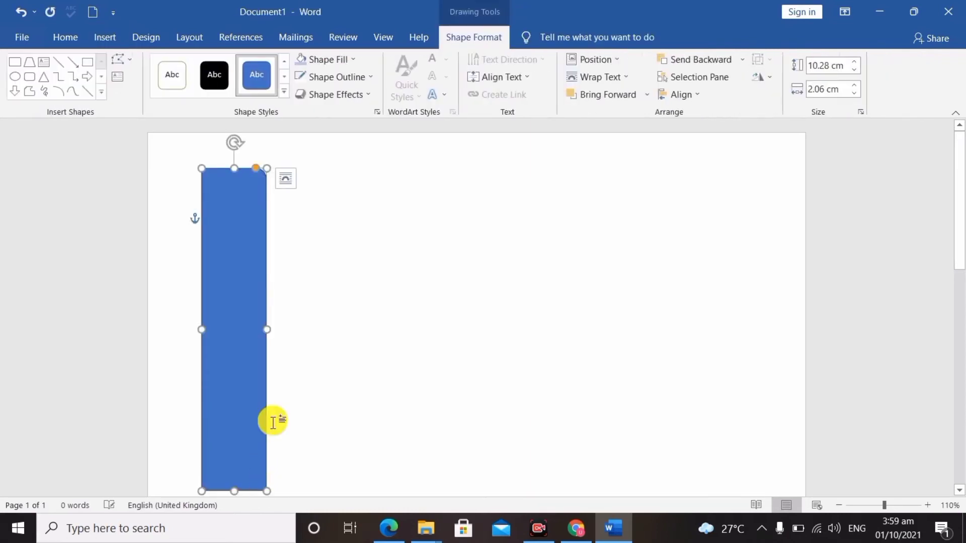
pyautogui.moveTo(236, 260); pyautogui.dragTo(237, 248)
pyautogui.scroll(-3, 235, 246)
pyautogui.scroll(3, 235, 246)
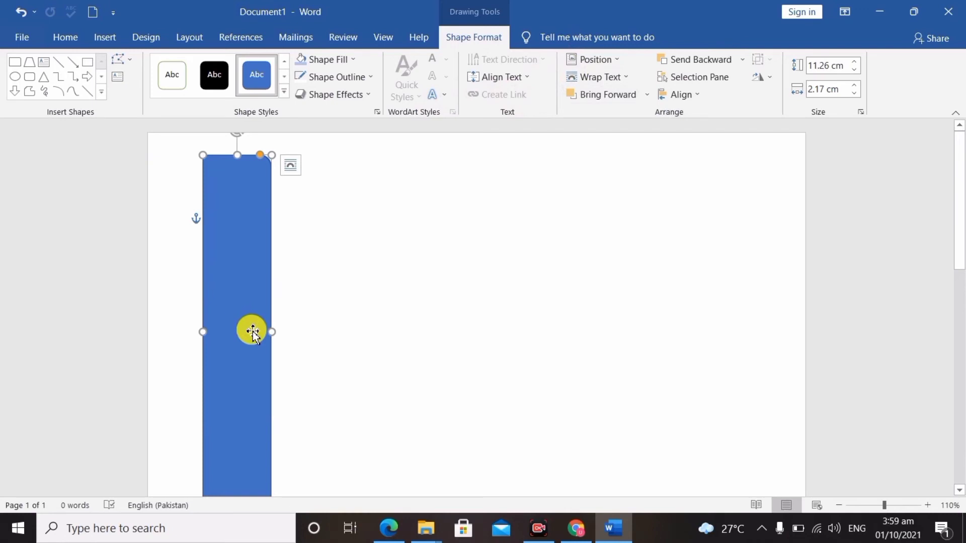
# Step: Type 'Buraq Institute' in the blue bar and rotate its text 90° to run vertically
pyautogui.write('Buraq Institute')
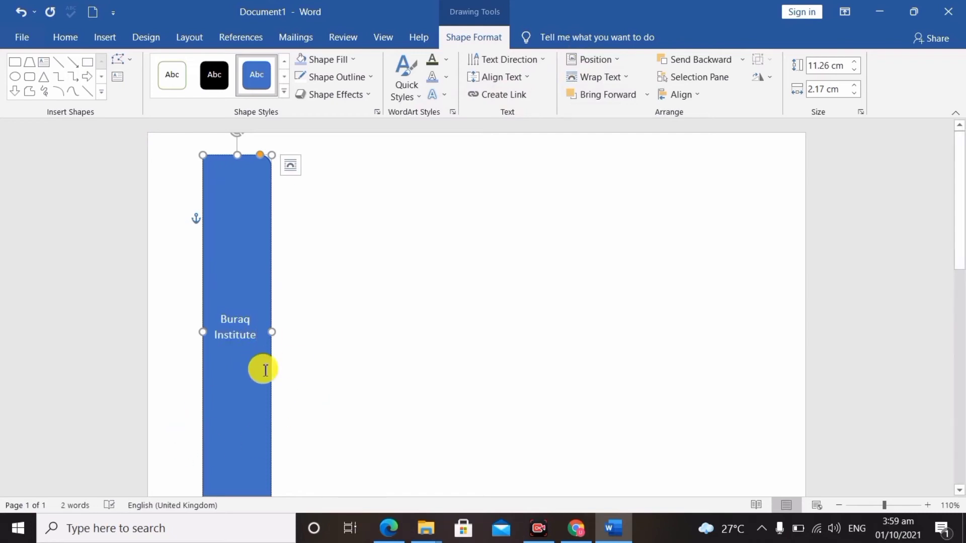
pyautogui.hotkey('ctrl', 'a')
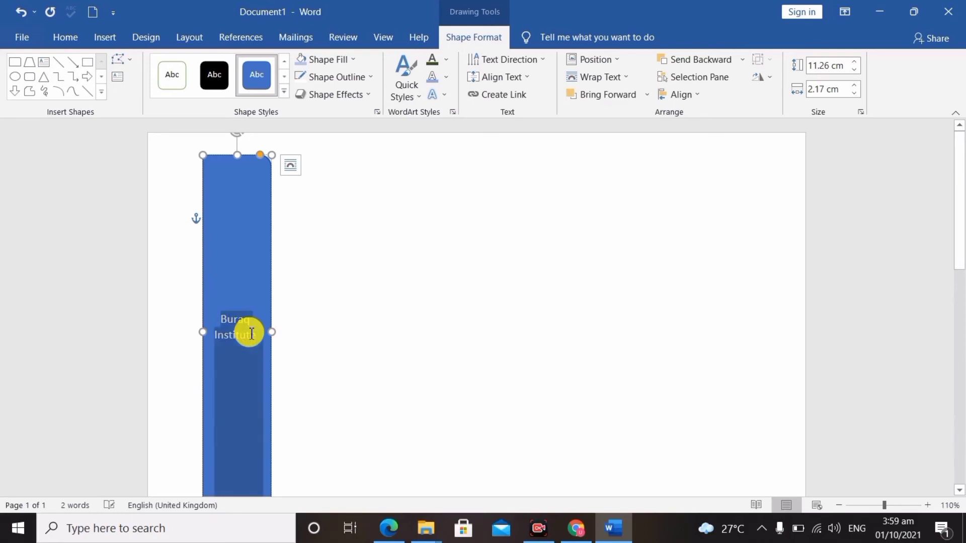
pyautogui.click(598, 80)
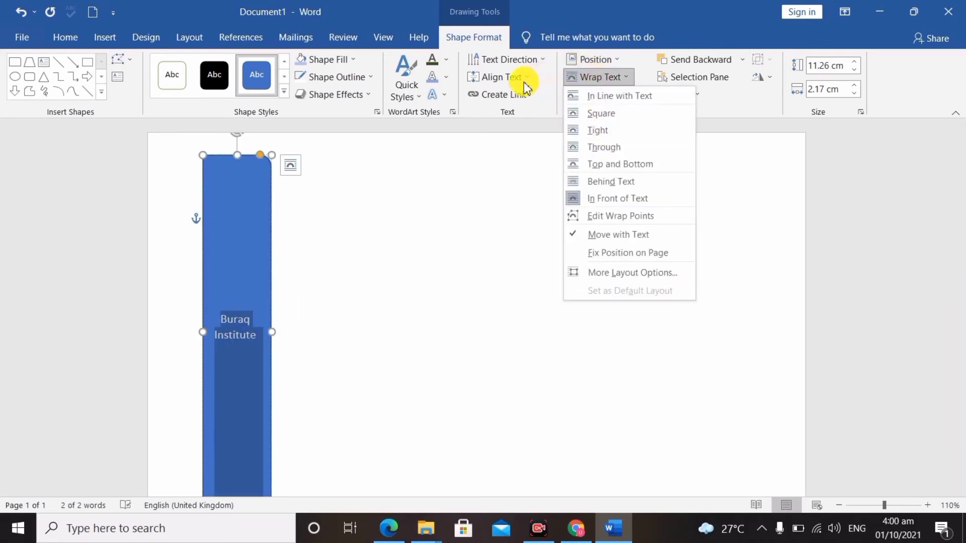
pyautogui.click(538, 64)
pyautogui.click(538, 62)
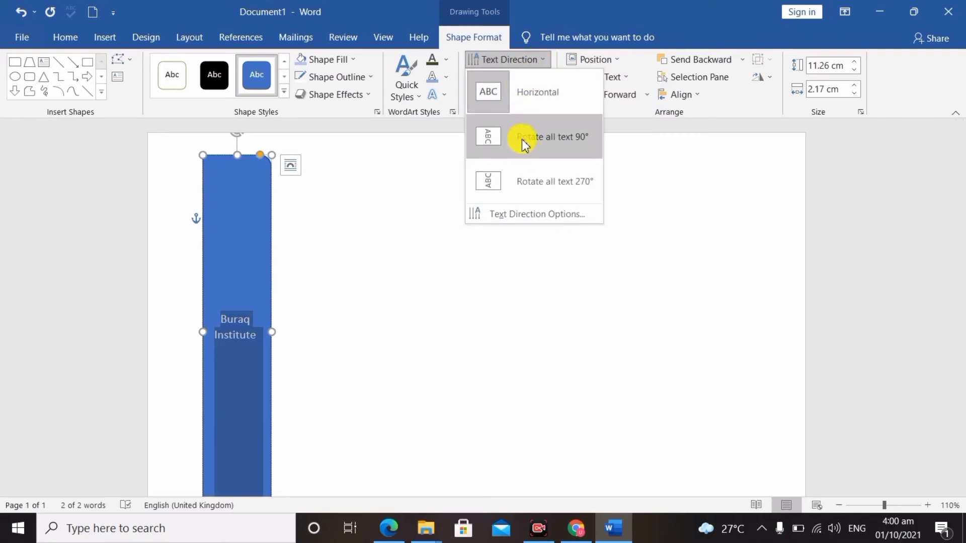
pyautogui.press('Escape')
pyautogui.click(213, 270)
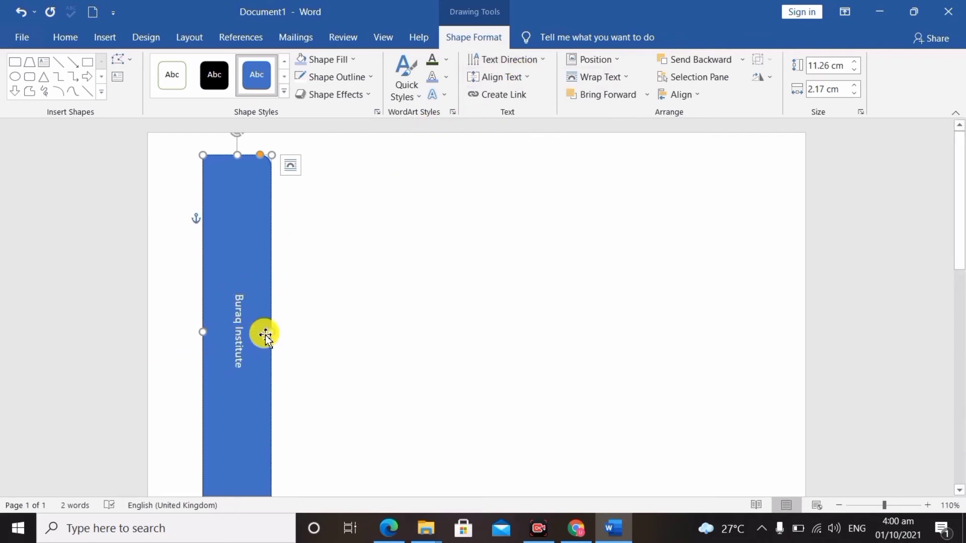
pyautogui.click(247, 332)
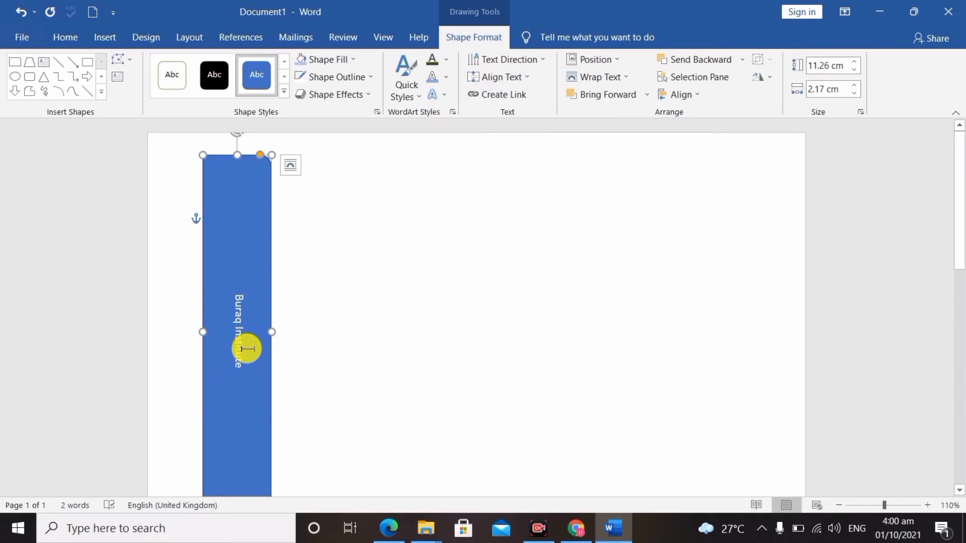
pyautogui.tripleClick(247, 348)
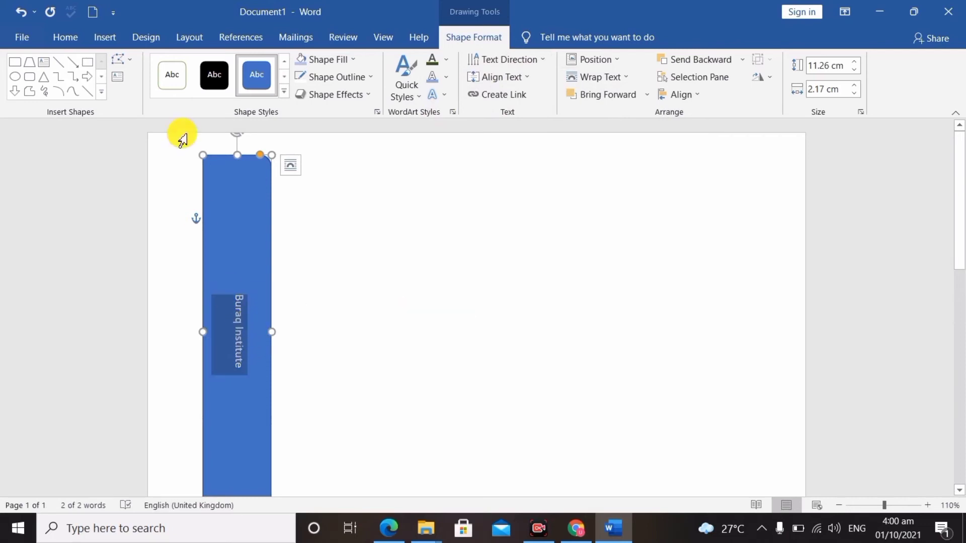
# Step: Set the vertical Buraq Institute text to 28 pt
pyautogui.click(69, 40)
pyautogui.click(260, 66)
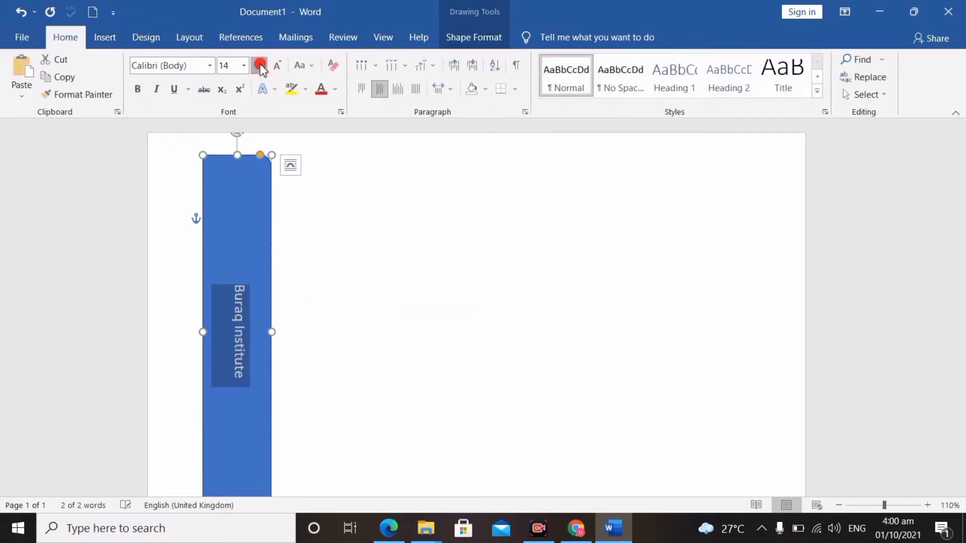
pyautogui.click(260, 65)
pyautogui.hotkey('ctrl', 'shift', '.')
pyautogui.hotkey('ctrl', 'shift', '.')
pyautogui.hotkey('ctrl', 'shift', '.')
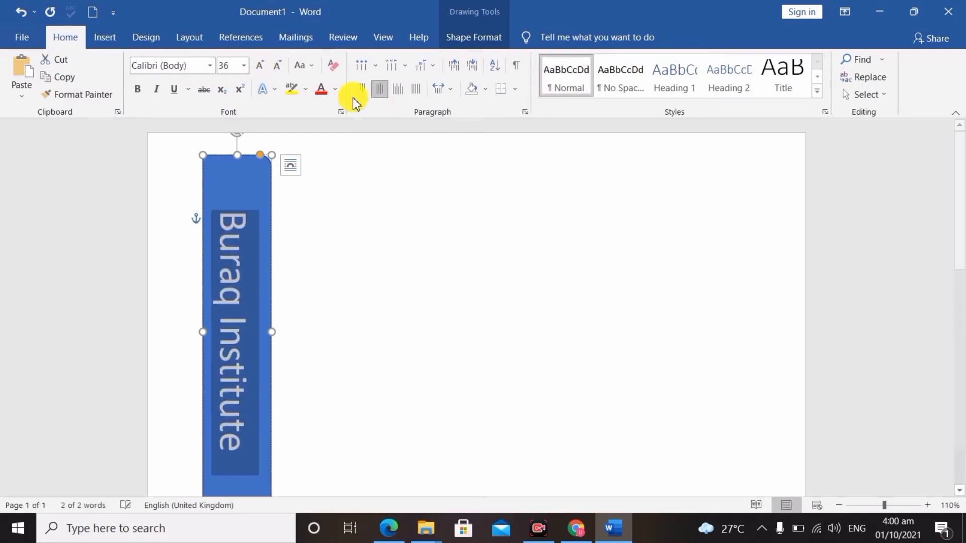
pyautogui.click(279, 71)
pyautogui.click(483, 41)
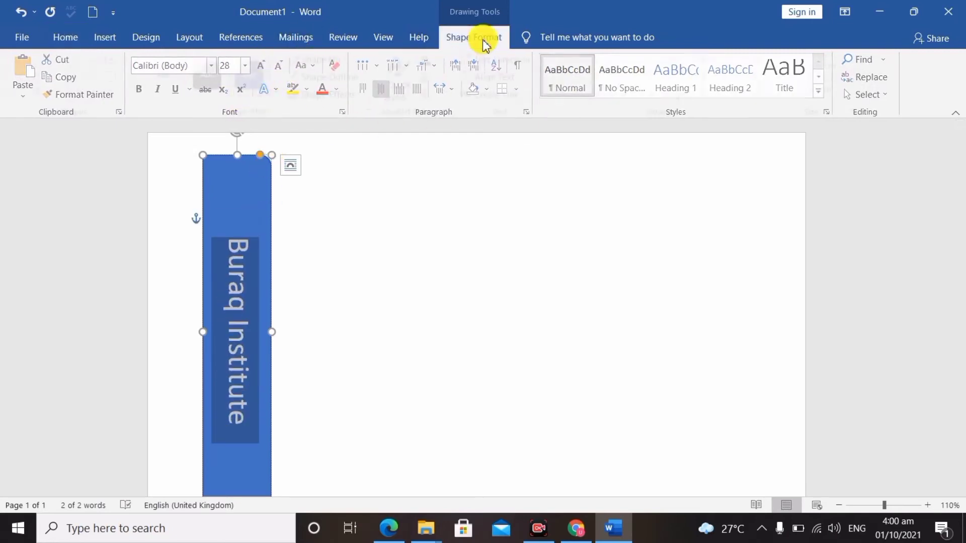
pyautogui.click(433, 263)
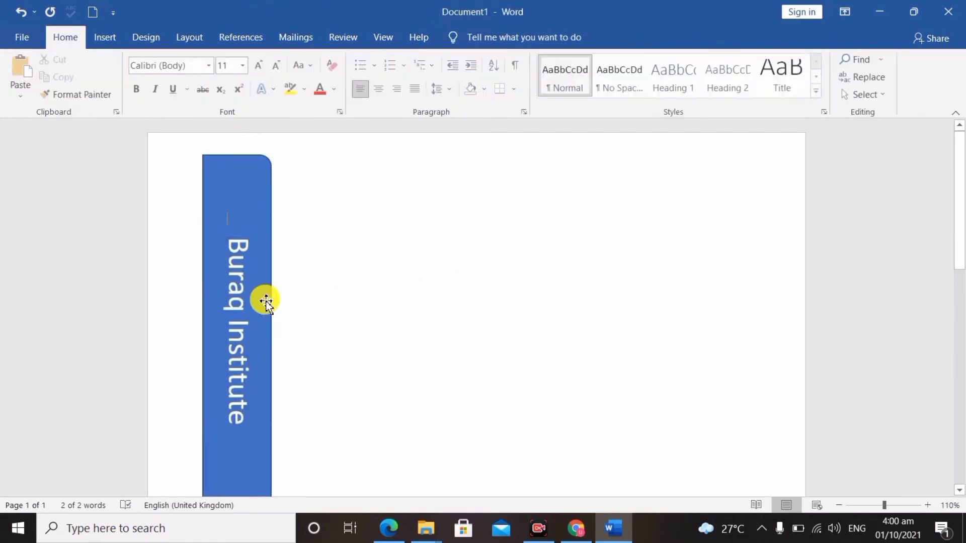
pyautogui.click(239, 288)
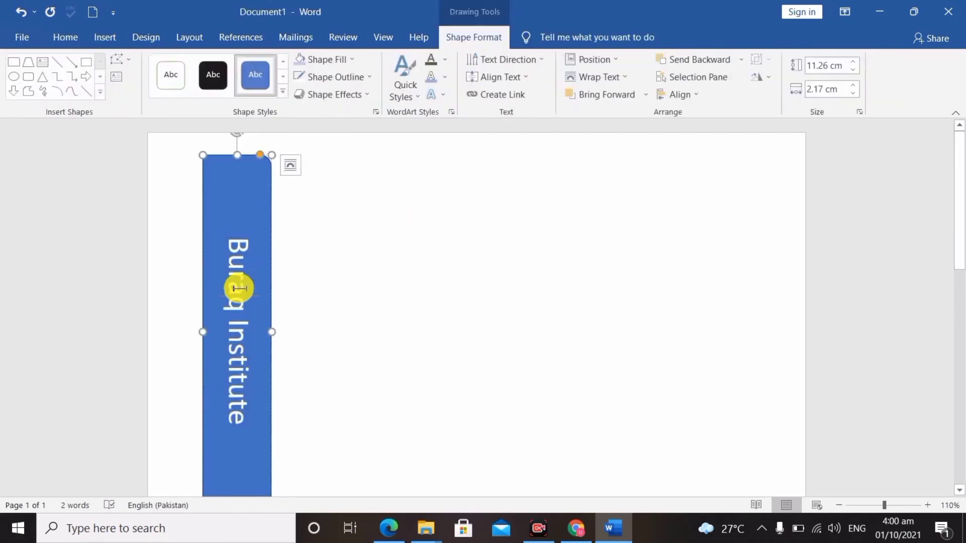
# Step: Keep the text direction at 90° and narrow the blue bar to 2.13 cm
pyautogui.click(537, 60)
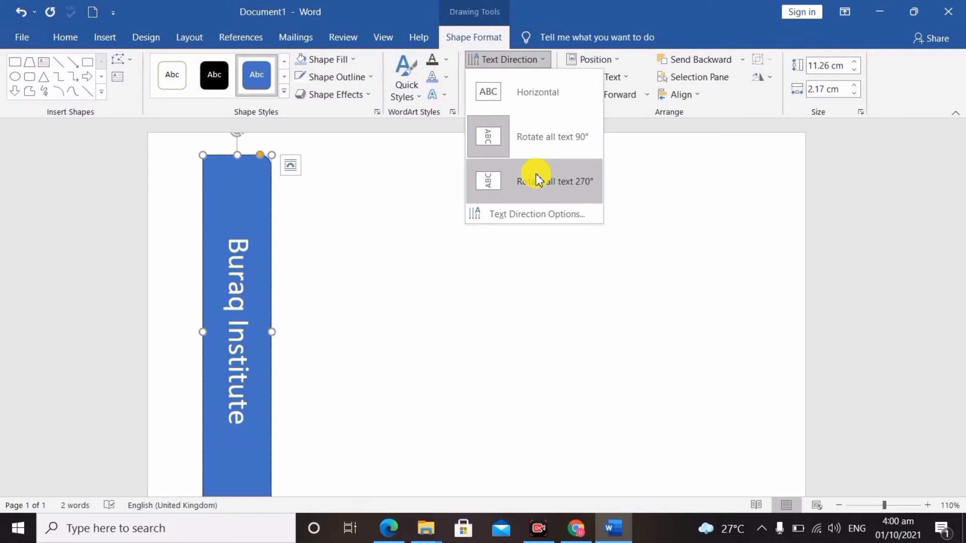
pyautogui.click(535, 94)
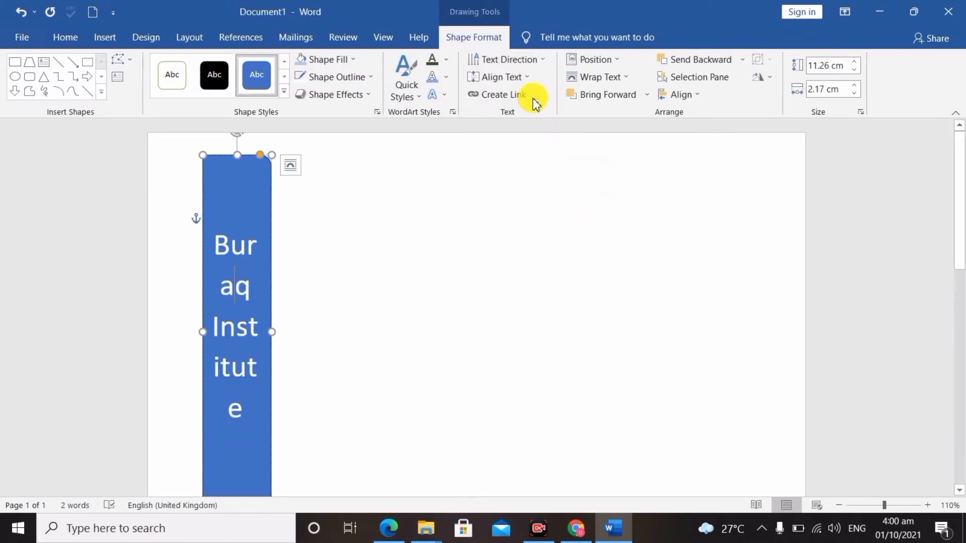
pyautogui.click(545, 61)
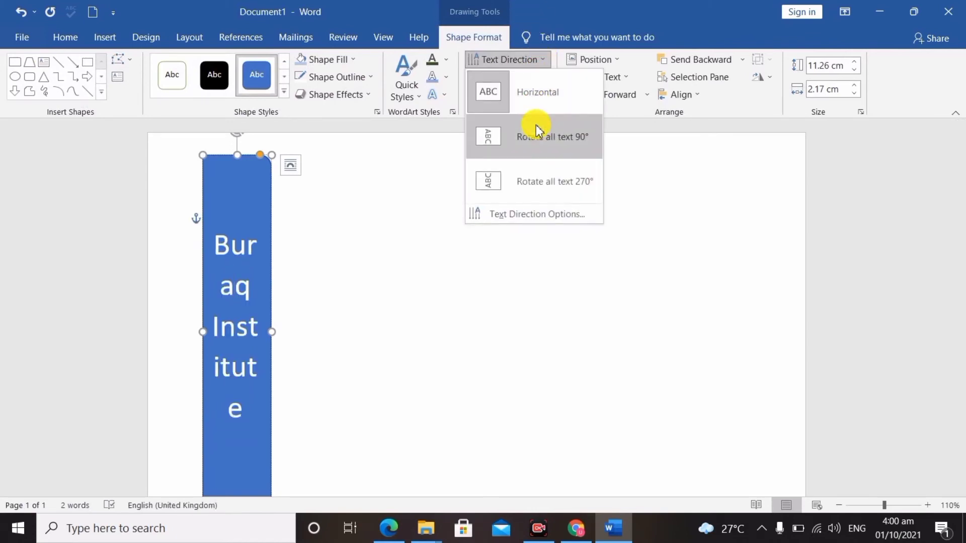
pyautogui.click(539, 129)
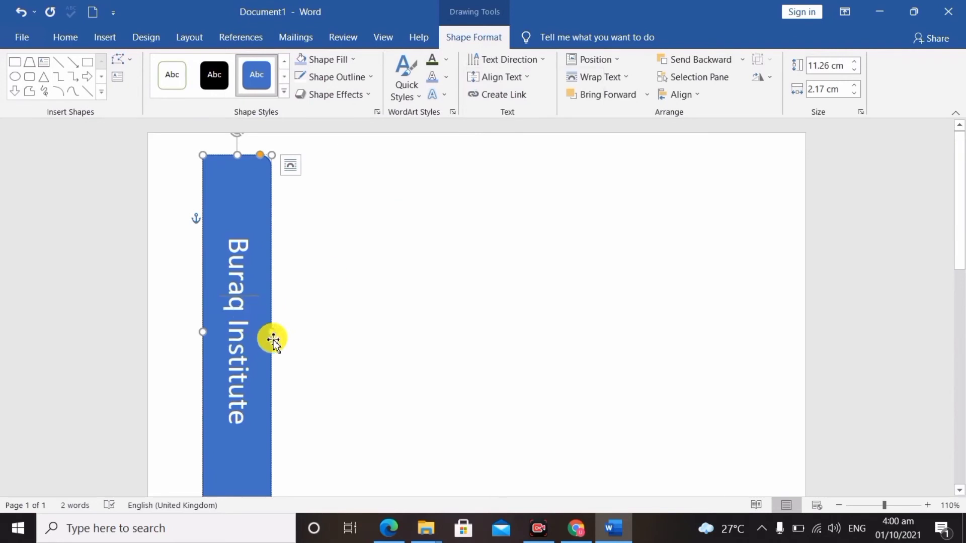
pyautogui.moveTo(272, 335); pyautogui.dragTo(269, 333)
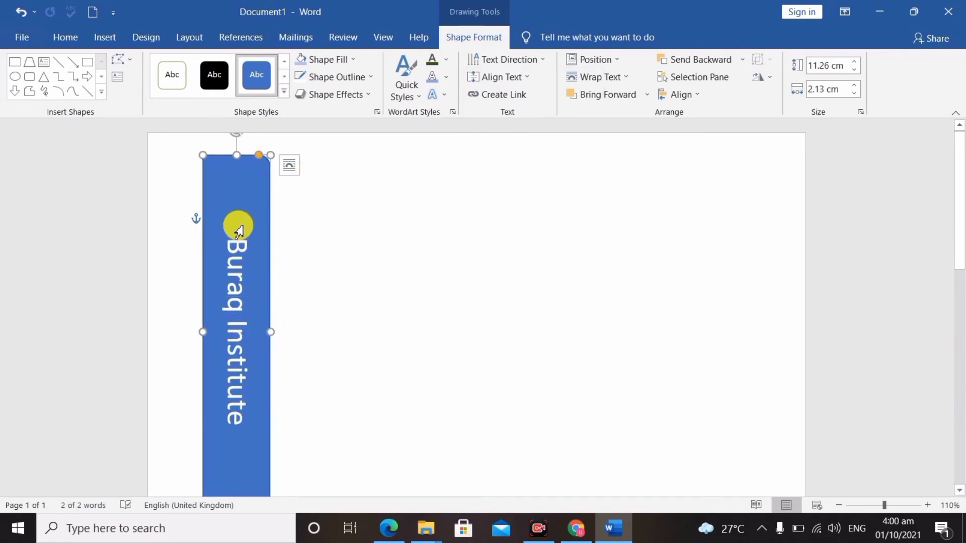
pyautogui.tripleClick(238, 230)
pyautogui.click(263, 221)
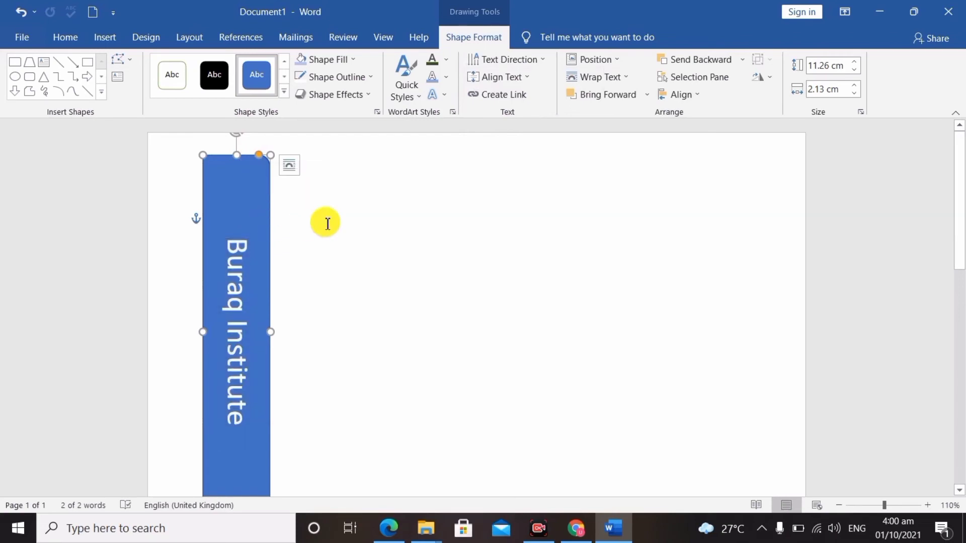
pyautogui.click(327, 223)
pyautogui.click(107, 37)
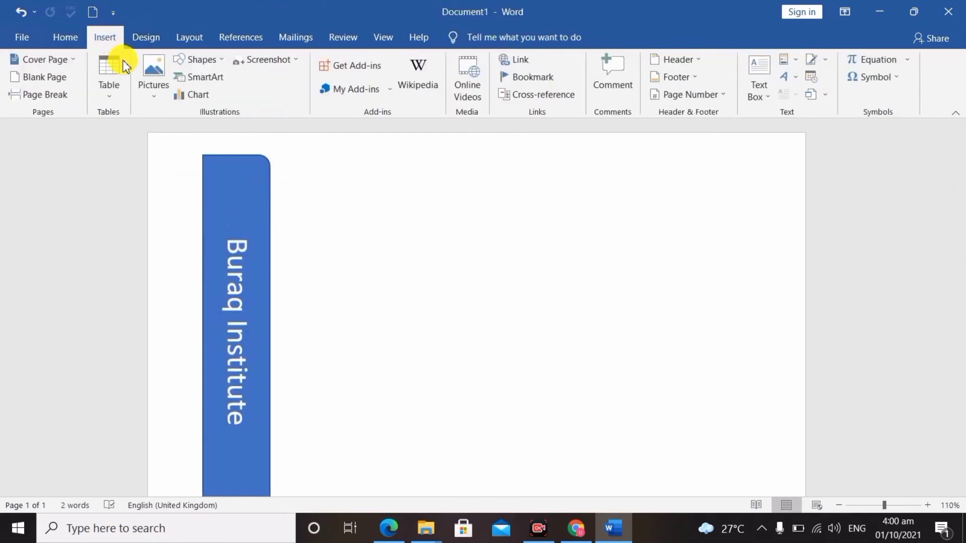
# Step: Draw a 1.98 by 5.12 cm single-corner rounded rectangle atop the bar and type 'OFFICE 2019'
pyautogui.click(204, 62)
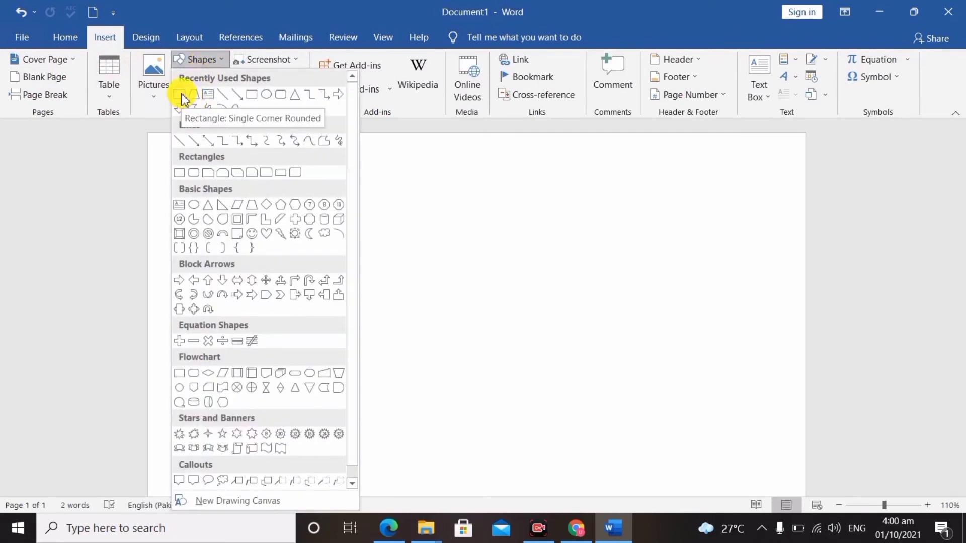
pyautogui.click(252, 95)
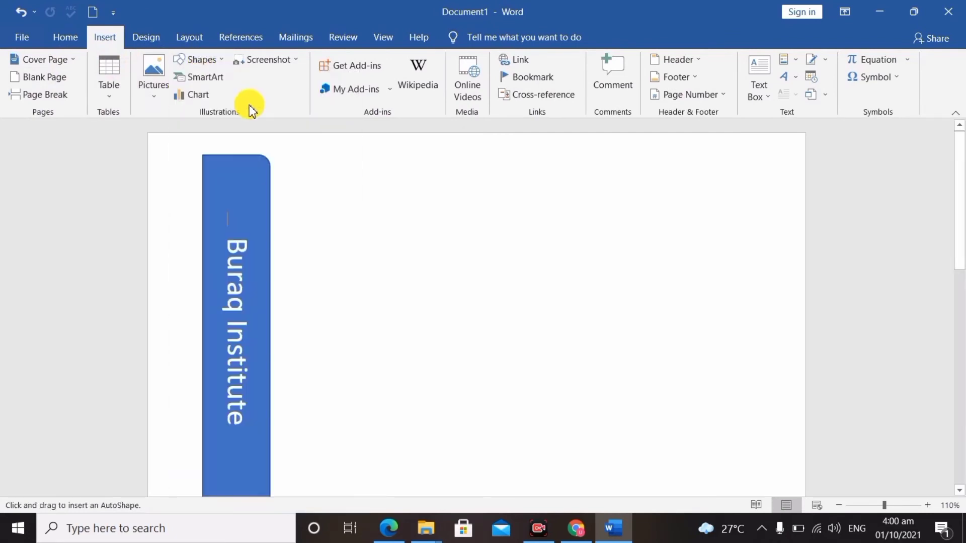
pyautogui.moveTo(168, 146); pyautogui.dragTo(329, 207)
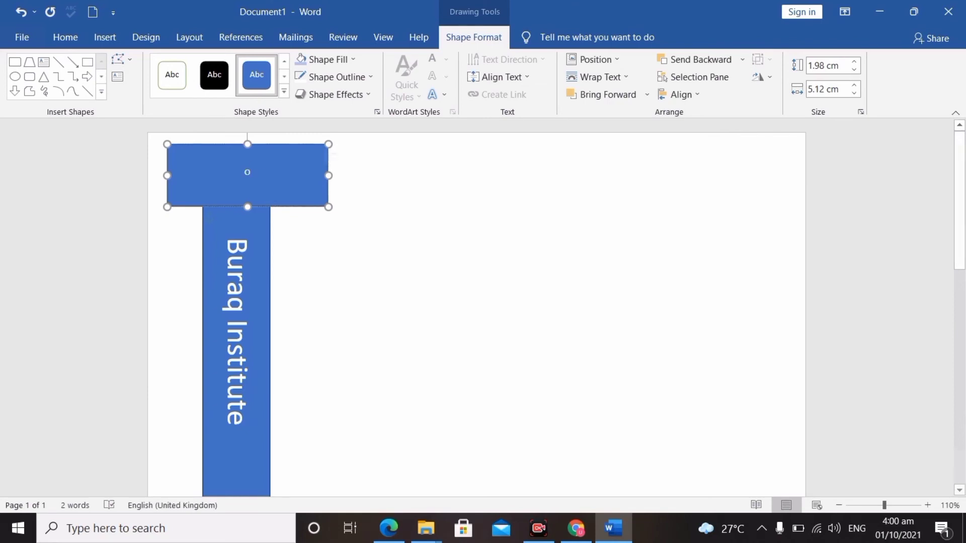
pyautogui.write('oF')
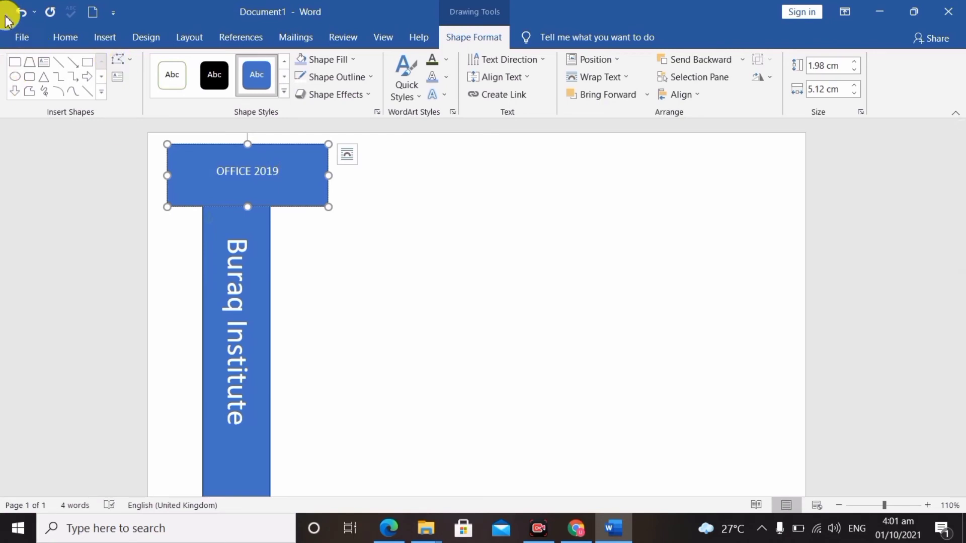
# Step: Apply the gold WordArt quick style to the OFFICE 2019 label
pyautogui.click(437, 94)
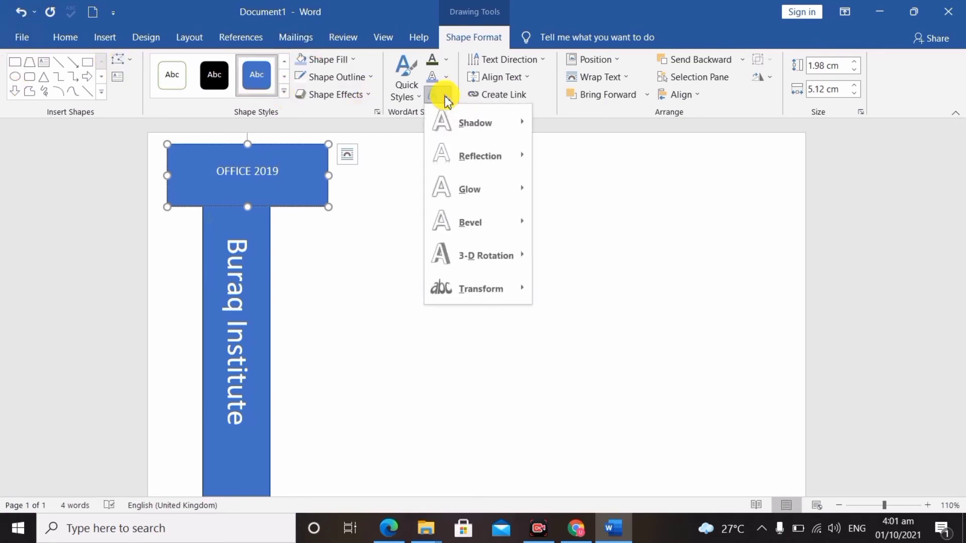
pyautogui.click(416, 82)
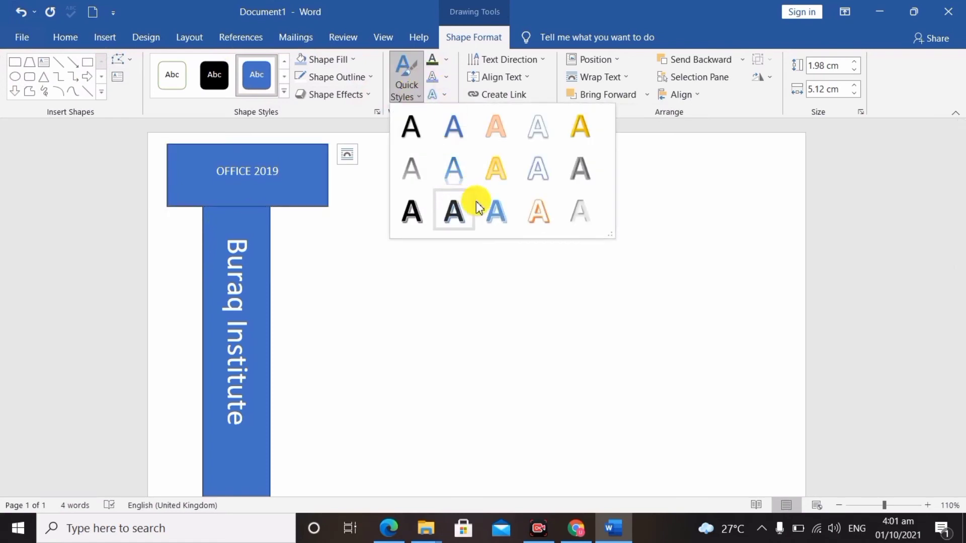
pyautogui.click(493, 208)
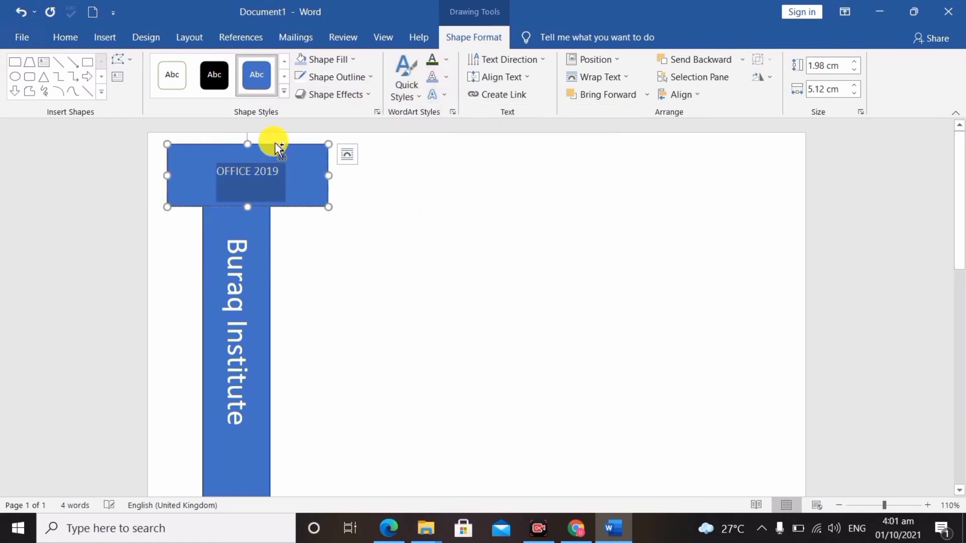
pyautogui.click(404, 90)
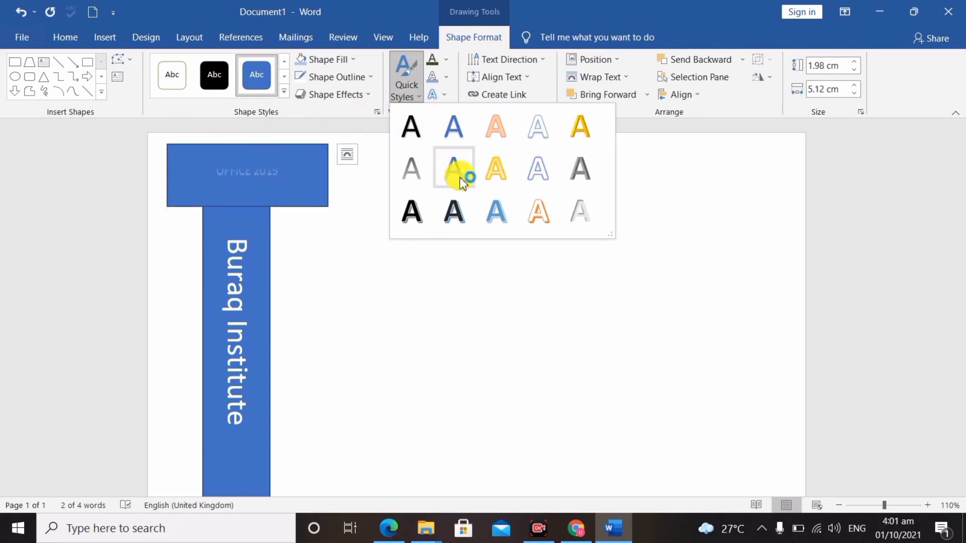
pyautogui.click(500, 168)
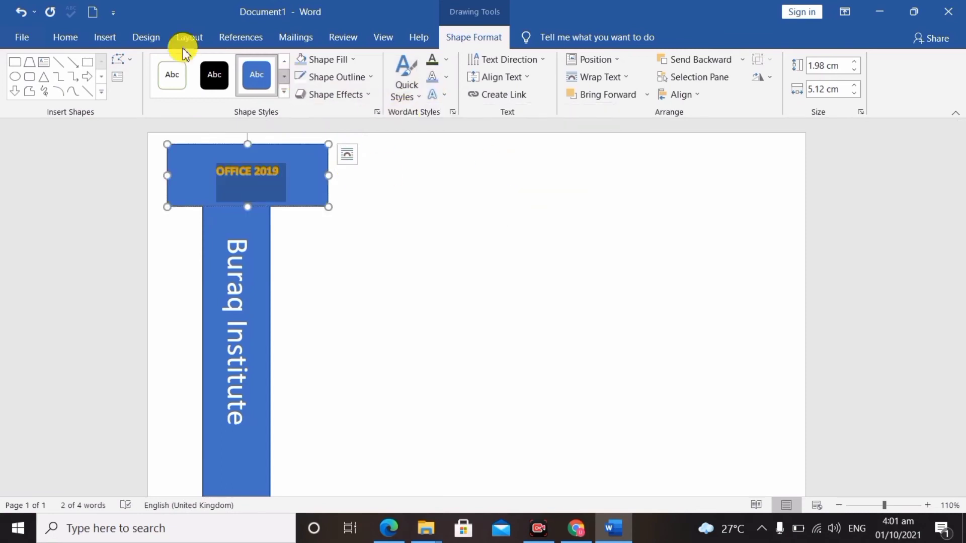
# Step: Set the OFFICE 2019 label's font size to 18 and check the result
pyautogui.click(65, 37)
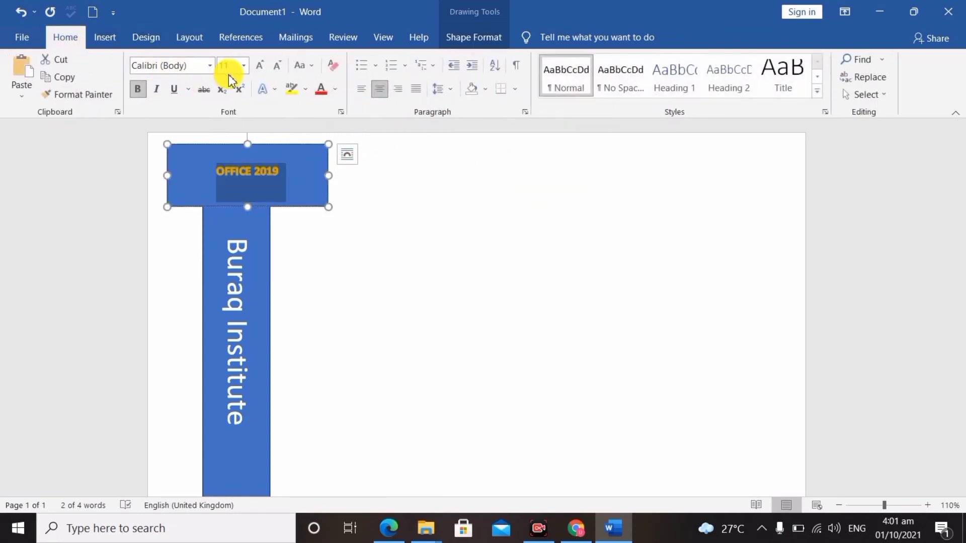
pyautogui.click(243, 67)
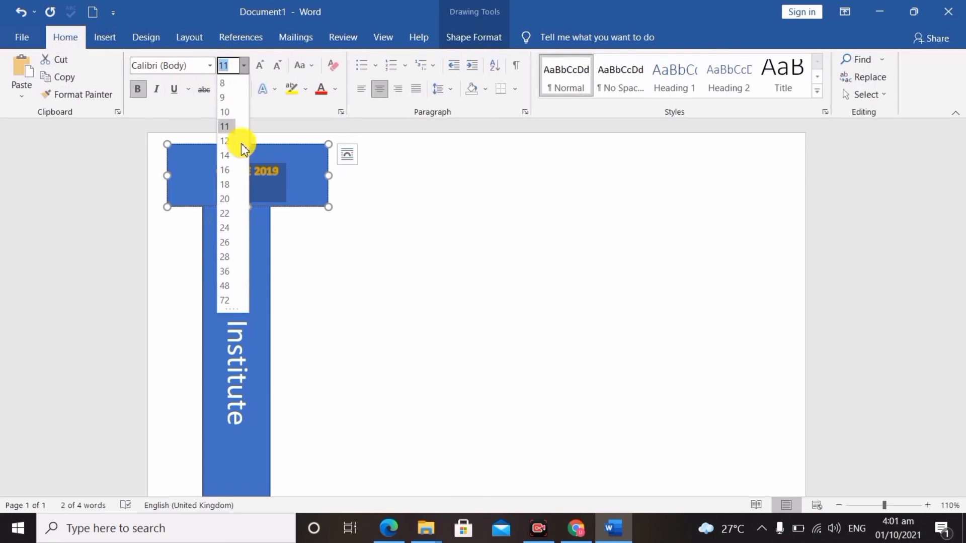
pyautogui.click(231, 180)
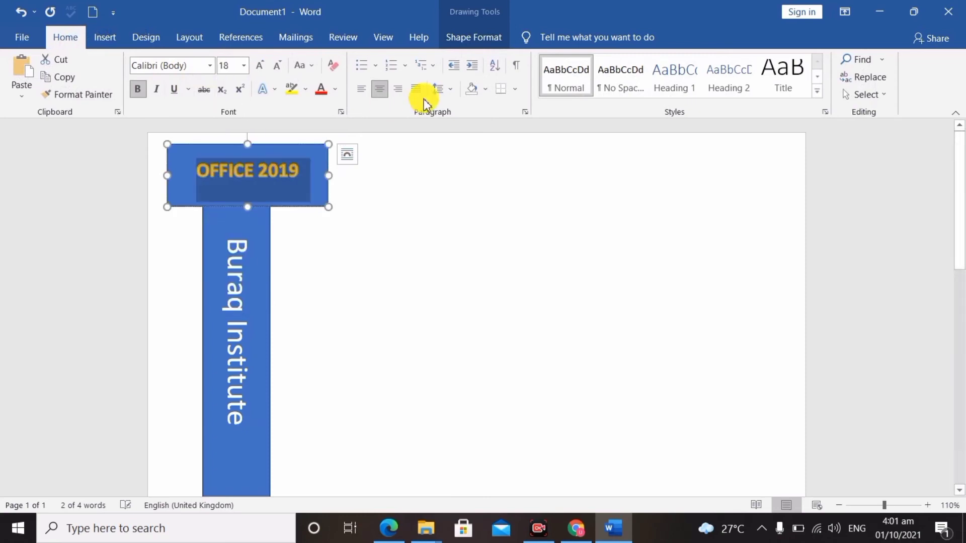
pyautogui.click(460, 38)
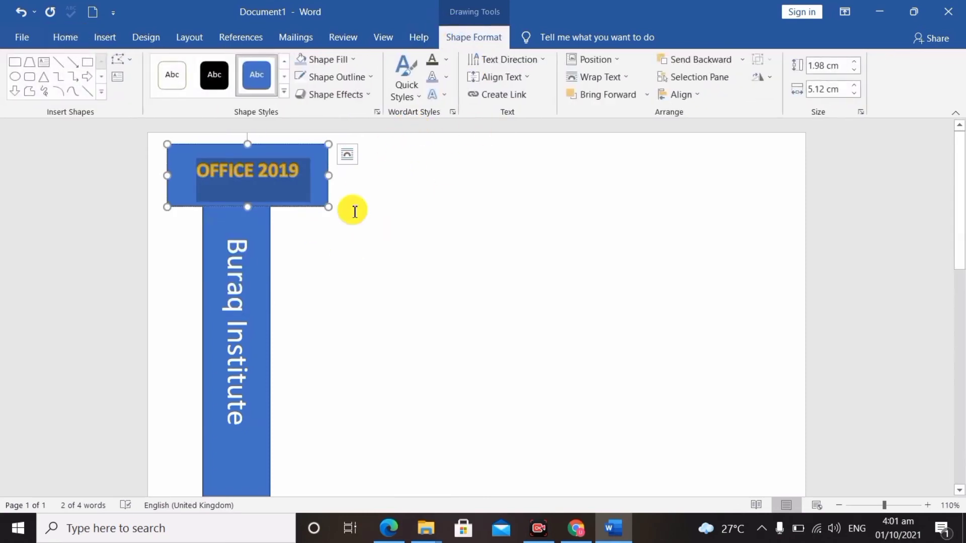
pyautogui.moveTo(348, 197)
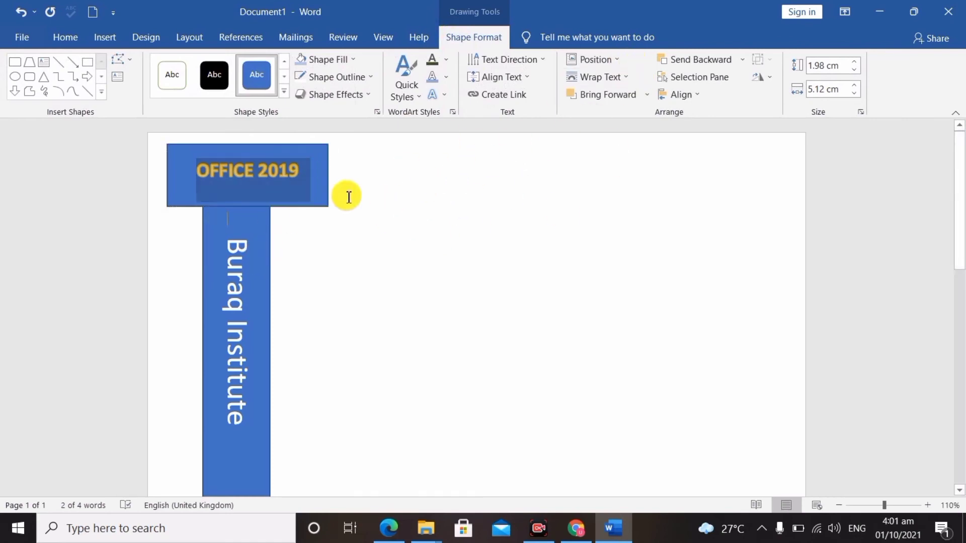
pyautogui.click(345, 194)
# Step: Select the OFFICE 2019 box and the Buraq Institute bar together and group them
pyautogui.doubleClick(179, 188)
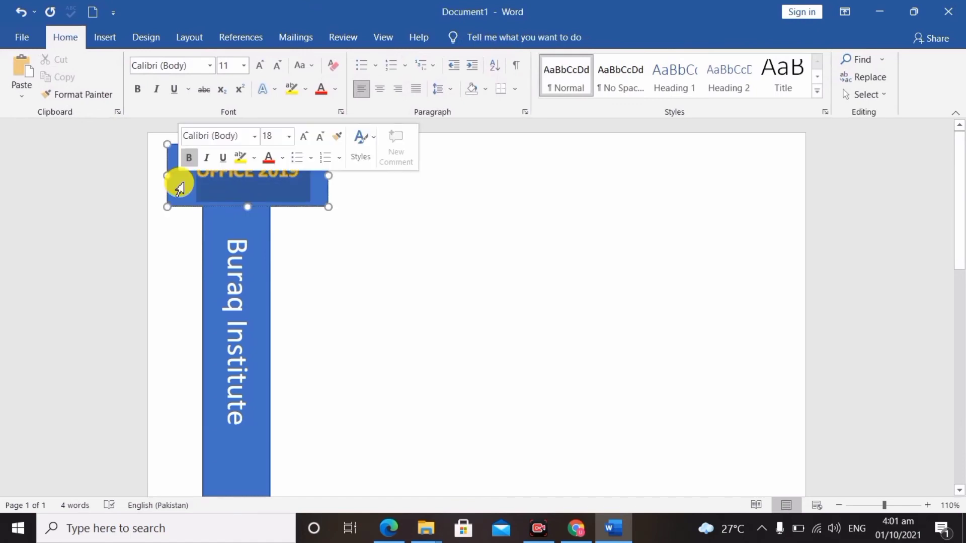
pyautogui.keyDown('shift'); pyautogui.click(264, 235); pyautogui.keyUp('shift')
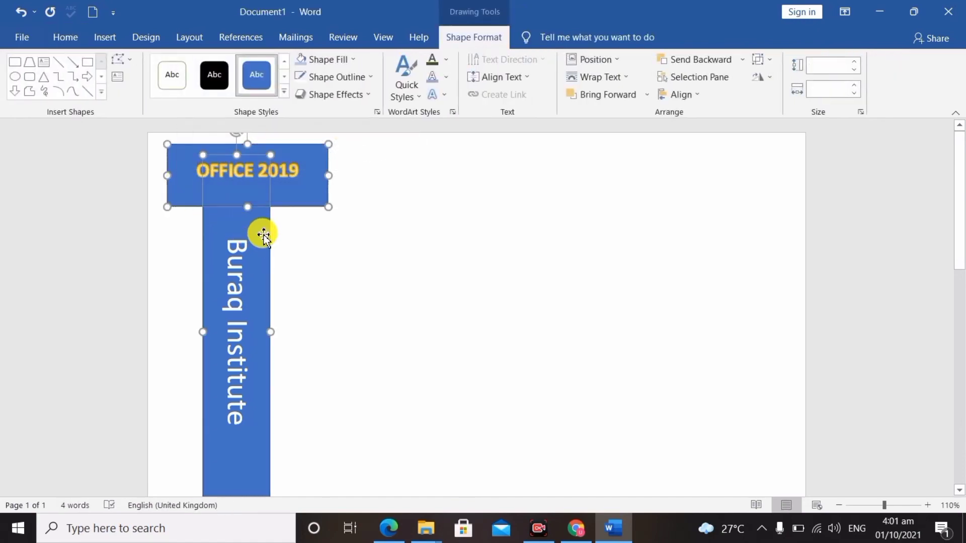
pyautogui.click(769, 63)
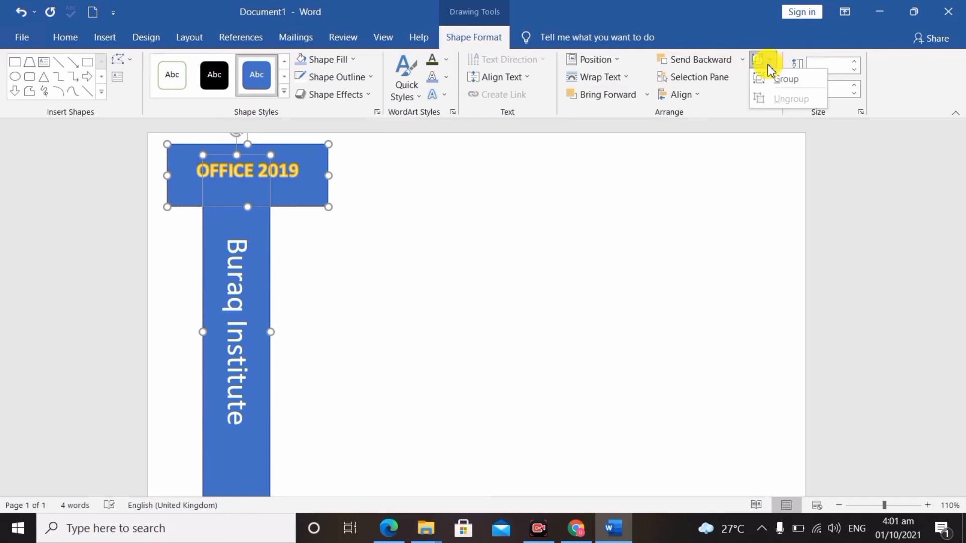
pyautogui.click(777, 78)
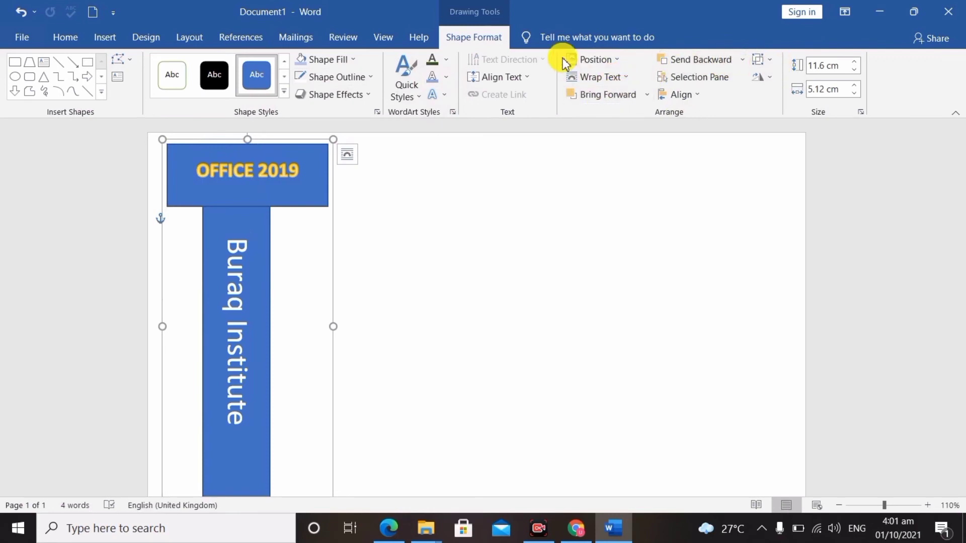
# Step: Position the grouped T at the top centre of the page
pyautogui.click(525, 80)
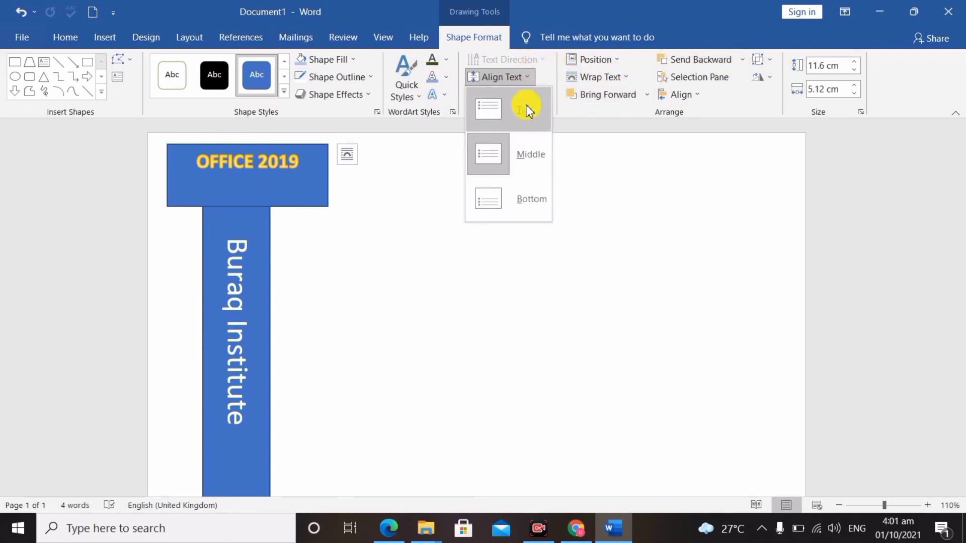
pyautogui.click(614, 61)
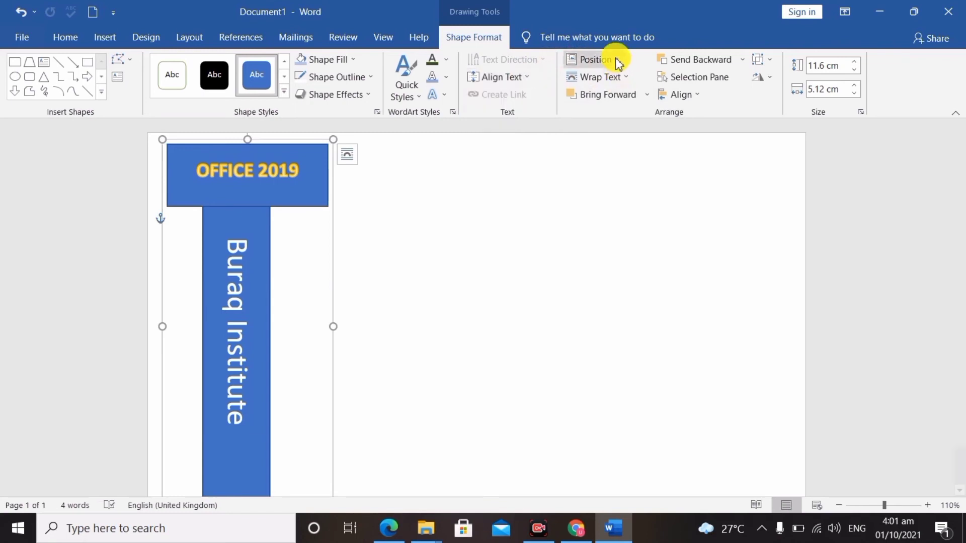
pyautogui.click(627, 168)
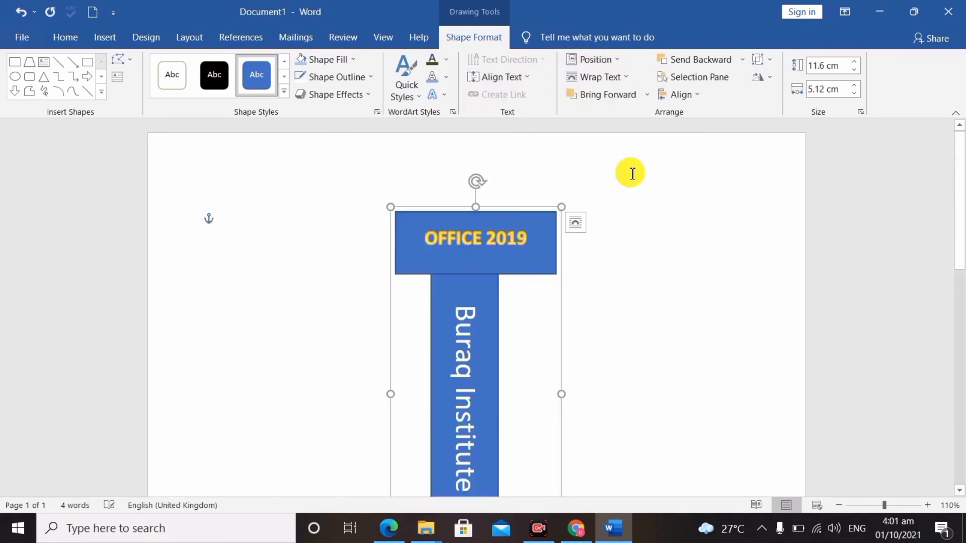
pyautogui.click(586, 171)
pyautogui.scroll(-3, 585, 171)
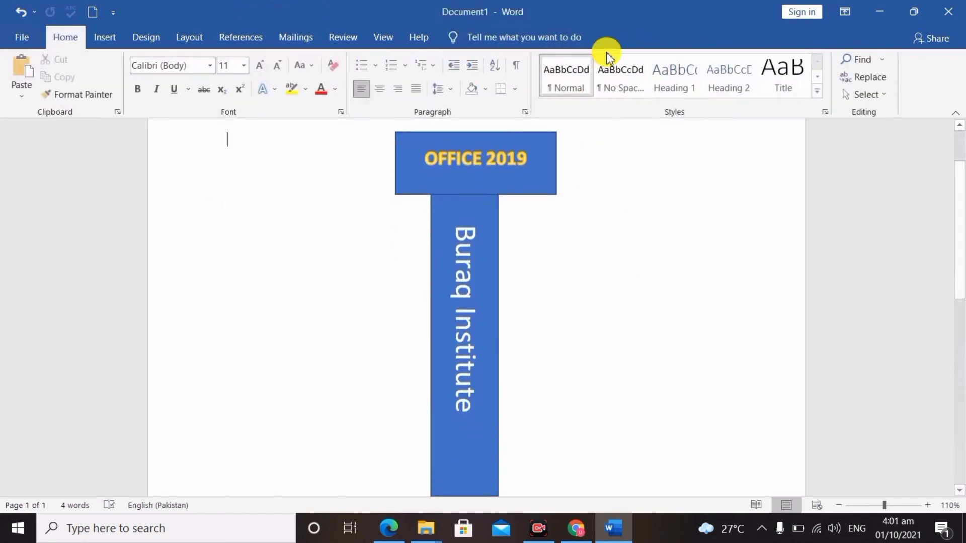
pyautogui.click(460, 236)
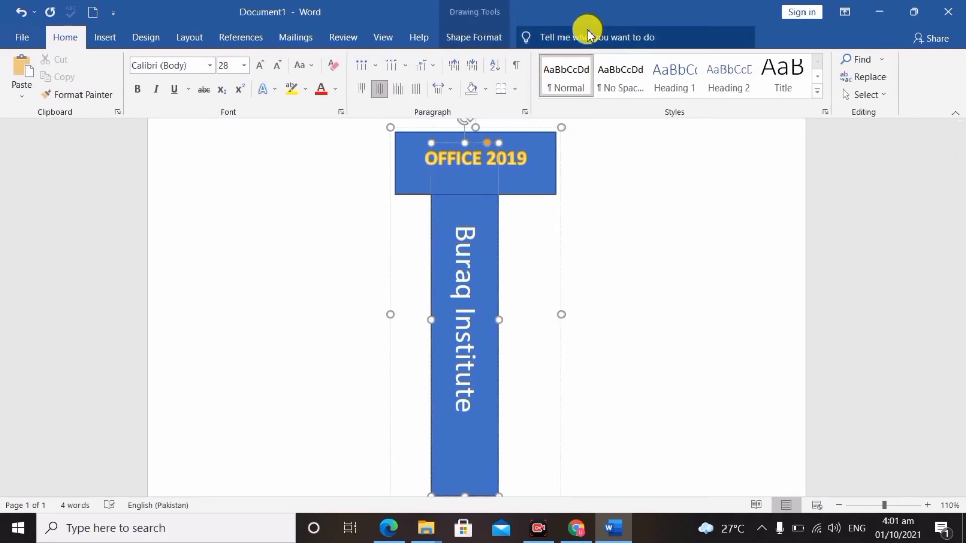
# Step: Ungroup the T back into the OFFICE 2019 box and the Buraq Institute bar
pyautogui.click(467, 39)
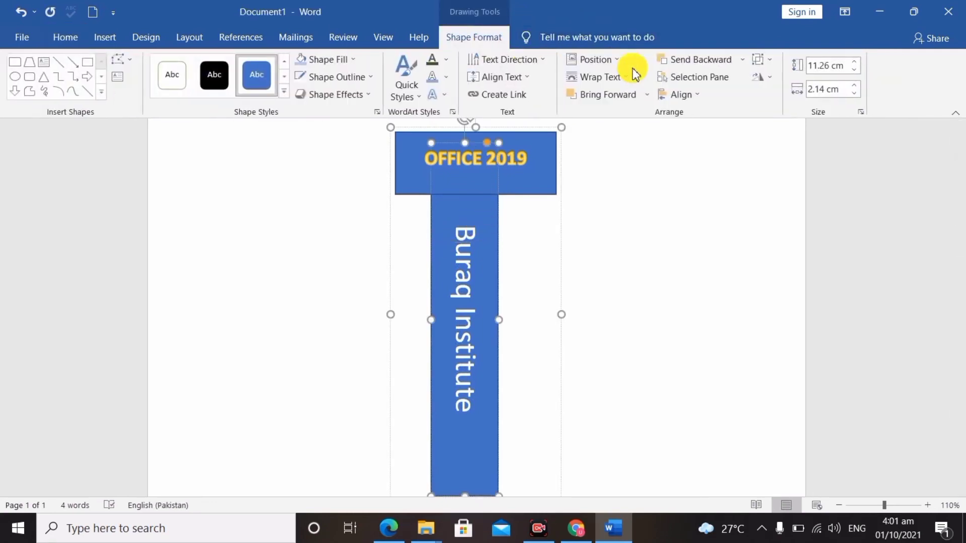
pyautogui.click(611, 61)
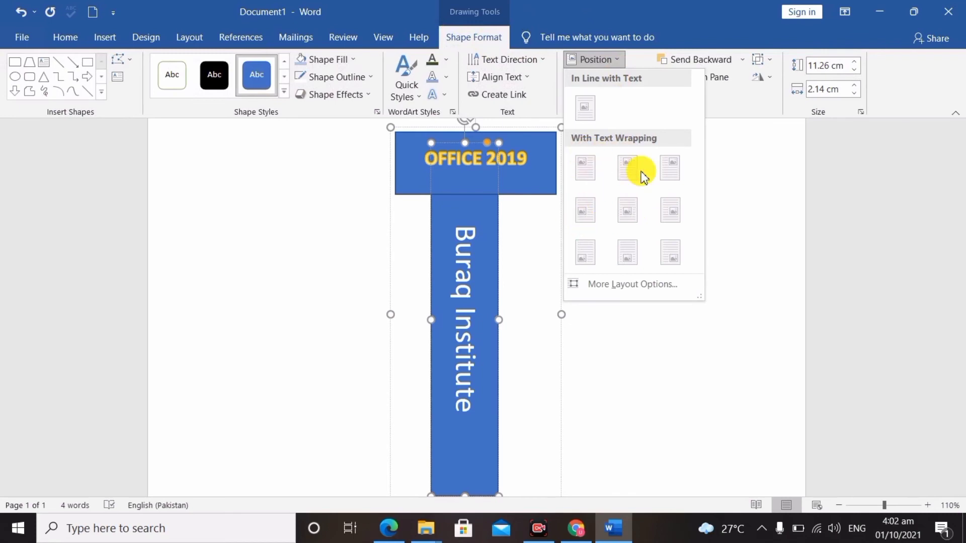
pyautogui.click(753, 287)
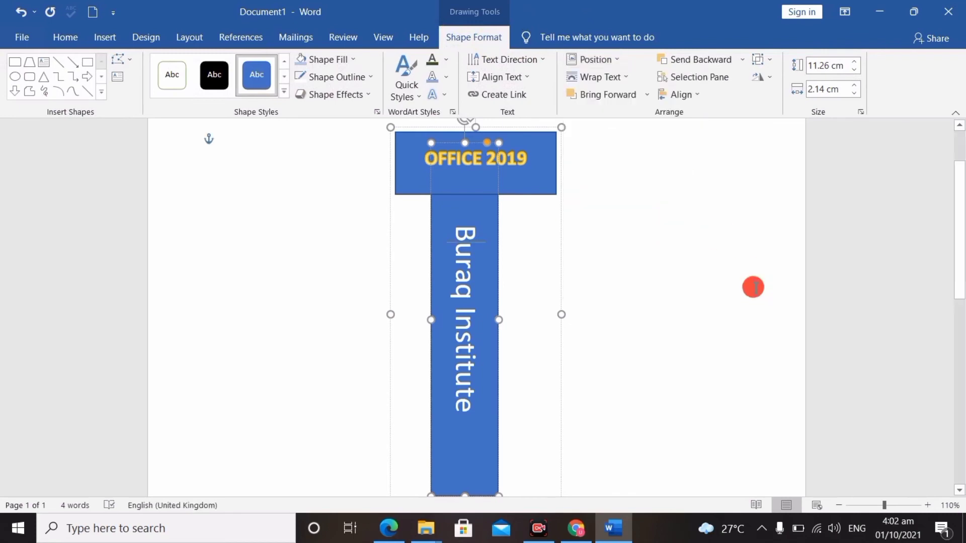
pyautogui.click(606, 199)
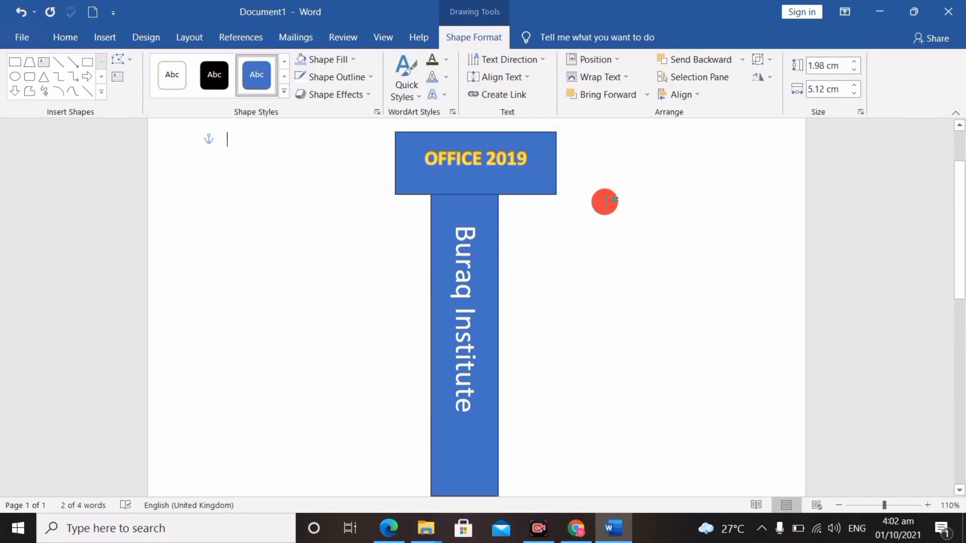
pyautogui.click(504, 188)
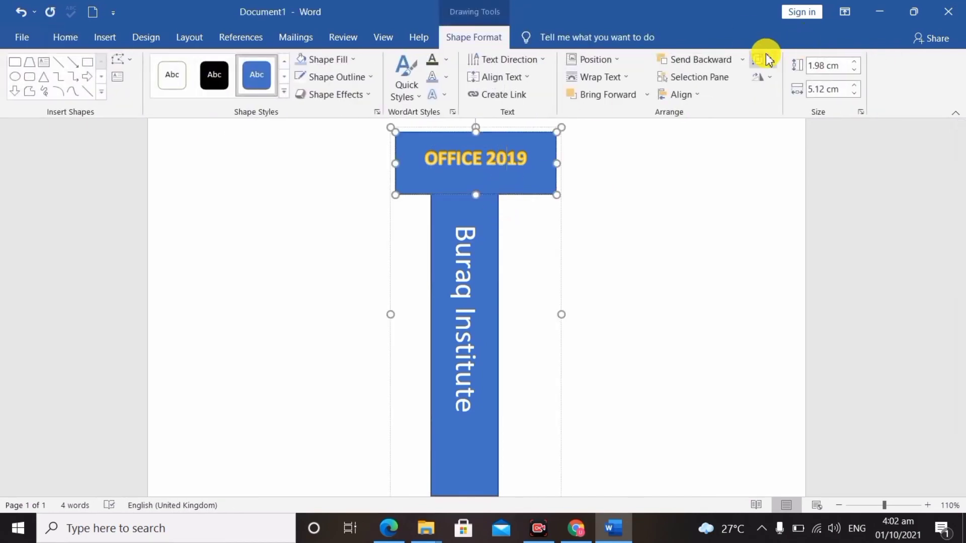
pyautogui.click(768, 59)
pyautogui.click(777, 97)
pyautogui.moveTo(518, 170)
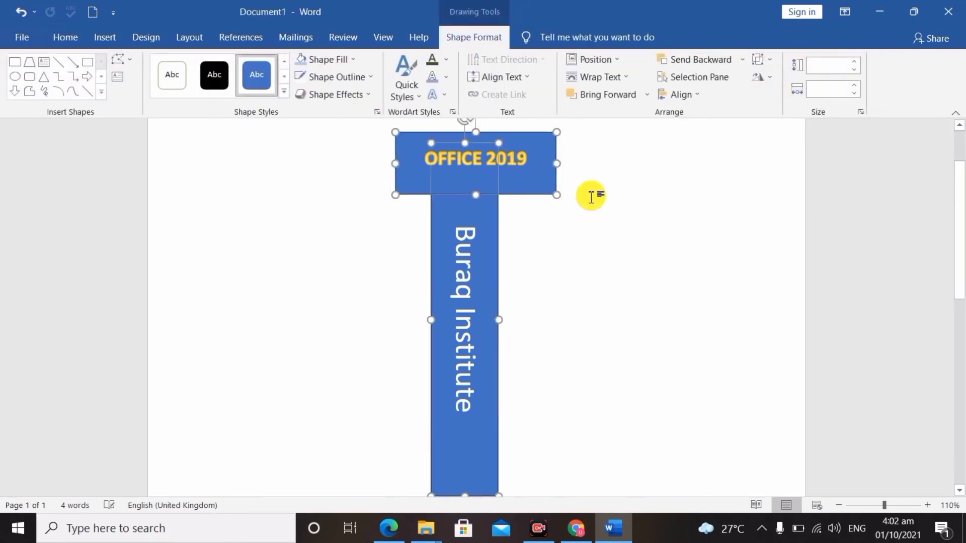
pyautogui.click(591, 197)
# Step: Set the OFFICE 2019 box's shape height to 1.7 cm
pyautogui.click(523, 177)
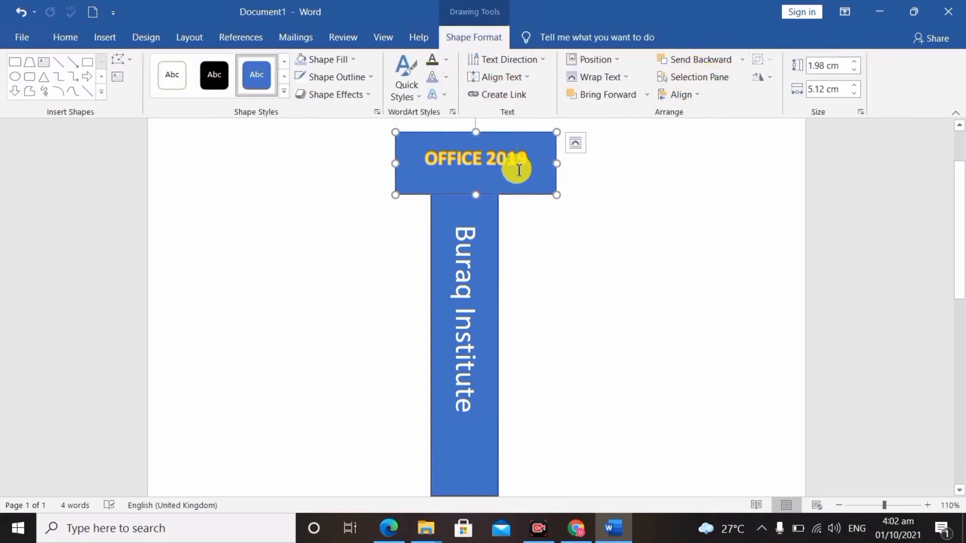
pyautogui.click(774, 84)
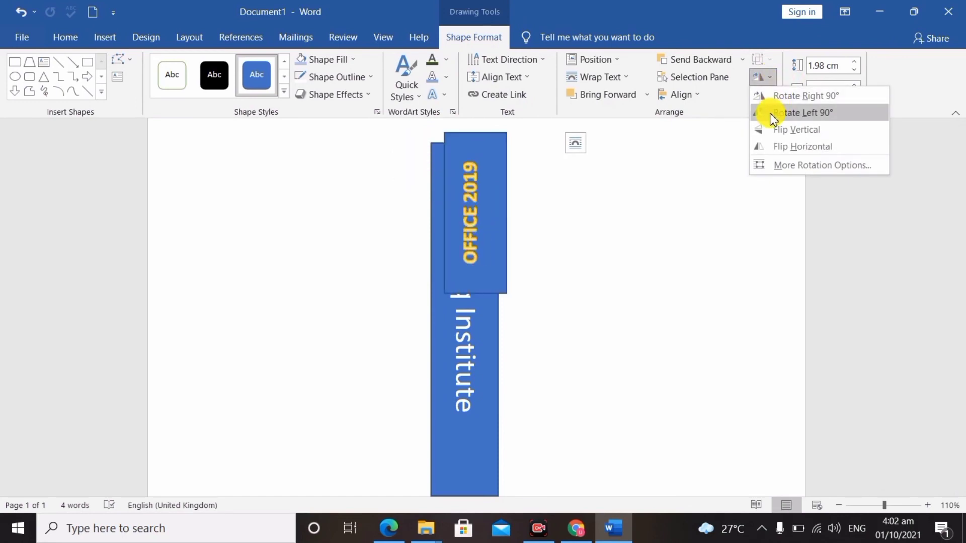
pyautogui.click(819, 65)
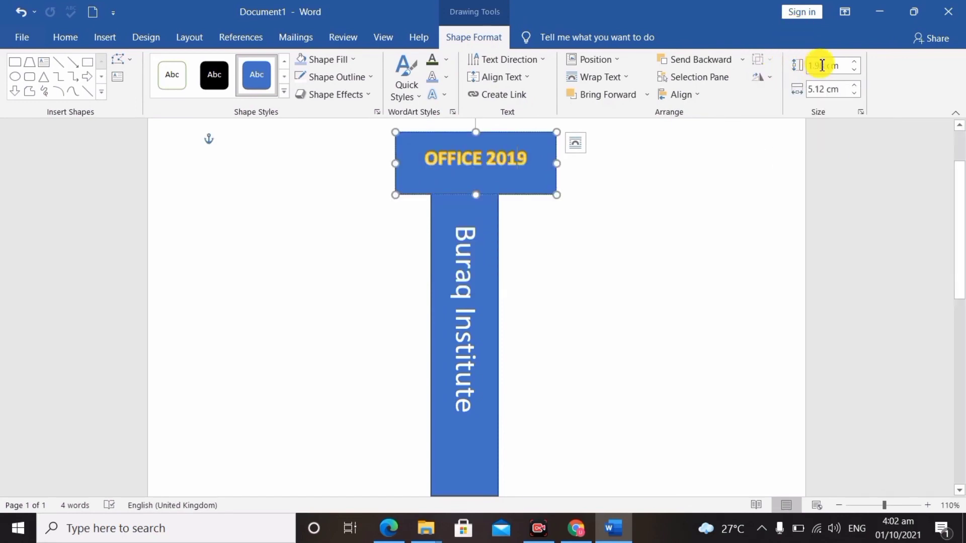
pyautogui.click(854, 61)
pyautogui.click(856, 61)
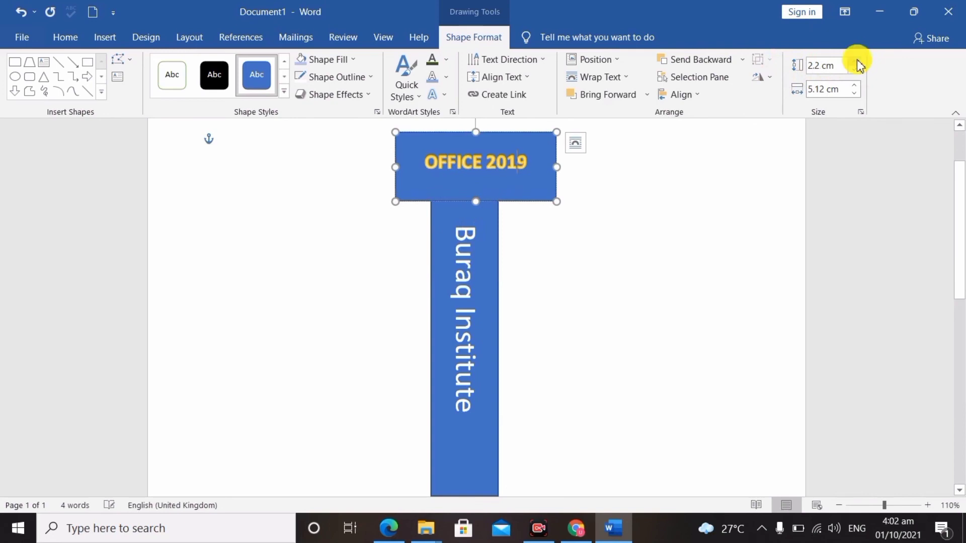
pyautogui.click(856, 72)
pyautogui.click(856, 73)
pyautogui.click(855, 73)
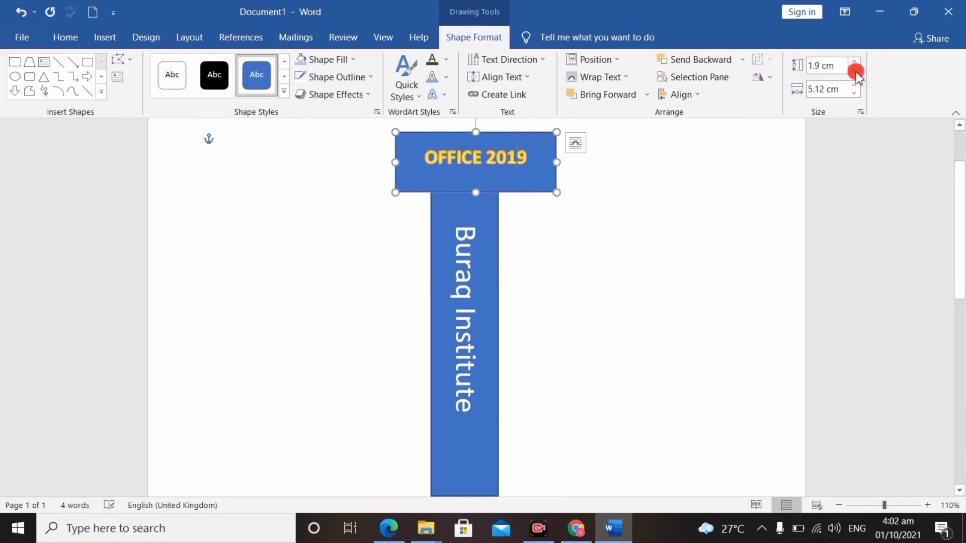
pyautogui.click(856, 73)
pyautogui.click(856, 73)
pyautogui.click(855, 73)
pyautogui.click(855, 62)
pyautogui.click(855, 62)
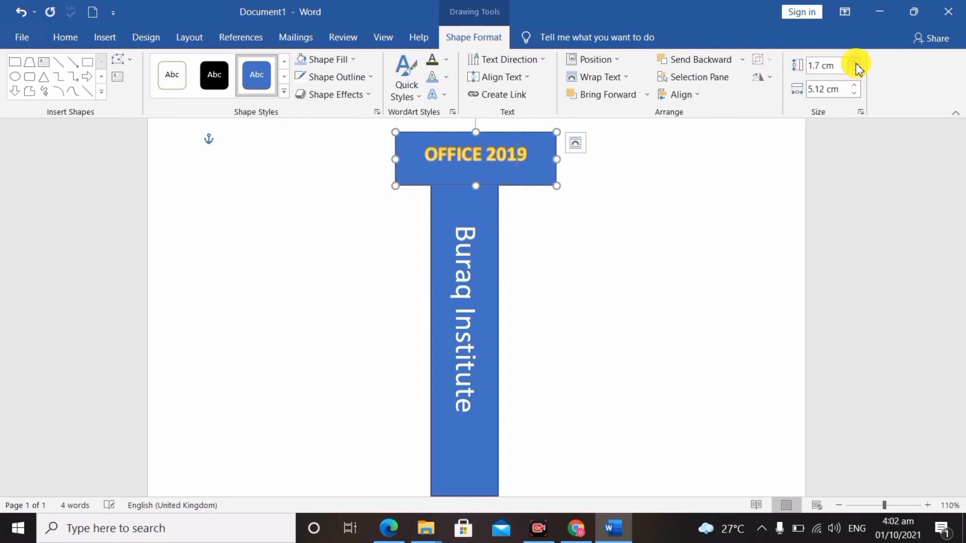
# Step: Select everything with Ctrl+A and delete both T-shape bars, leaving the page blank
pyautogui.click(337, 244)
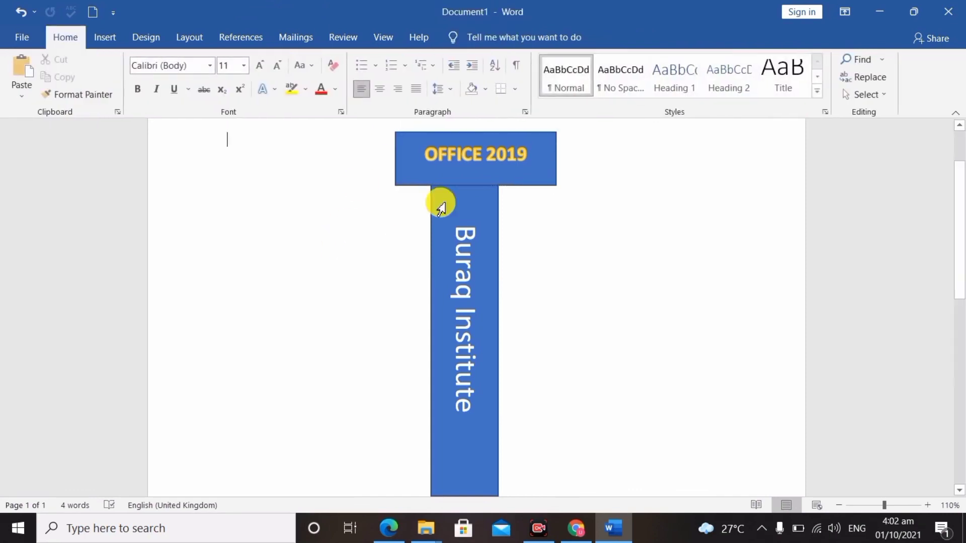
pyautogui.scroll(-2, 478, 198)
pyautogui.scroll(-2, 480, 199)
pyautogui.scroll(5, 478, 198)
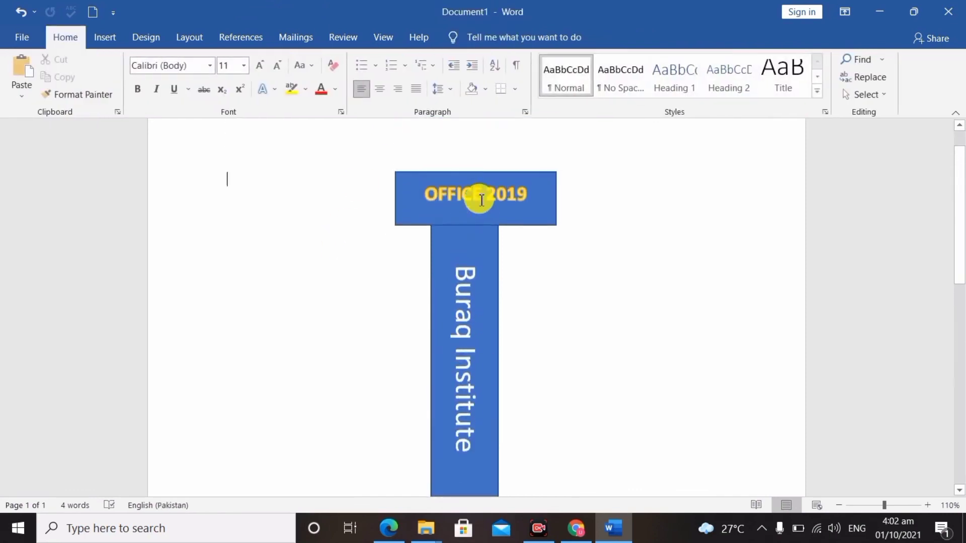
pyautogui.scroll(1, 478, 198)
pyautogui.scroll(-2, 556, 237)
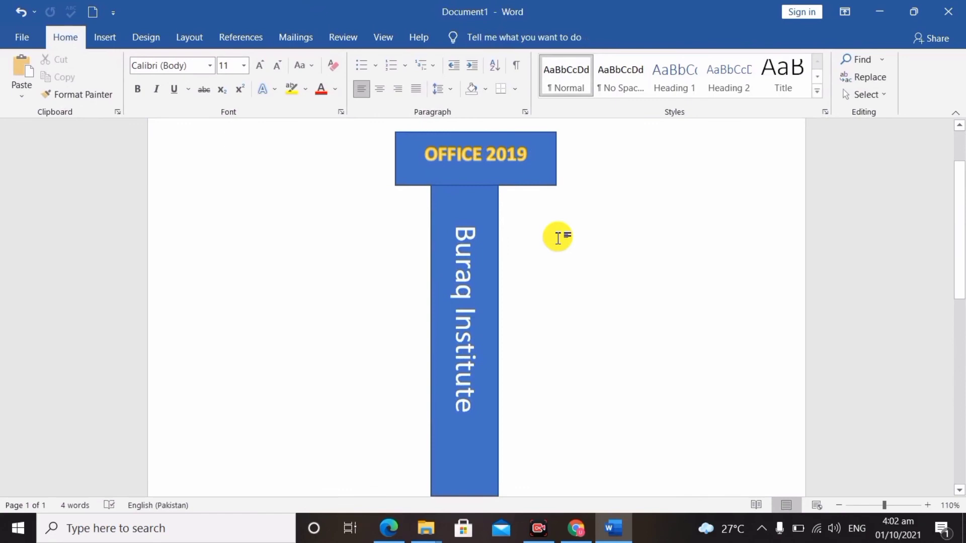
pyautogui.hotkey('ctrl', 'a')
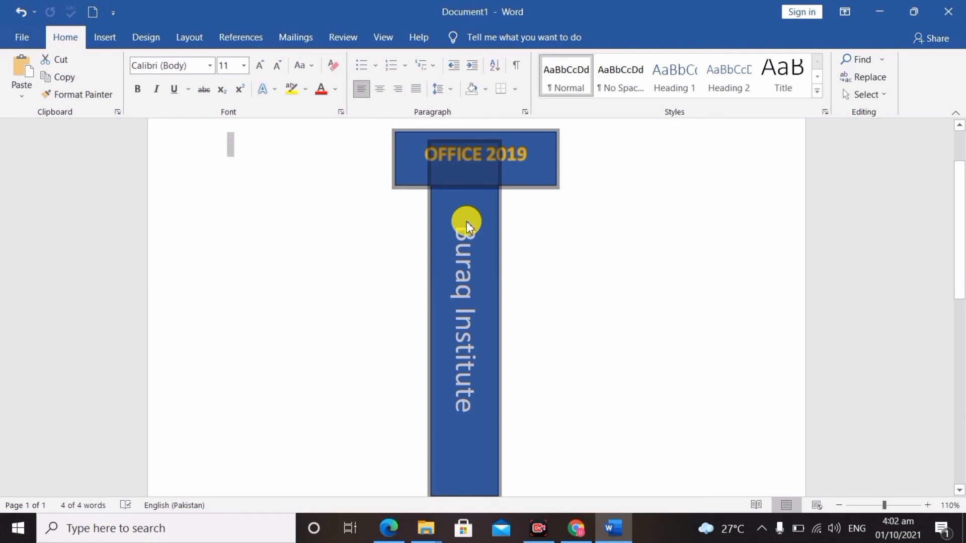
pyautogui.press('Delete')
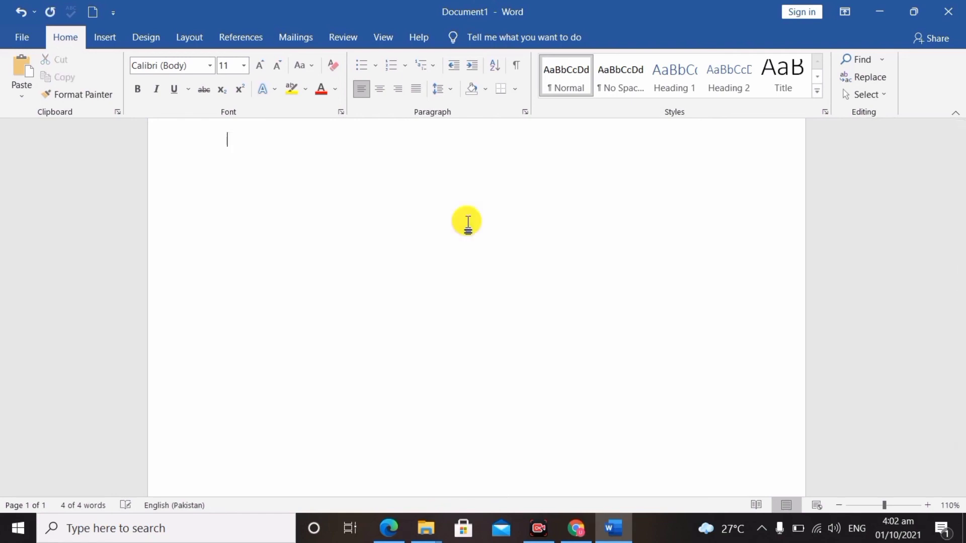
pyautogui.click(106, 40)
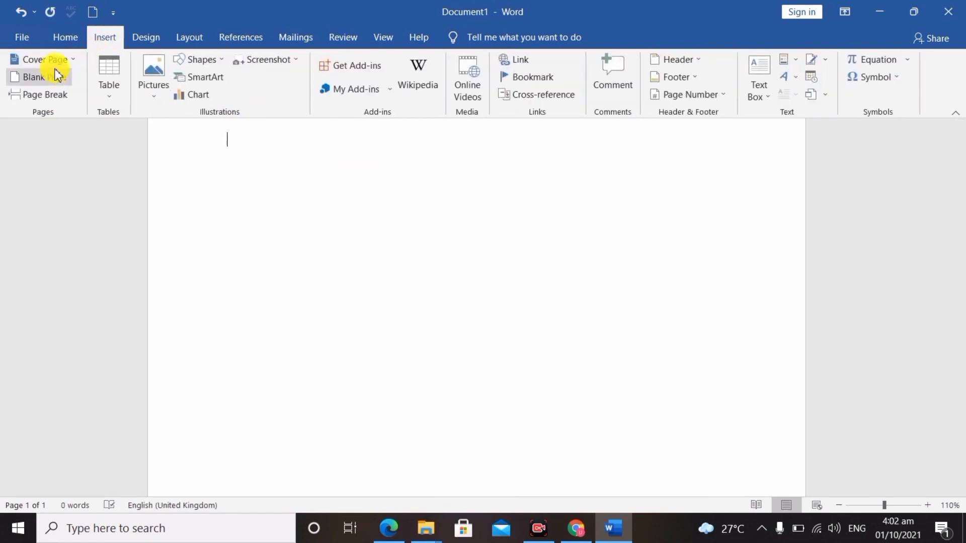
# Step: Draw a wide Rectangle: Rounded Corners banner, about 2.29 by 13.22 cm, across the page top
pyautogui.click(186, 63)
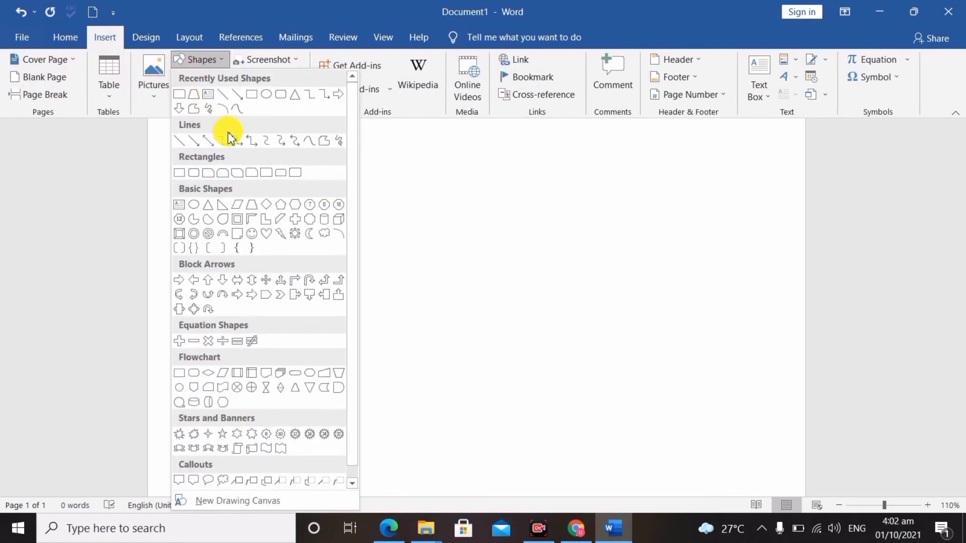
pyautogui.click(281, 94)
pyautogui.moveTo(271, 149); pyautogui.dragTo(655, 207)
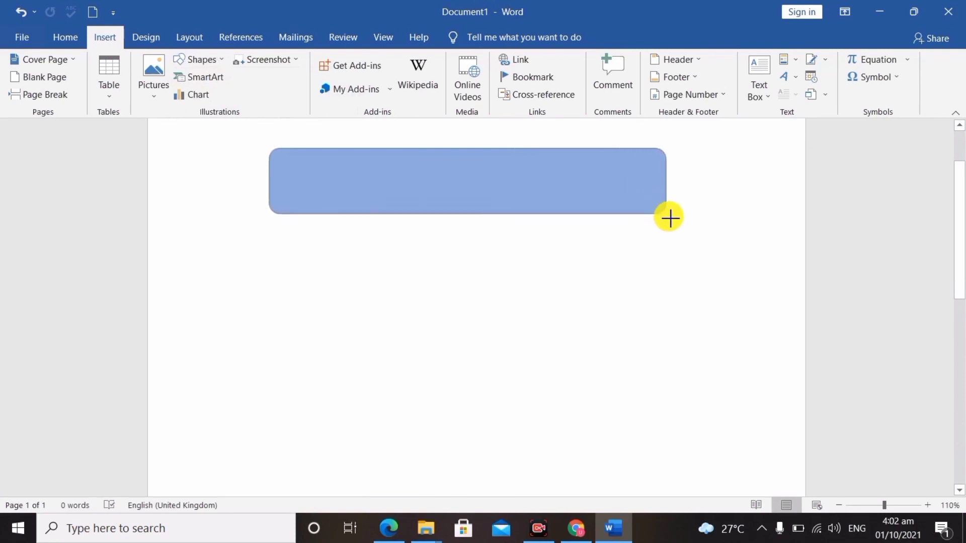
pyautogui.moveTo(655, 207); pyautogui.dragTo(685, 221)
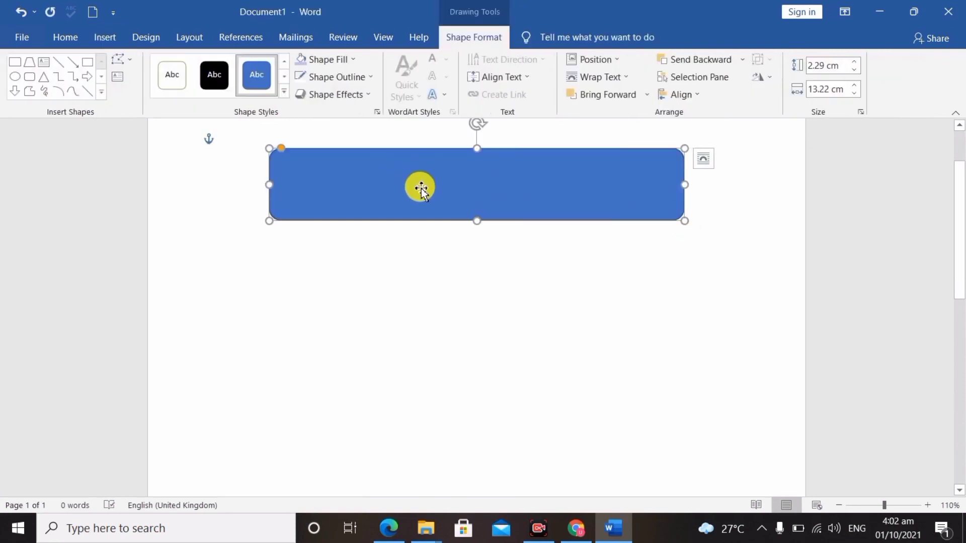
# Step: Type 'BURAQ INSTITUTE MS-OFFICE COMPLETE COURSE' into the rounded rectangle, correcting typos
pyautogui.write('b')
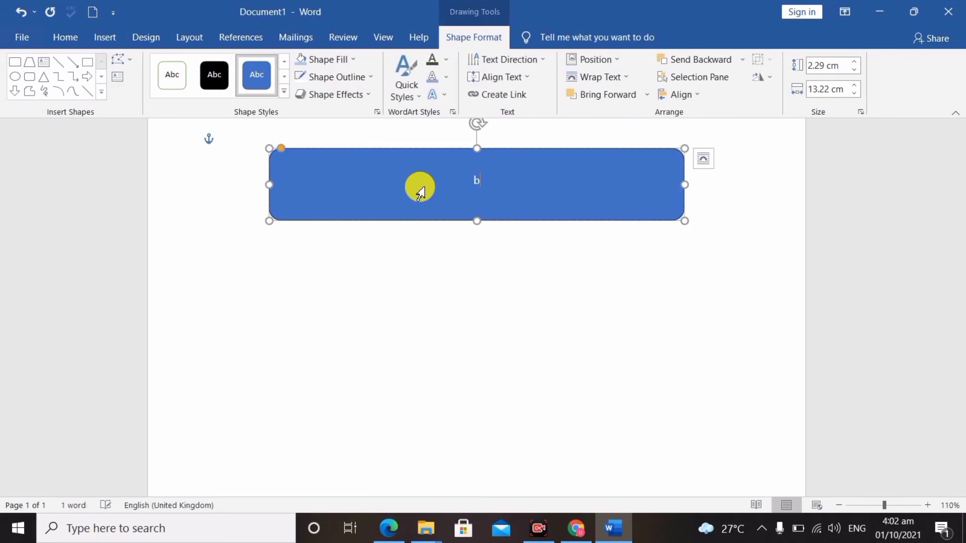
pyautogui.press('BackSpace')
pyautogui.write('bU')
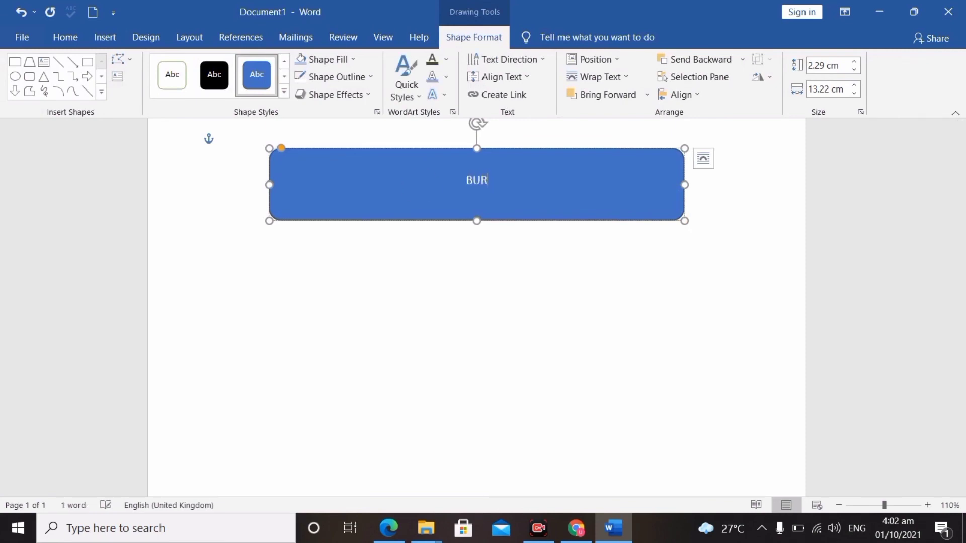
pyautogui.write('iN')
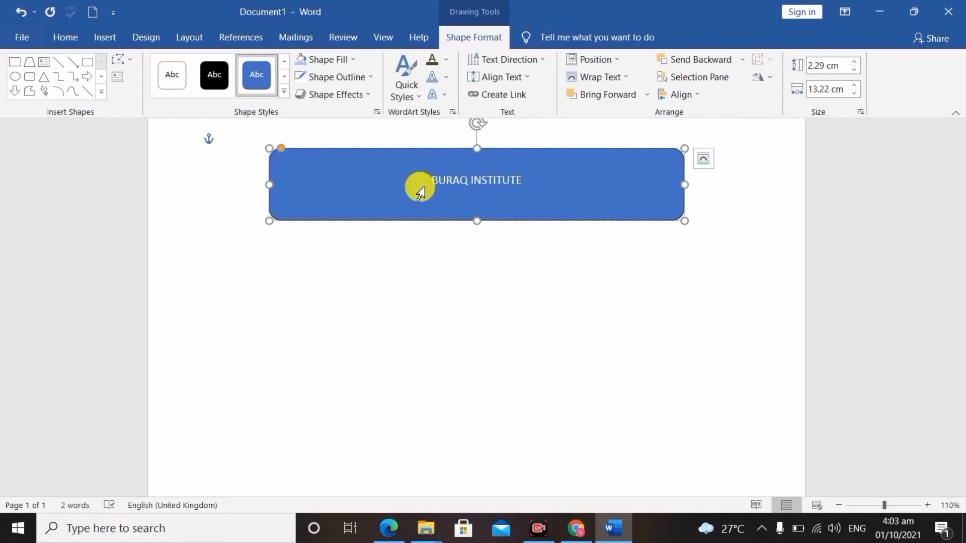
pyautogui.write('ins')
pyautogui.press('BackSpace')
pyautogui.press('BackSpace')
pyautogui.press('BackSpace')
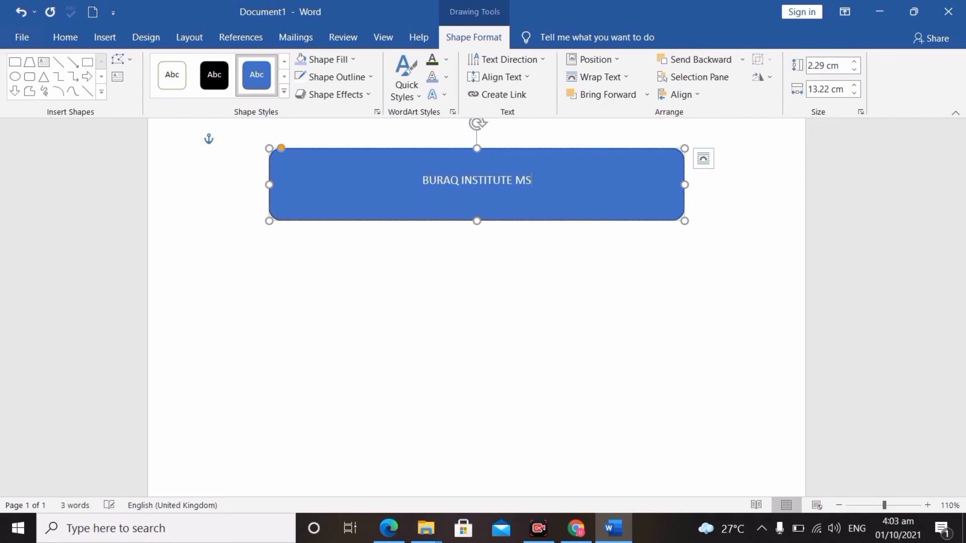
pyautogui.write('-O')
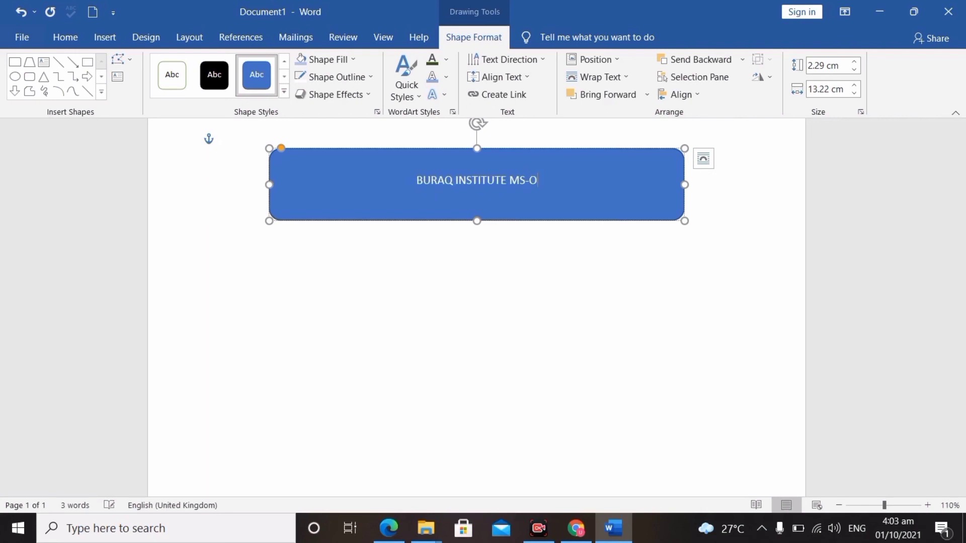
pyautogui.write('FFICE C')
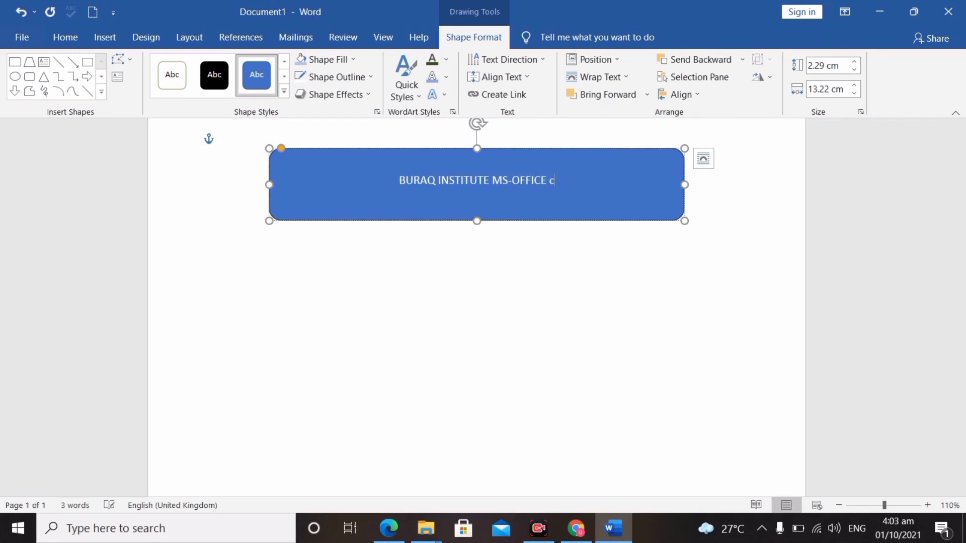
pyautogui.write('OMPL')
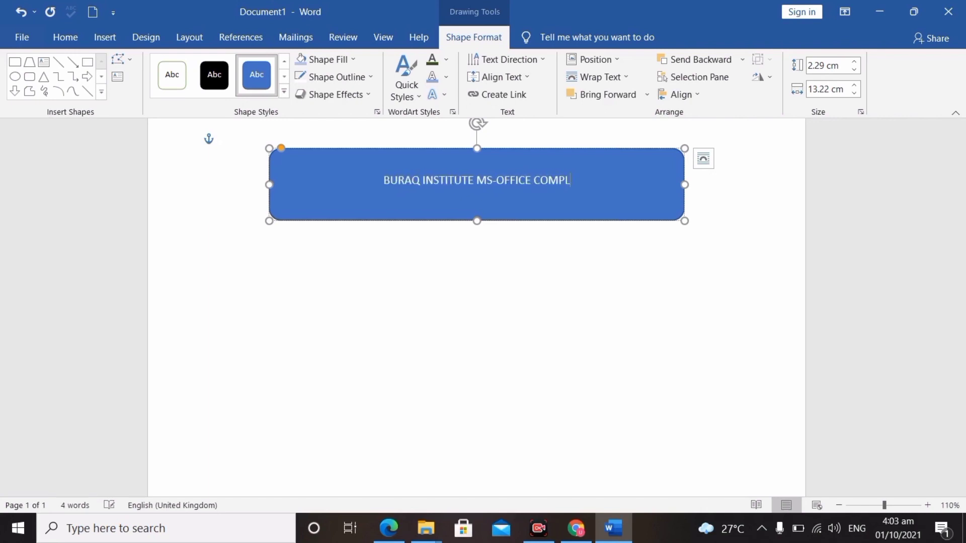
pyautogui.write('ETE COUR')
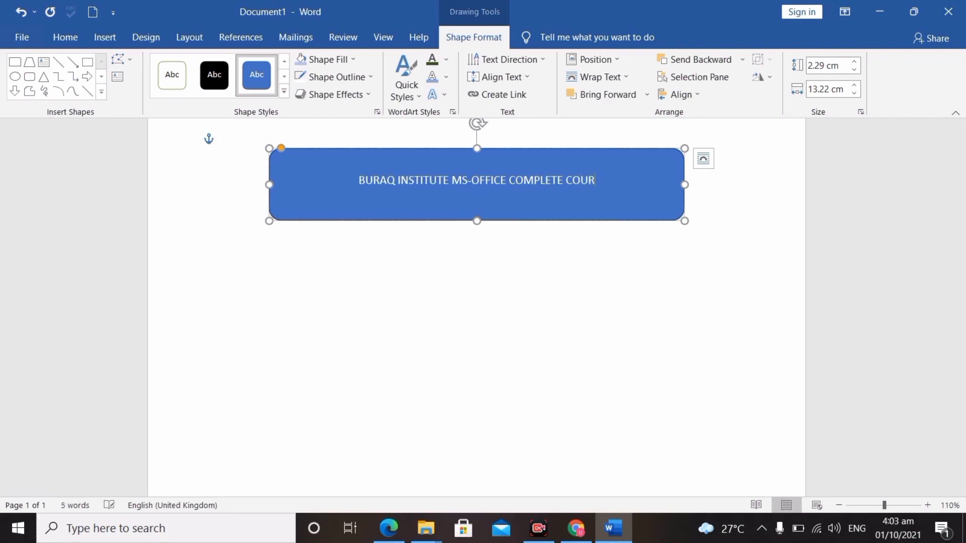
pyautogui.write('SE')
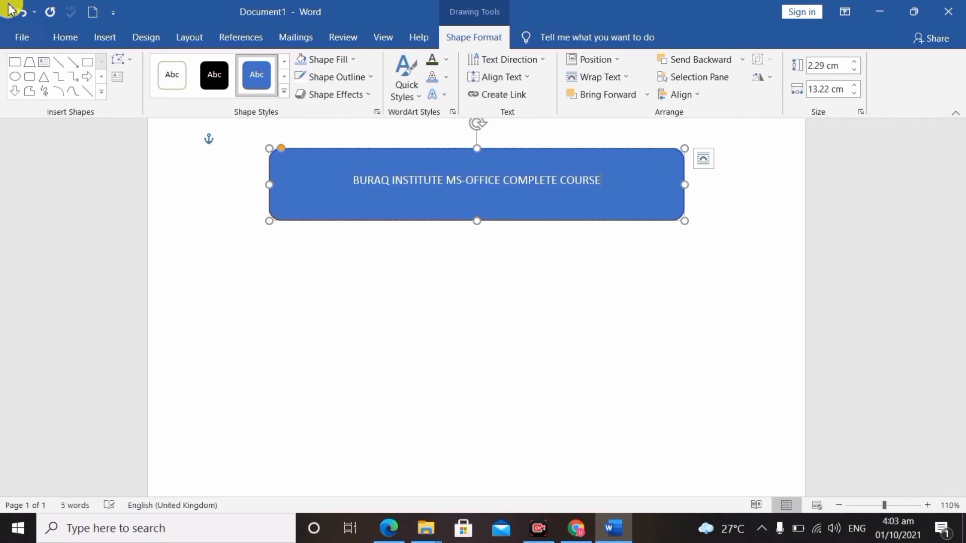
pyautogui.click(70, 37)
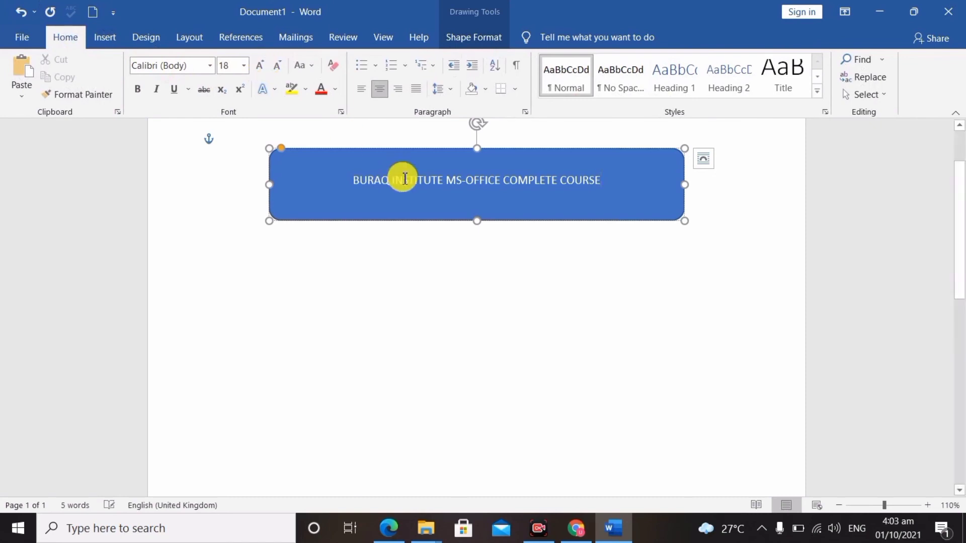
# Step: Enlarge the banner text, apply the gold glow text effect, and settle at 16 pt on one line
pyautogui.hotkey('ctrl', 'a')
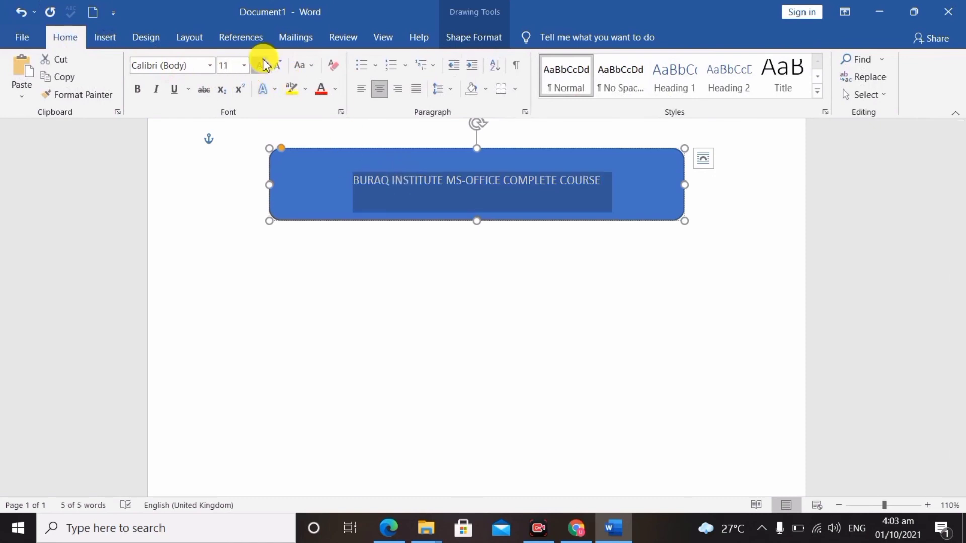
pyautogui.click(263, 65)
pyautogui.click(263, 65)
pyautogui.click(263, 64)
pyautogui.click(263, 65)
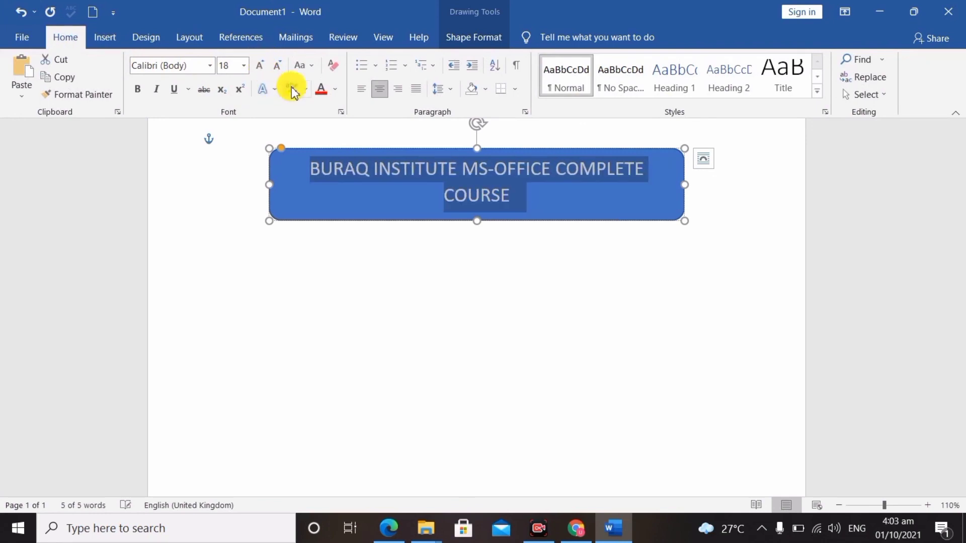
pyautogui.click(262, 89)
pyautogui.click(361, 161)
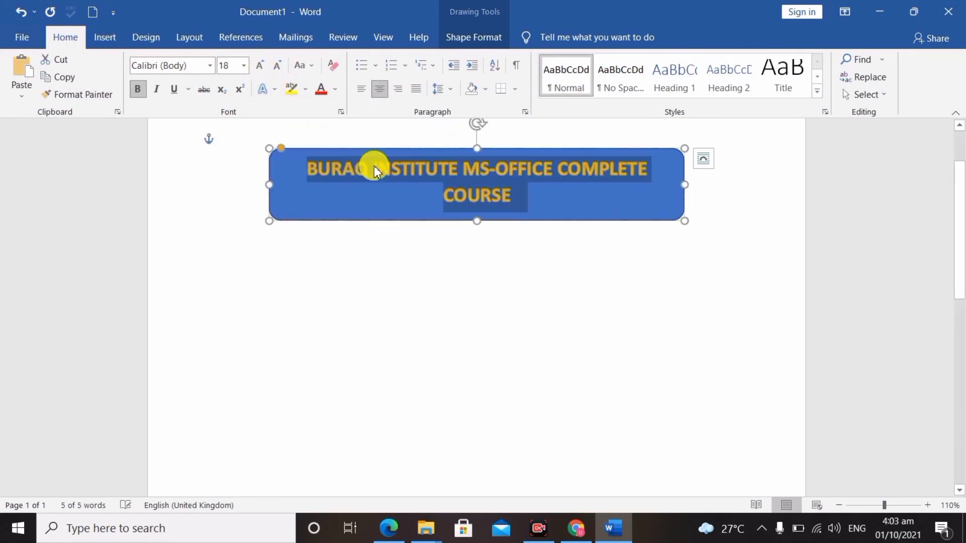
pyautogui.click(277, 66)
pyautogui.click(523, 279)
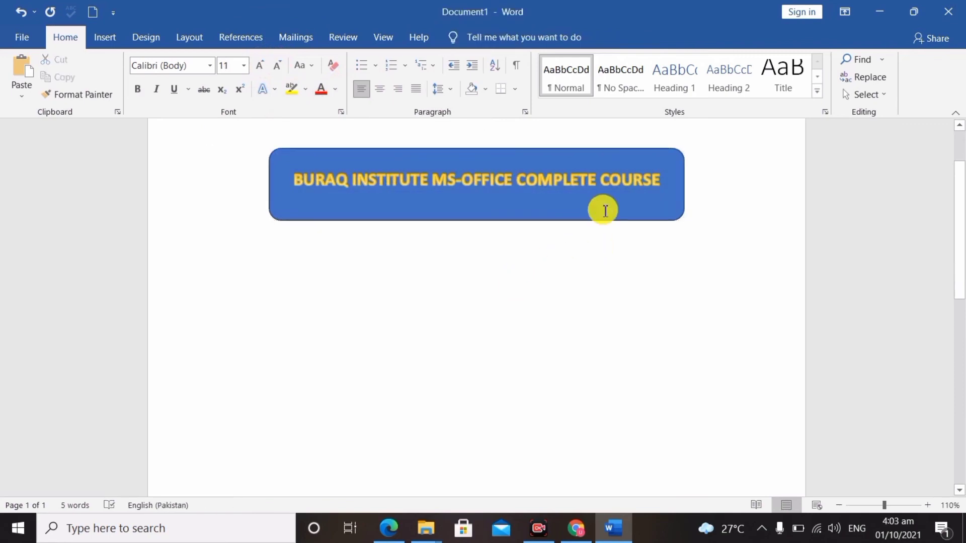
# Step: Make the rounded rectangle banner shorter by raising its bottom edge
pyautogui.click(605, 210)
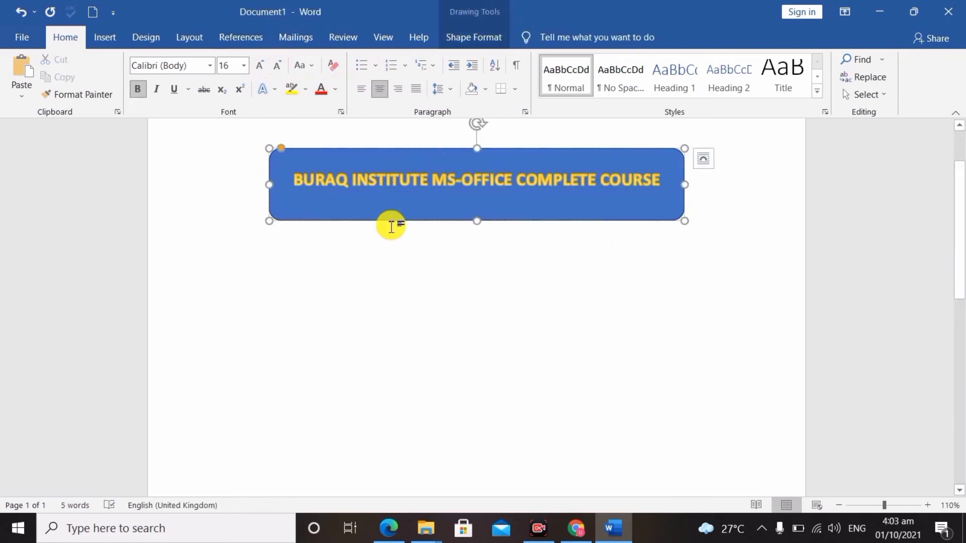
pyautogui.moveTo(479, 220); pyautogui.dragTo(478, 190)
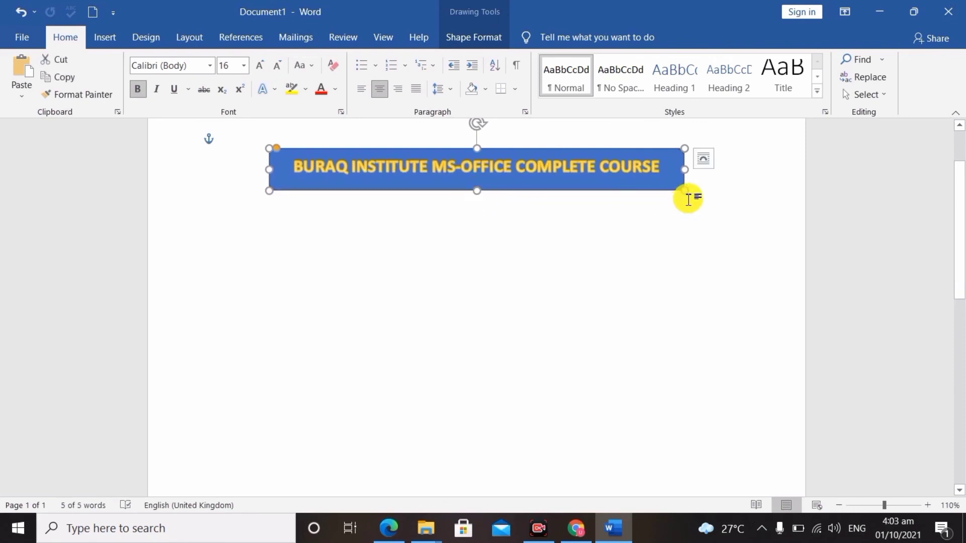
pyautogui.moveTo(686, 194); pyautogui.dragTo(688, 193)
pyautogui.click(712, 214)
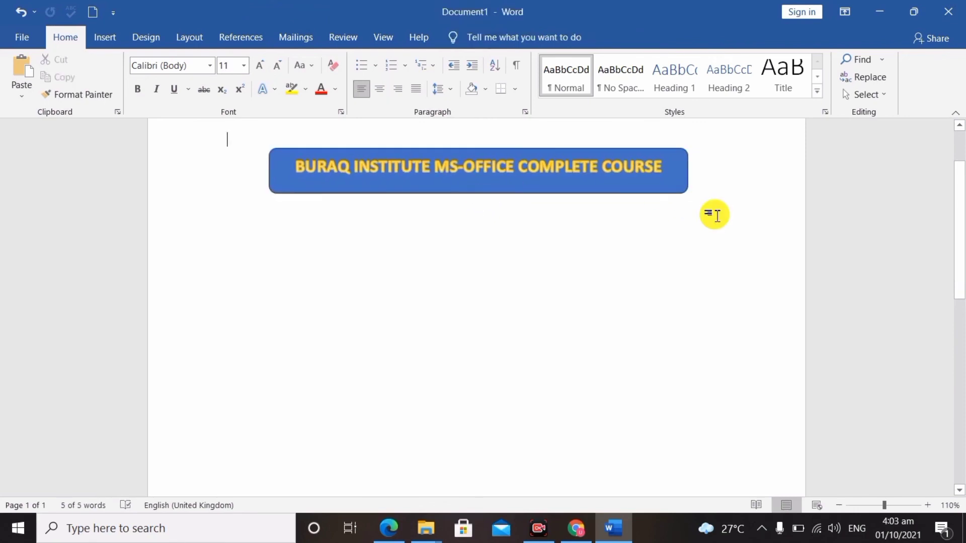
pyautogui.hotkey('ctrl', 'z')
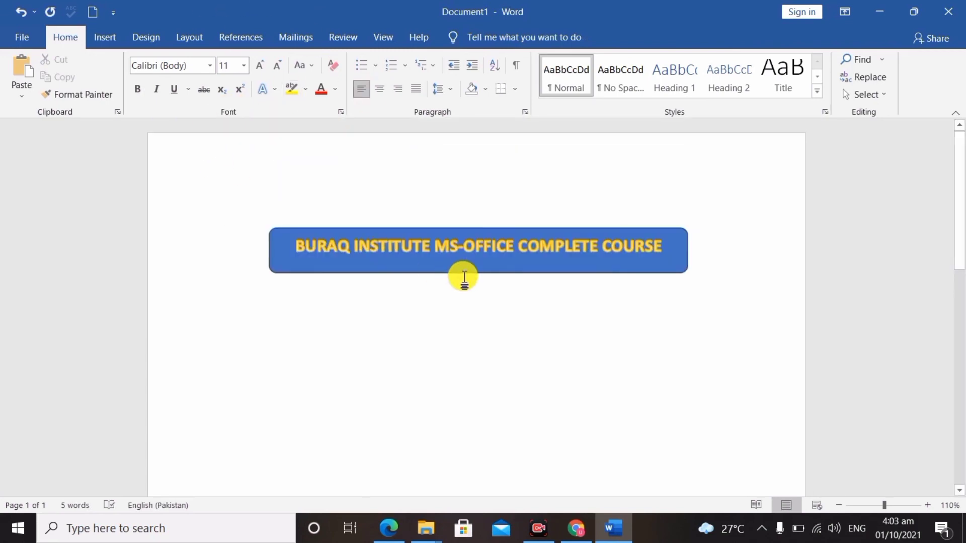
pyautogui.click(474, 272)
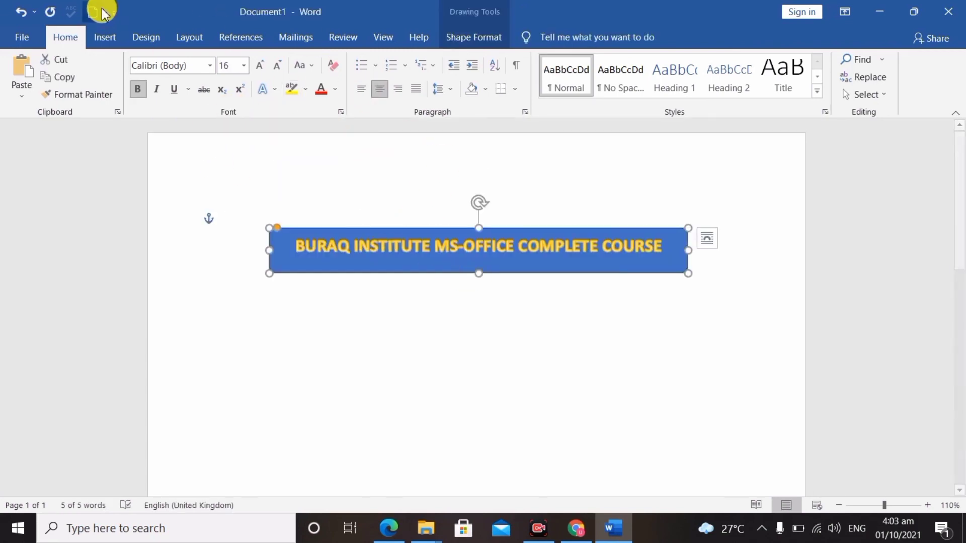
pyautogui.click(105, 38)
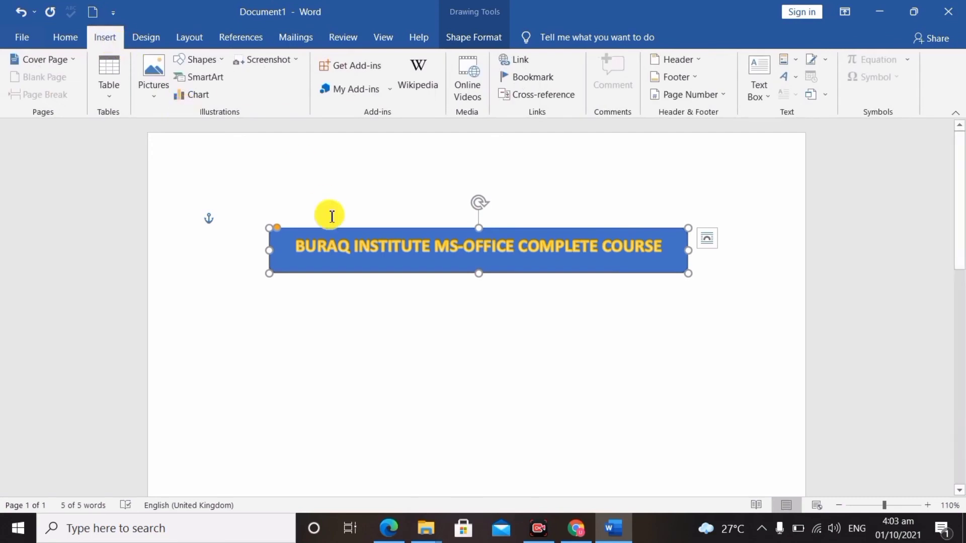